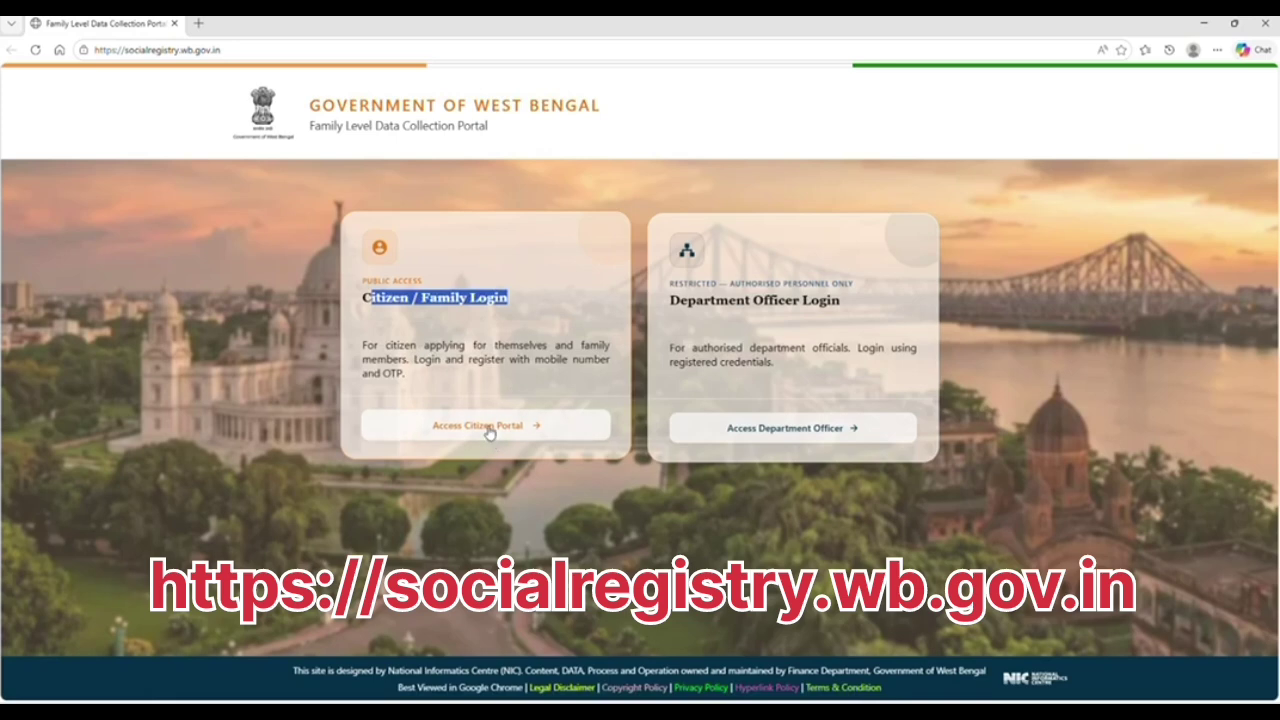
Open the citizen Applicant Login page from the Citizen / Family Login card
left_click(489, 428)
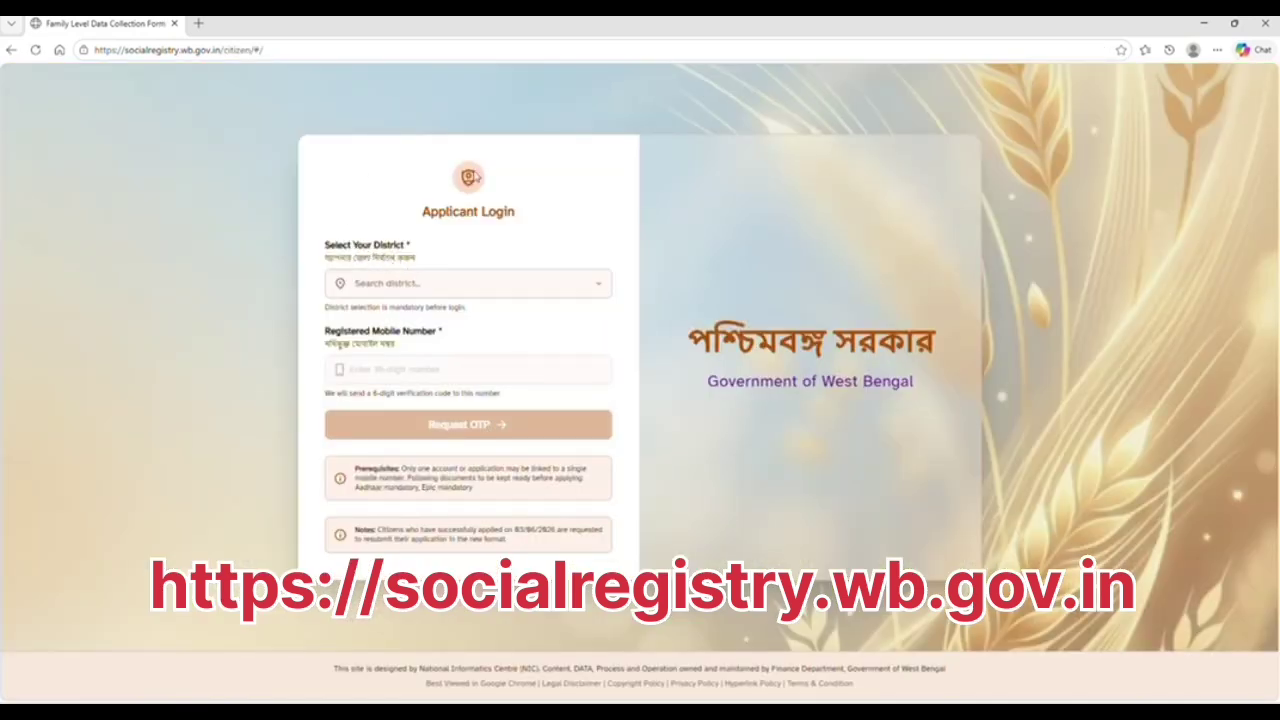
Choose 24 PARAGANAS NORTH as the district and start entering the registered mobile number
left_click(407, 282)
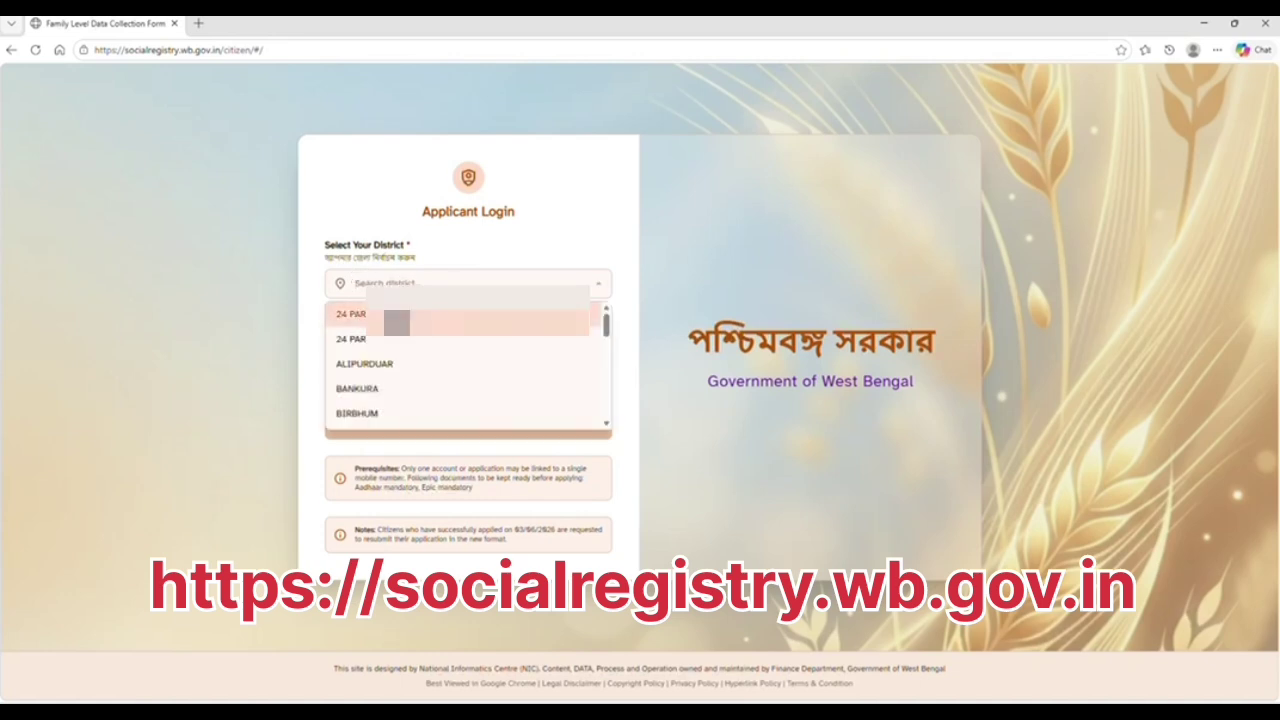
left_click(407, 314)
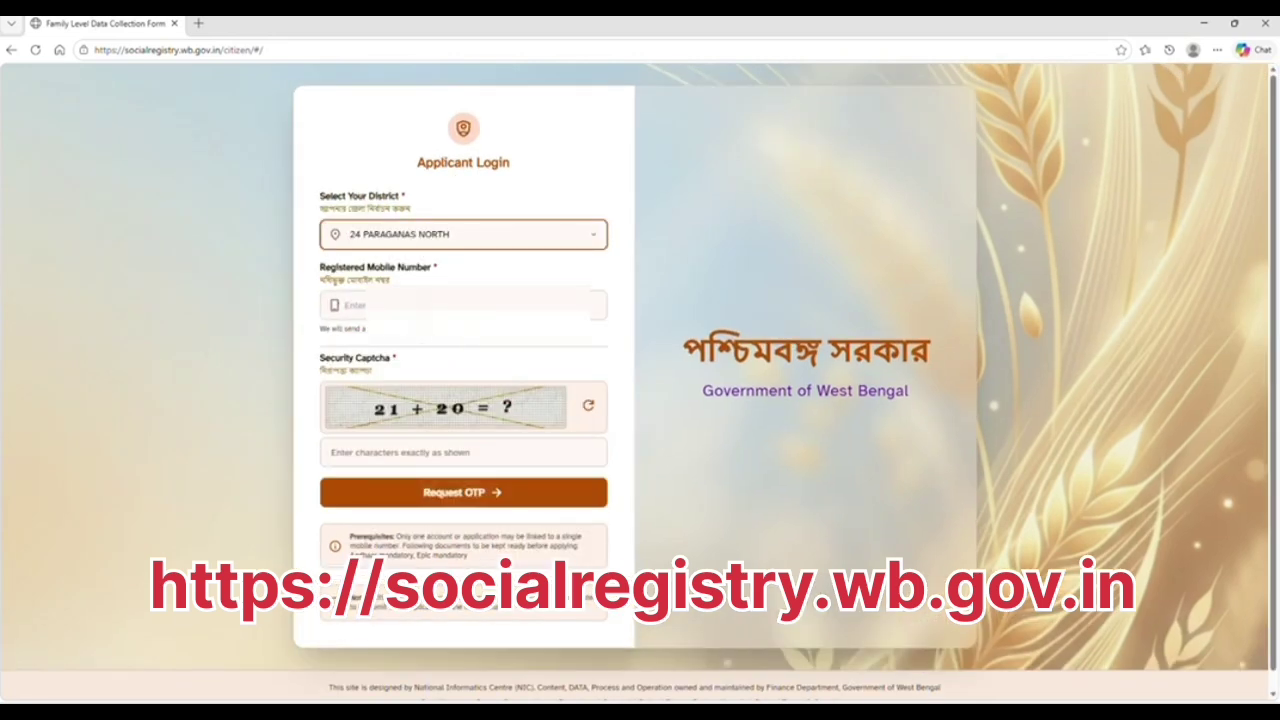
left_click(345, 305)
type("6617")
Retype the registered mobile number, answer the captcha, and verify the OTP to log in
key("ctrl+a")
key("BackSpace")
left_click(435, 451)
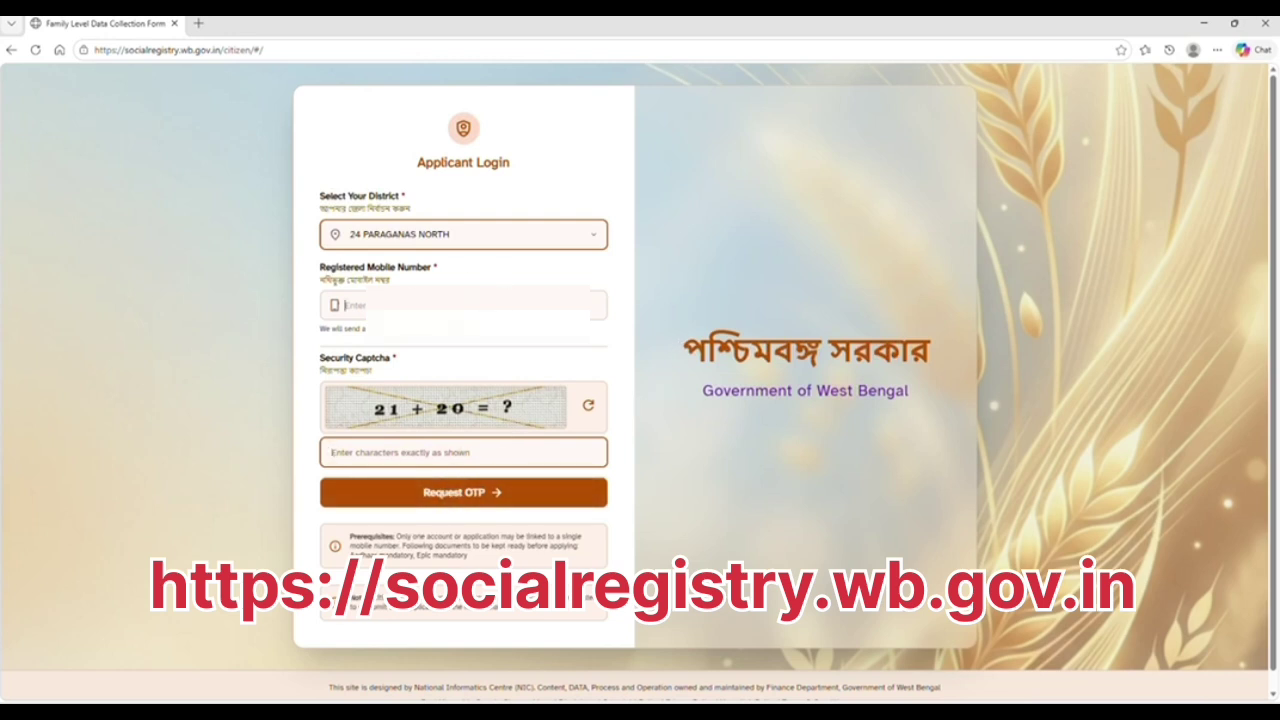
left_click(345, 305)
type("6017")
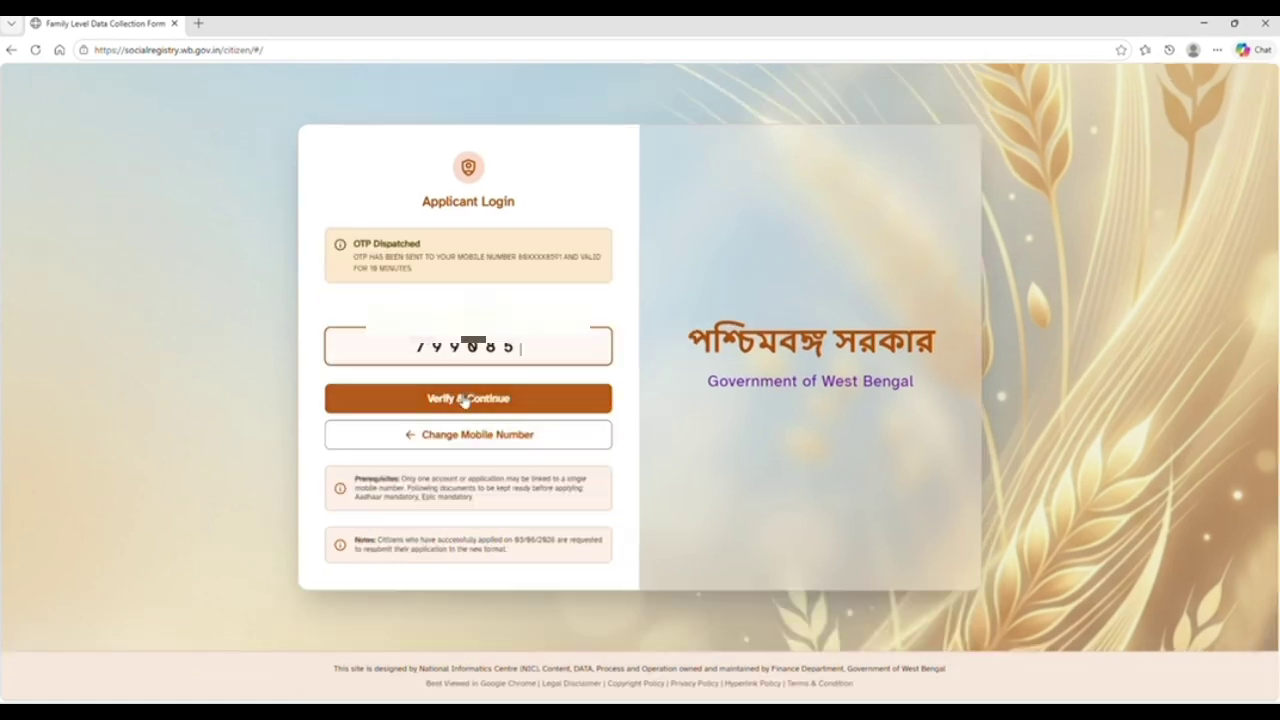
left_click(465, 394)
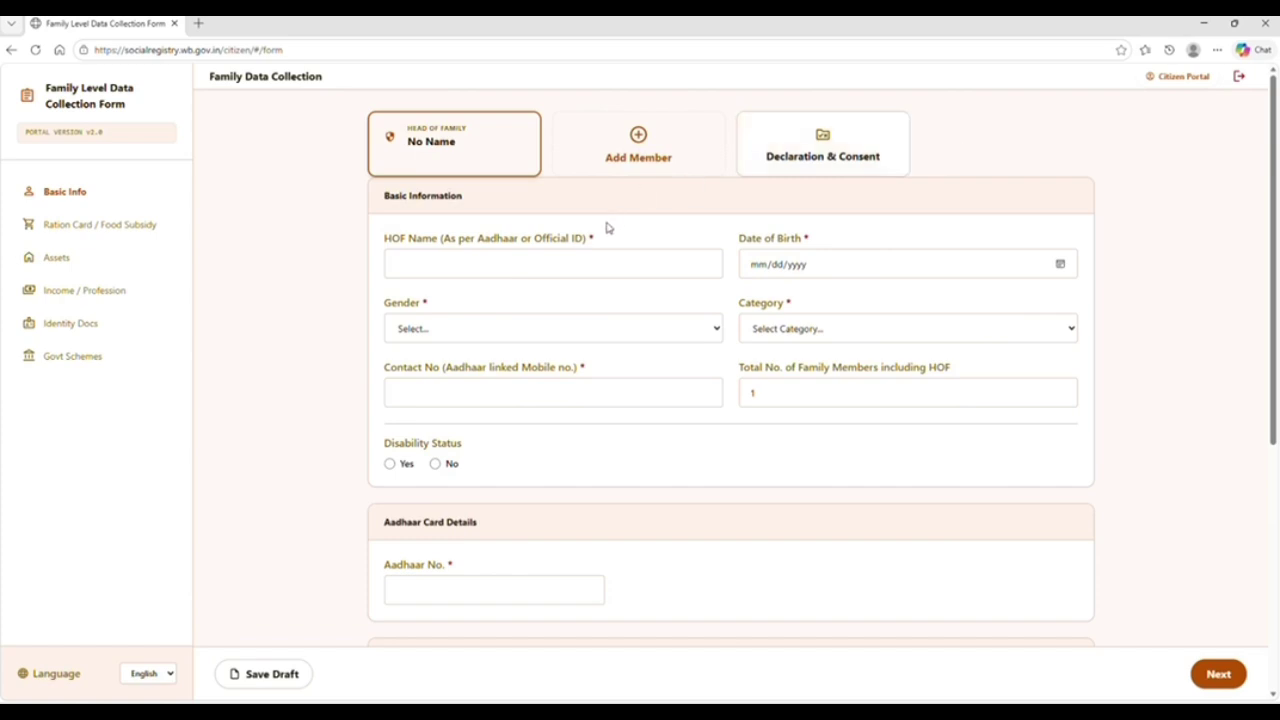
Look over the head's name and category fields, leaving category unset
left_click(536, 263)
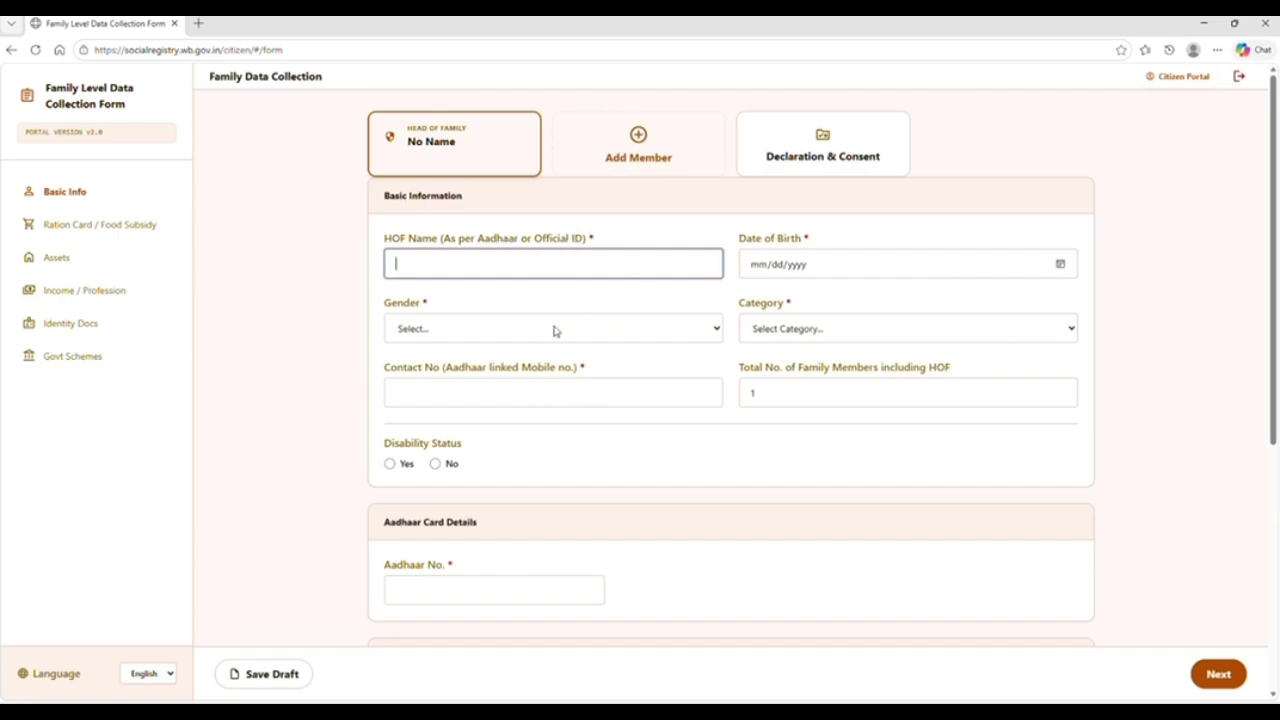
left_click(772, 338)
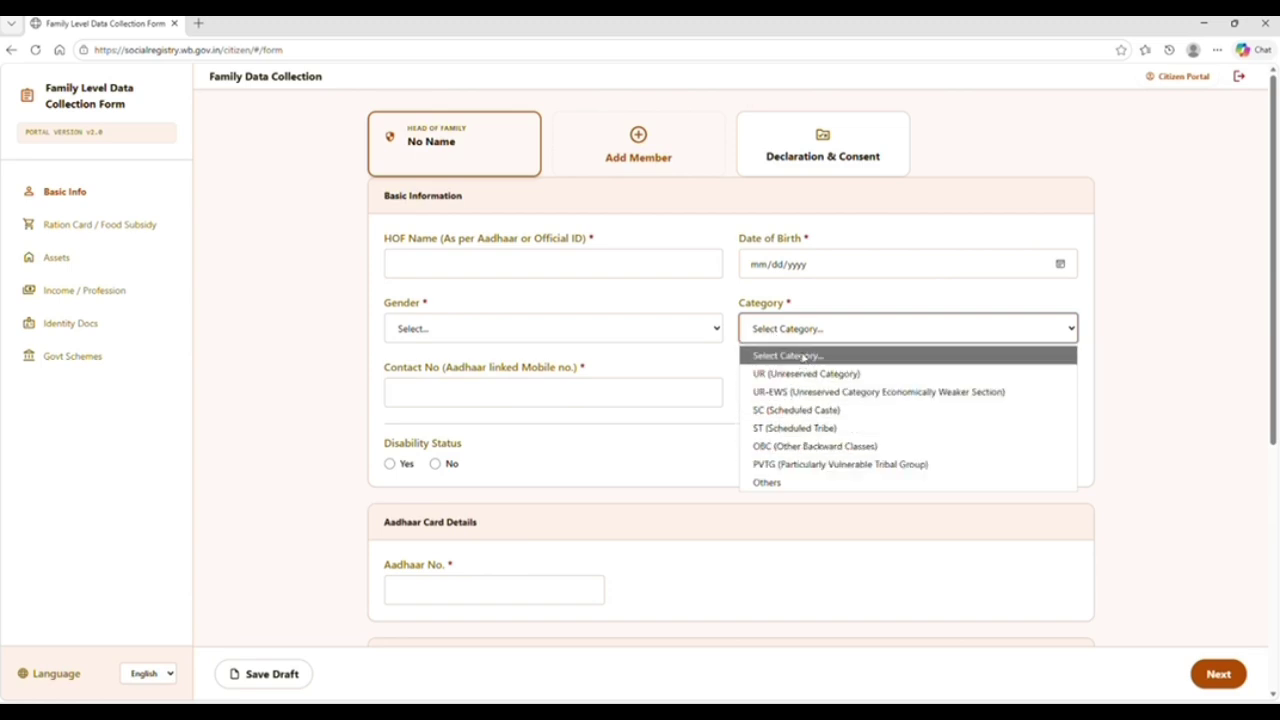
left_click(530, 392)
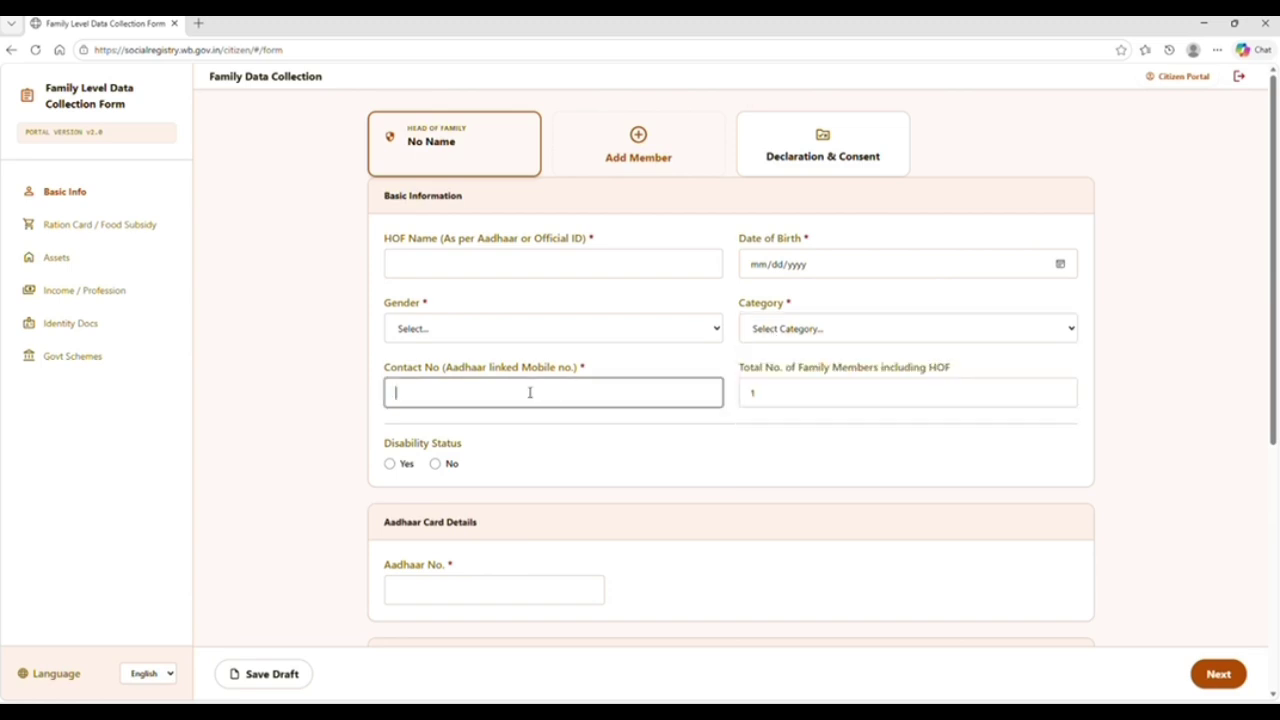
Change Total No. of Family Members including HOF to 3, correcting a mistaken 10
left_click(849, 394)
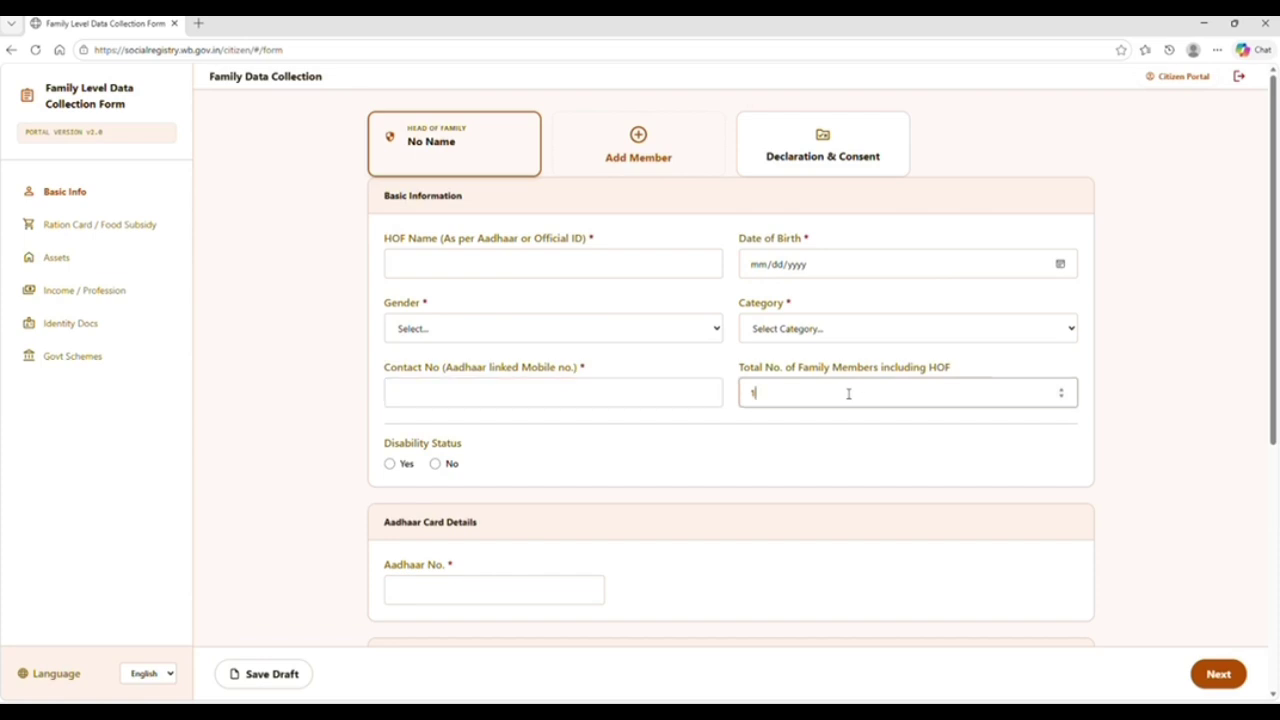
type("3")
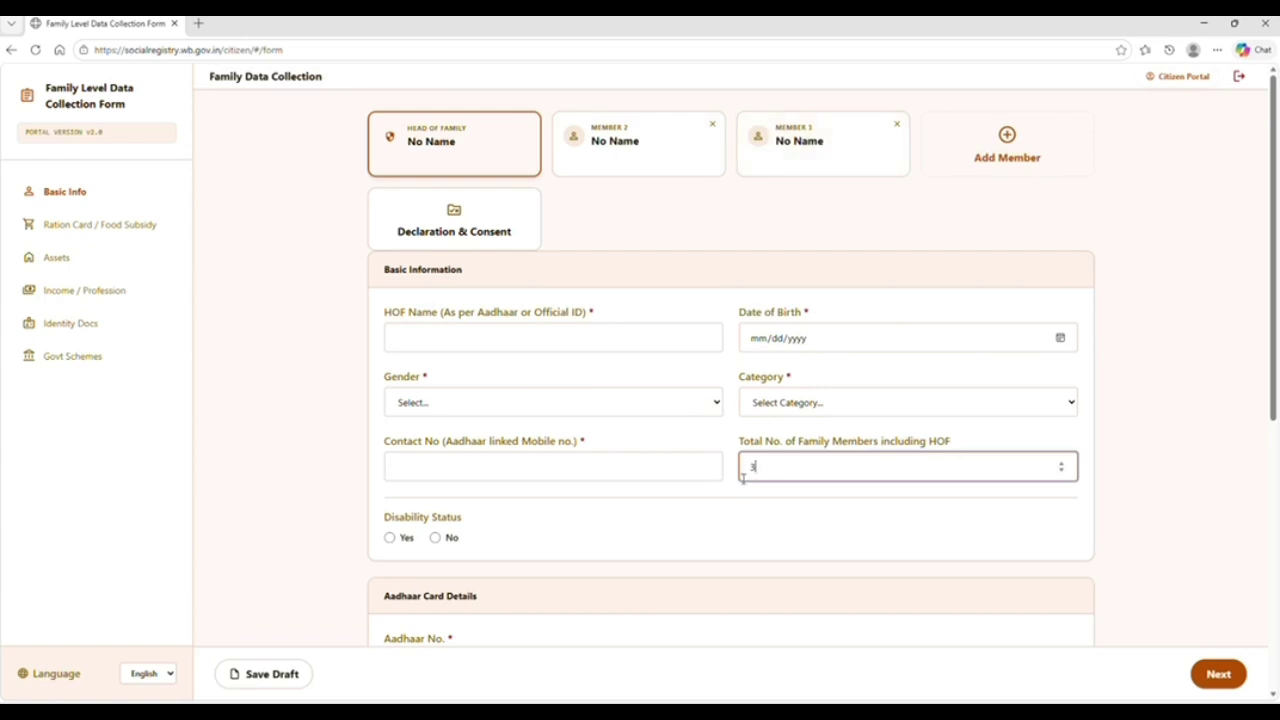
key("BackSpace")
type("10")
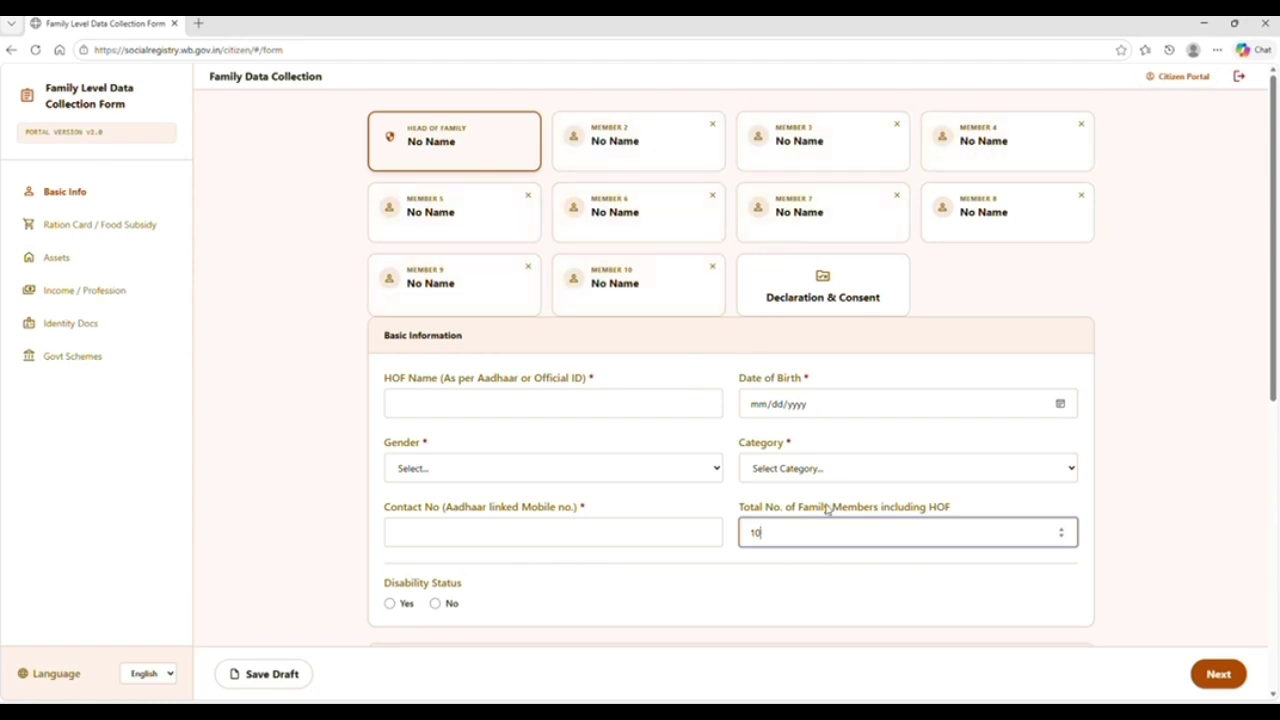
key("BackSpace")
key("BackSpace")
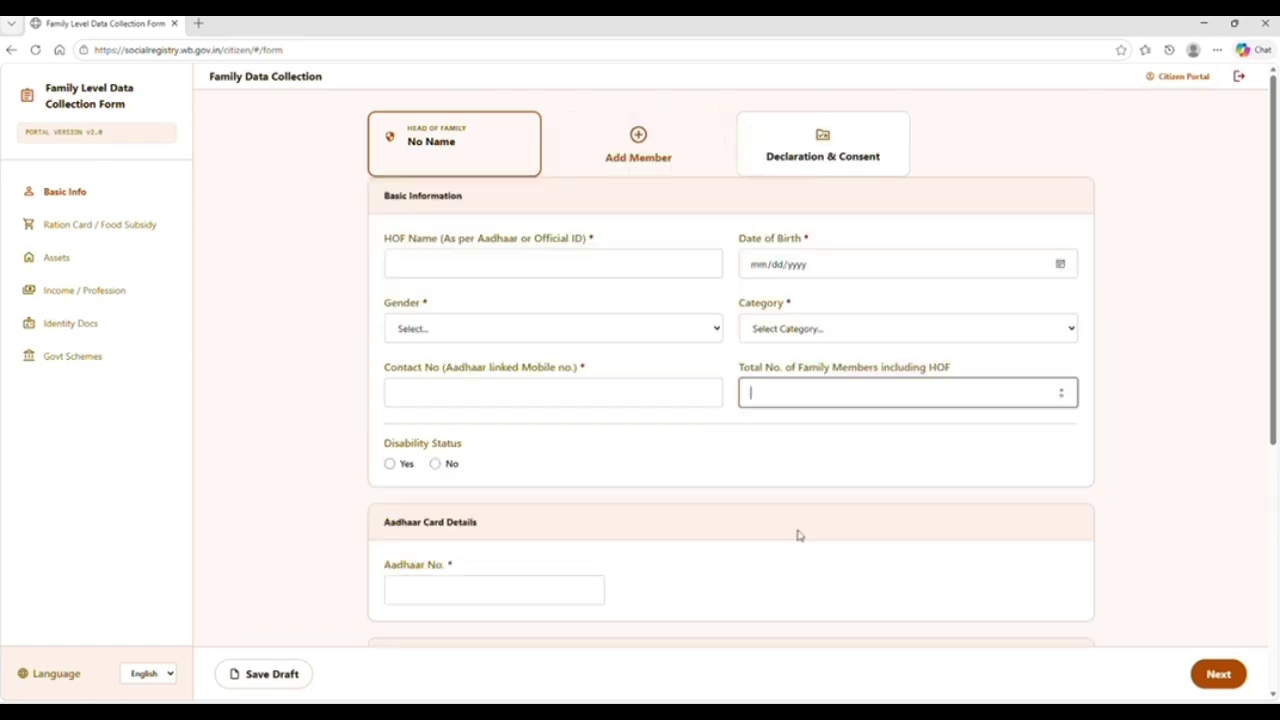
type("3")
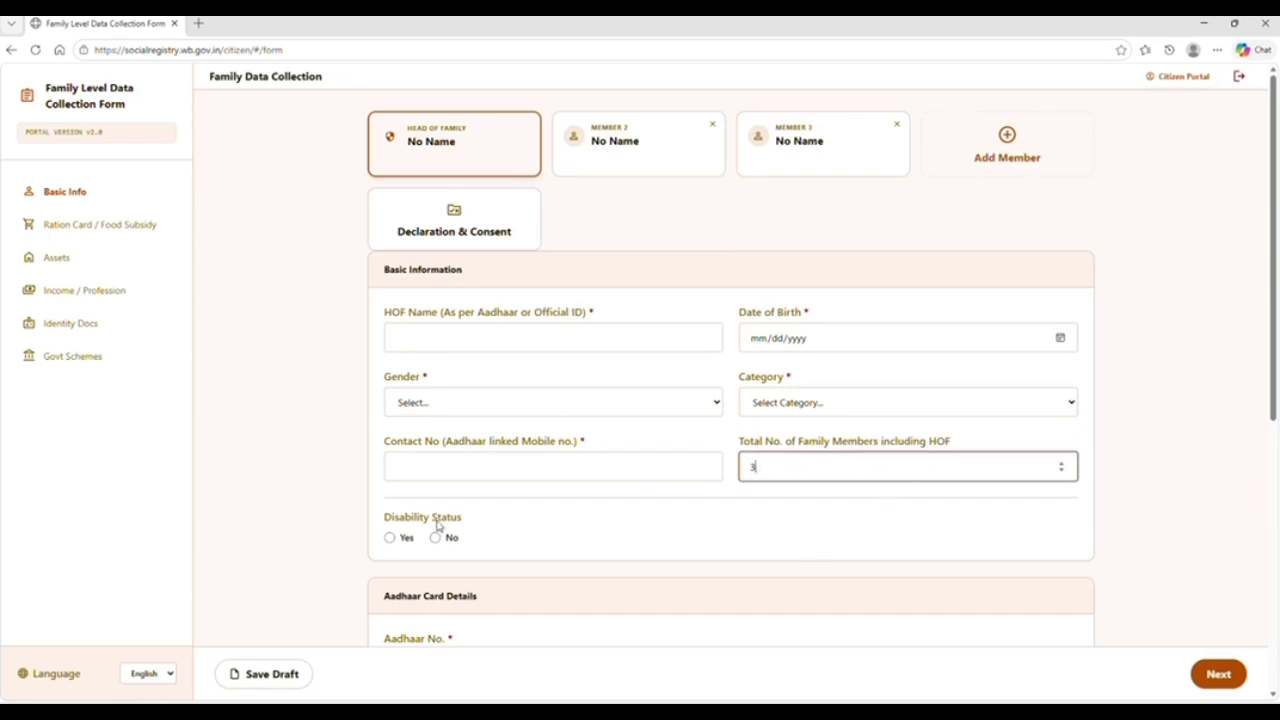
left_click(307, 575)
scroll(307, 575, "down", 1)
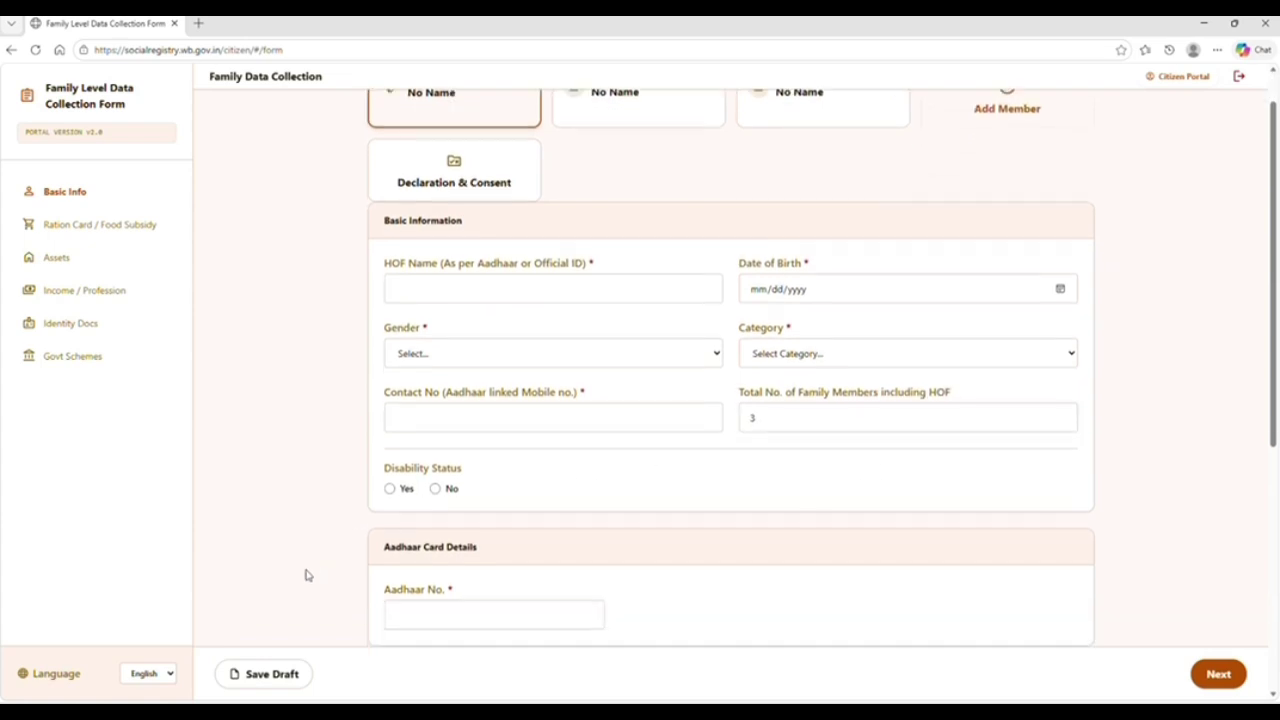
scroll(307, 575, "down", 5)
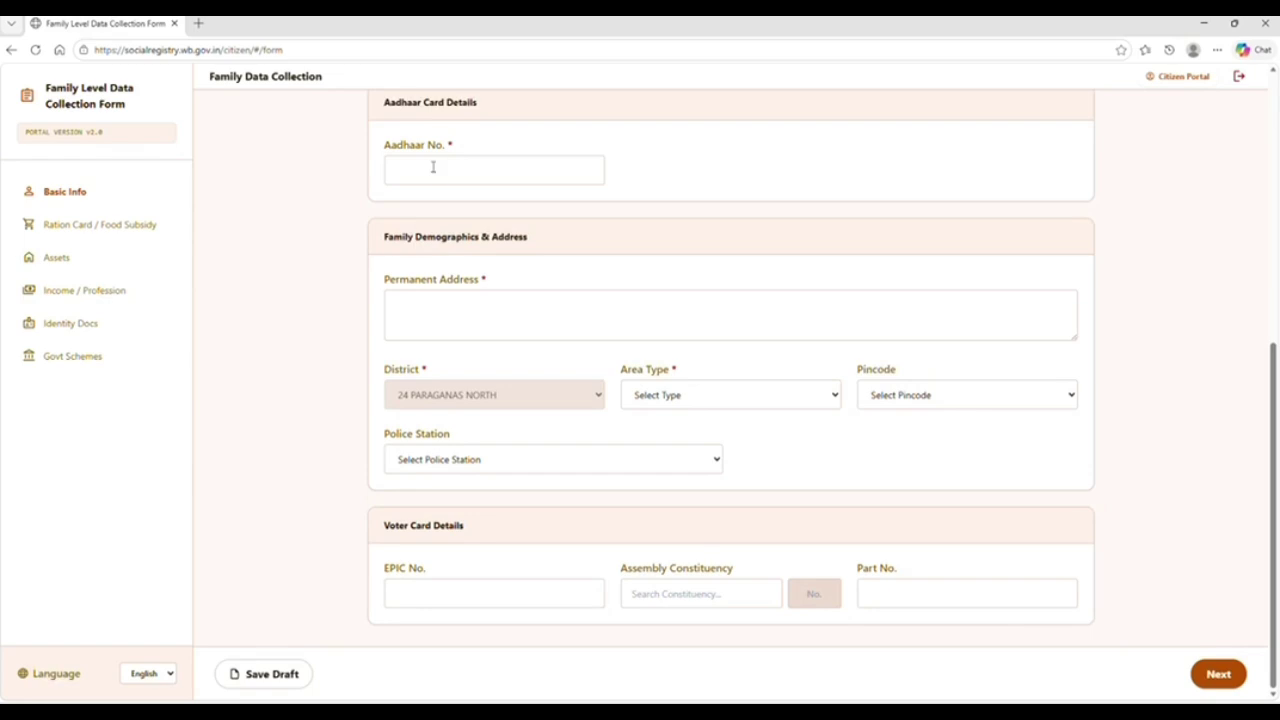
left_click(433, 167)
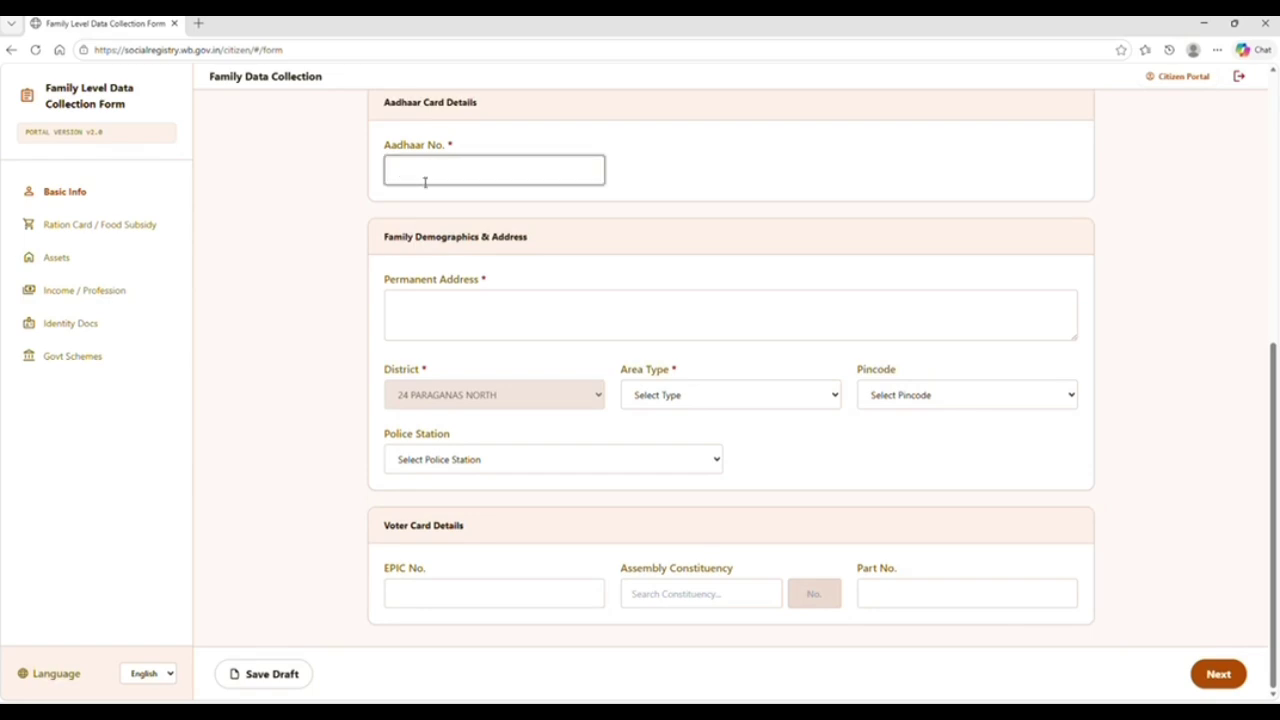
left_click(455, 317)
left_click(723, 388)
left_click(928, 440)
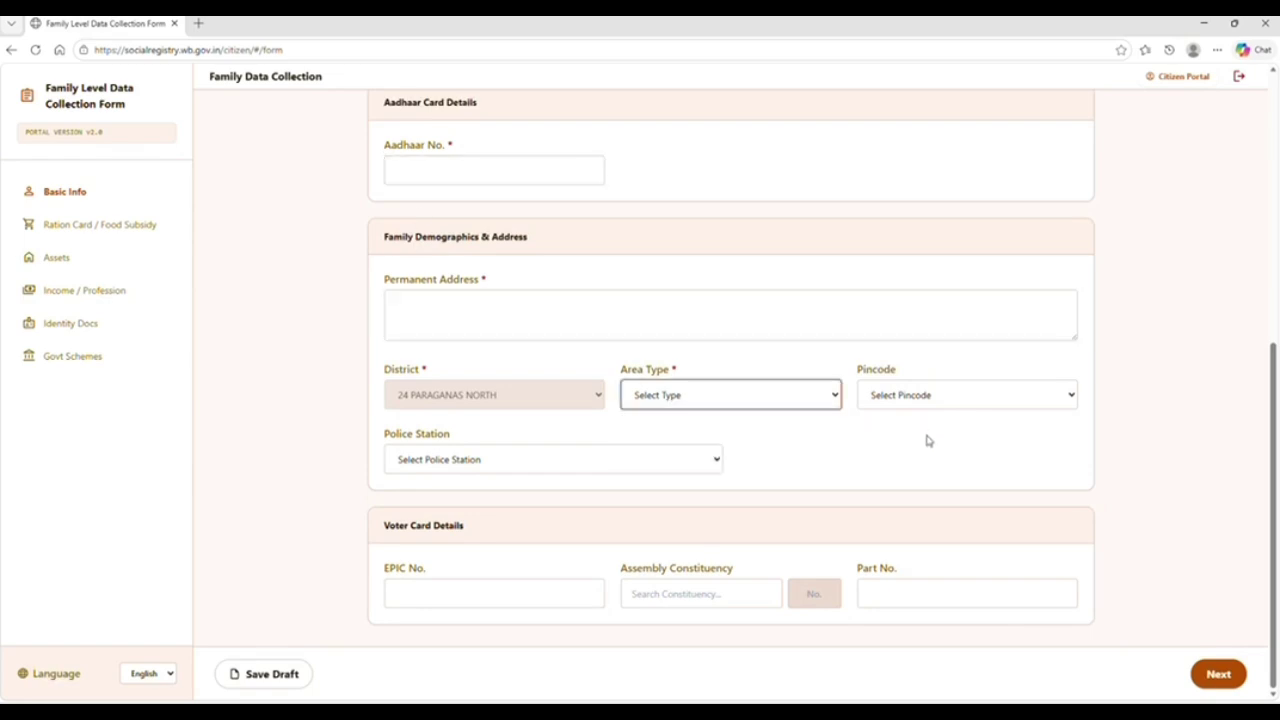
left_click(634, 470)
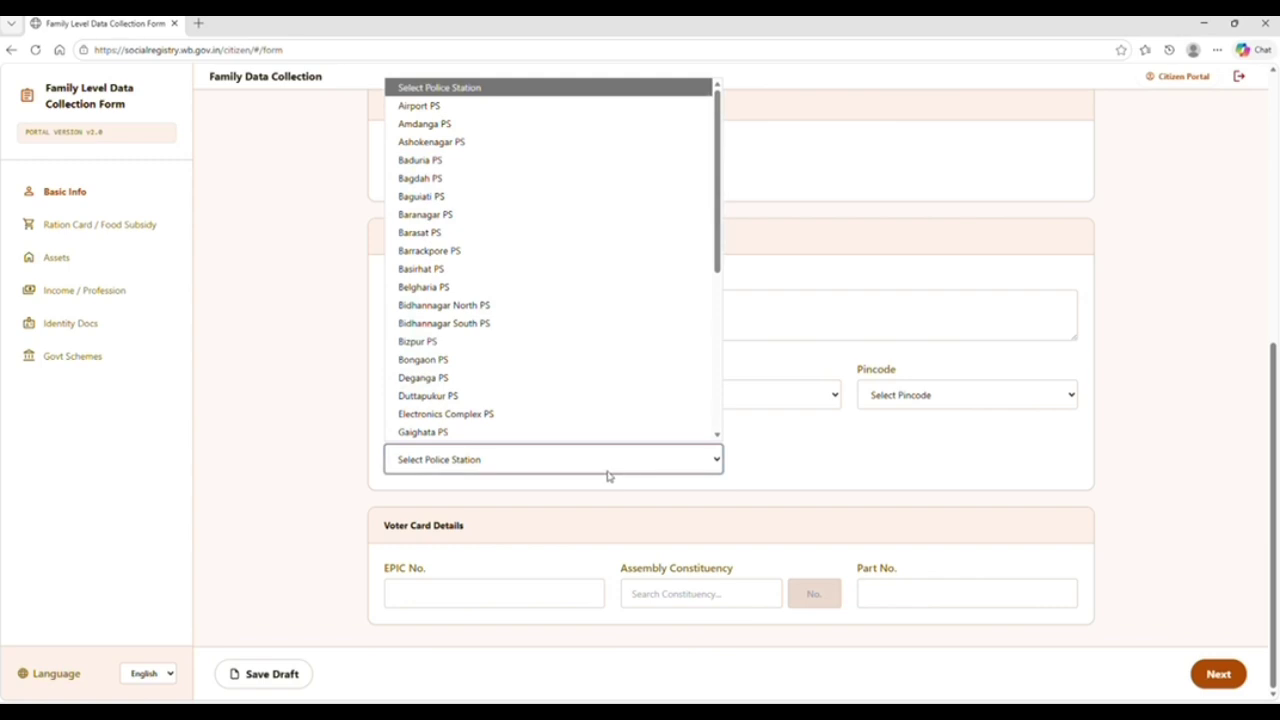
left_click(322, 447)
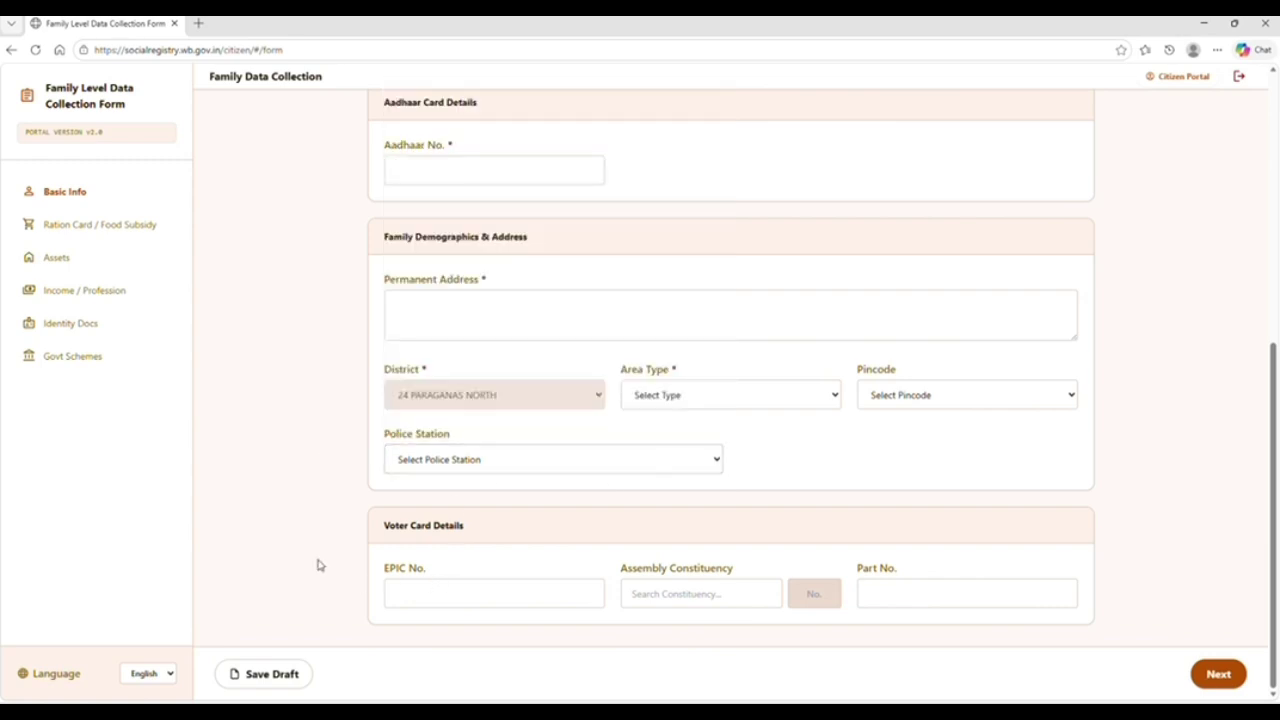
left_click(431, 600)
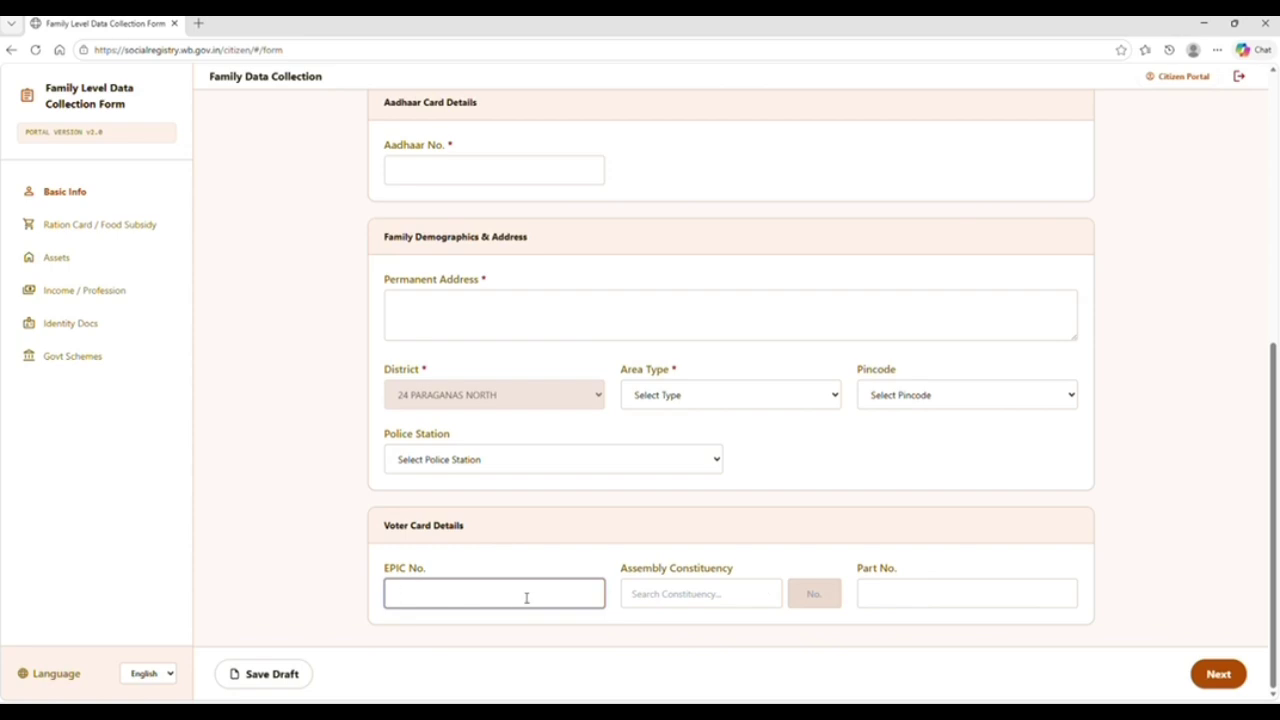
left_click(704, 598)
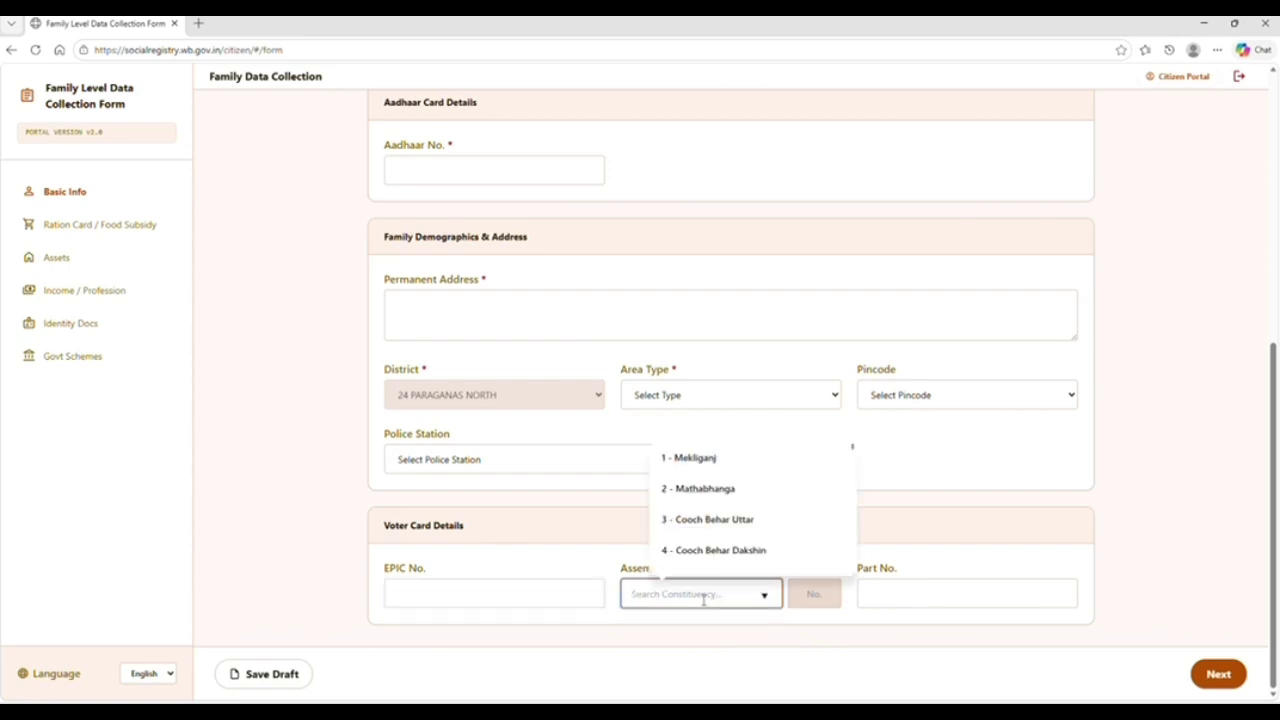
scroll(697, 575, "down", 1)
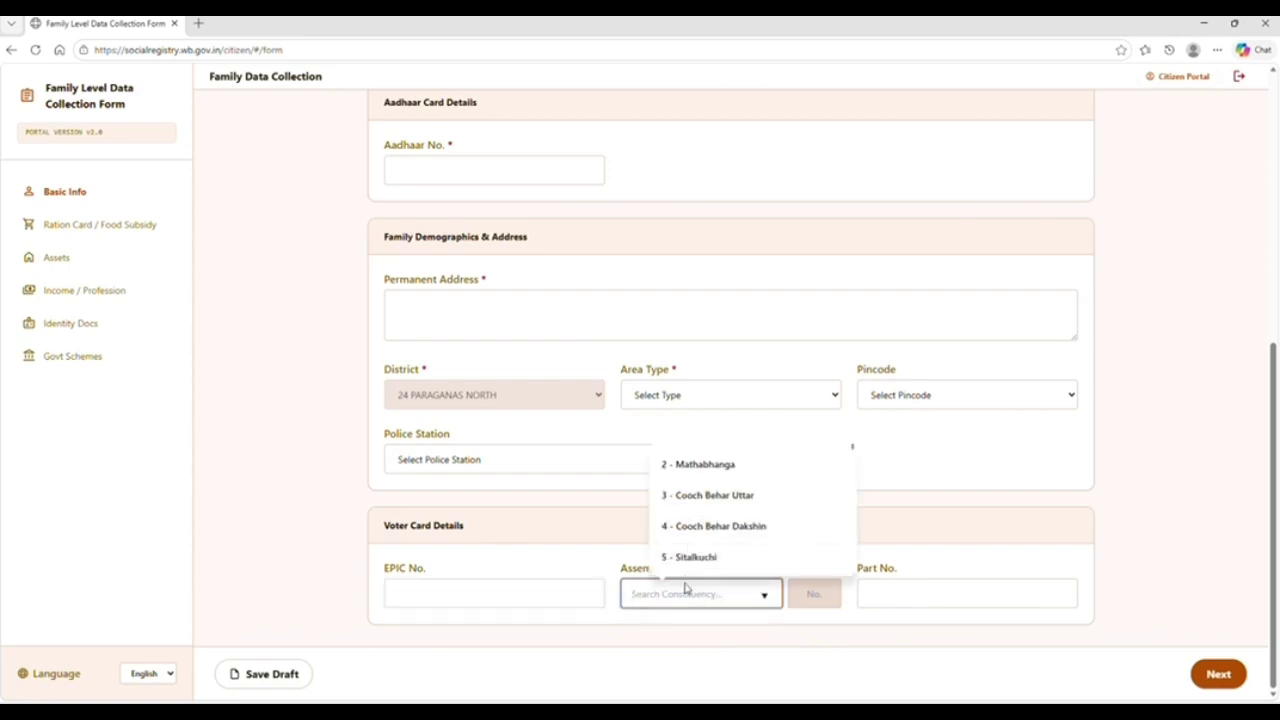
left_click(913, 585)
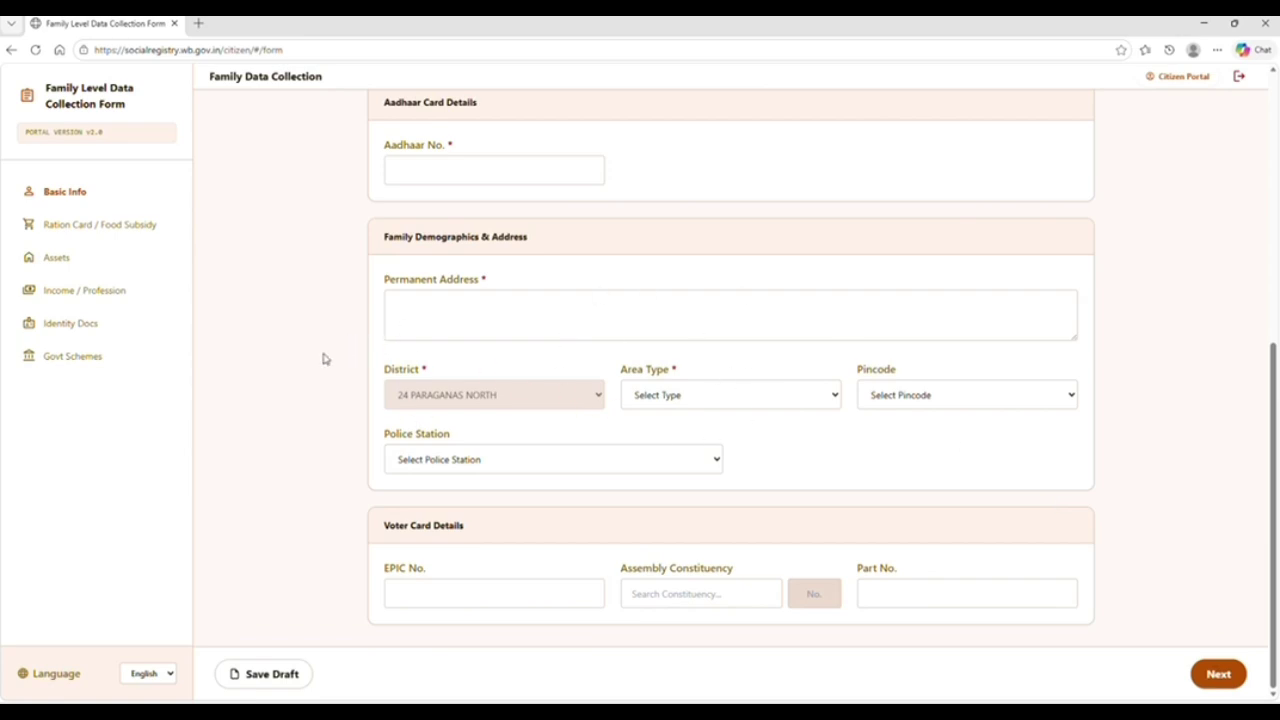
scroll(325, 360, "up", 5)
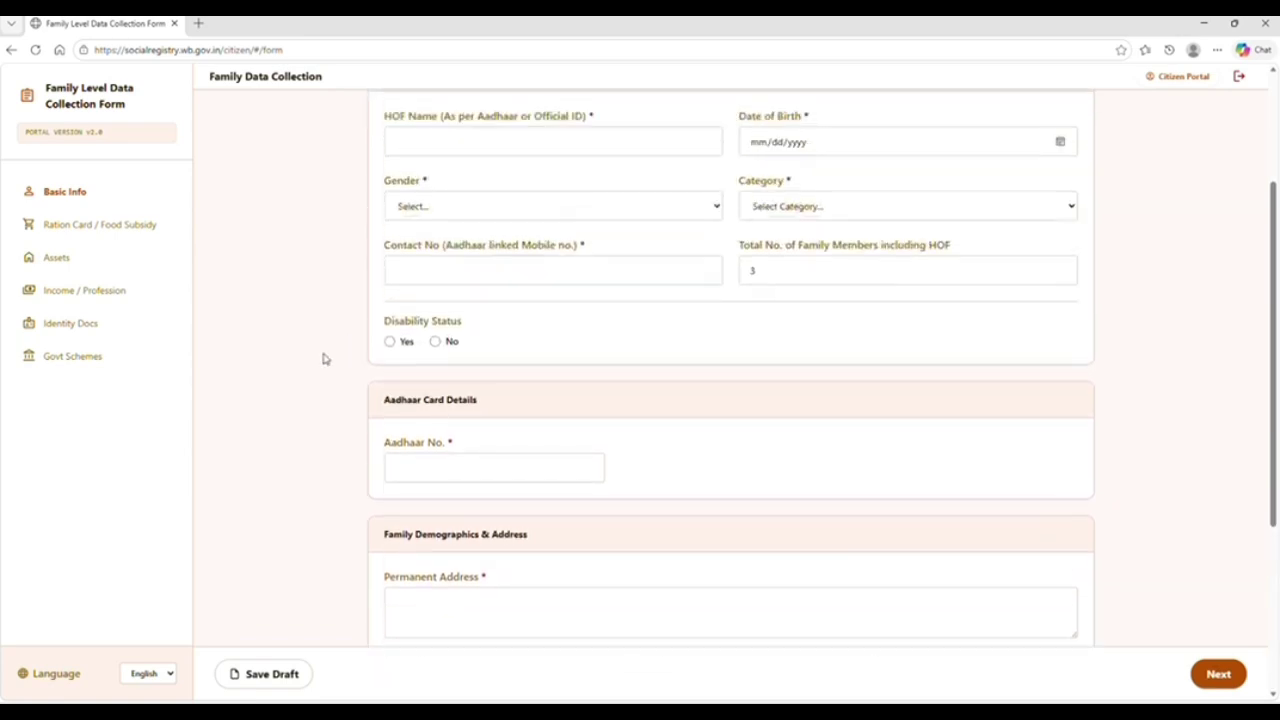
Enter the head of family's name, fix a typo, and continue to Ration Card / Food Subsidy
left_click(455, 338)
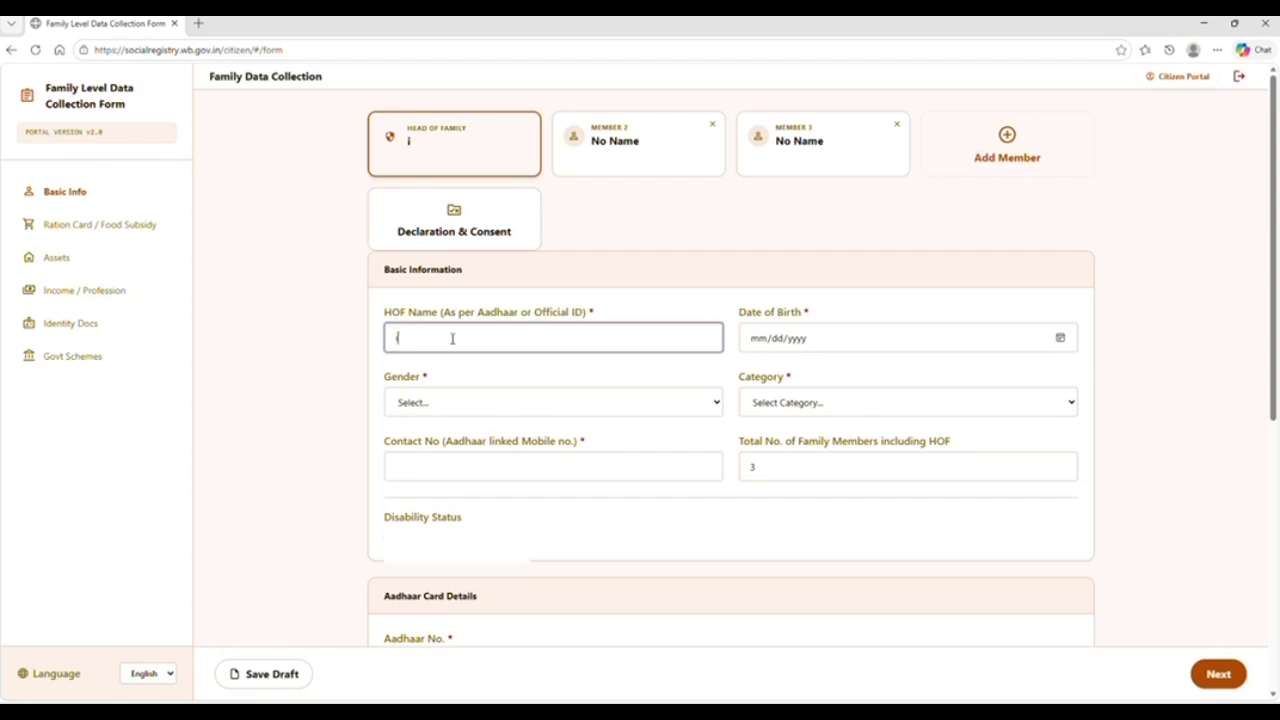
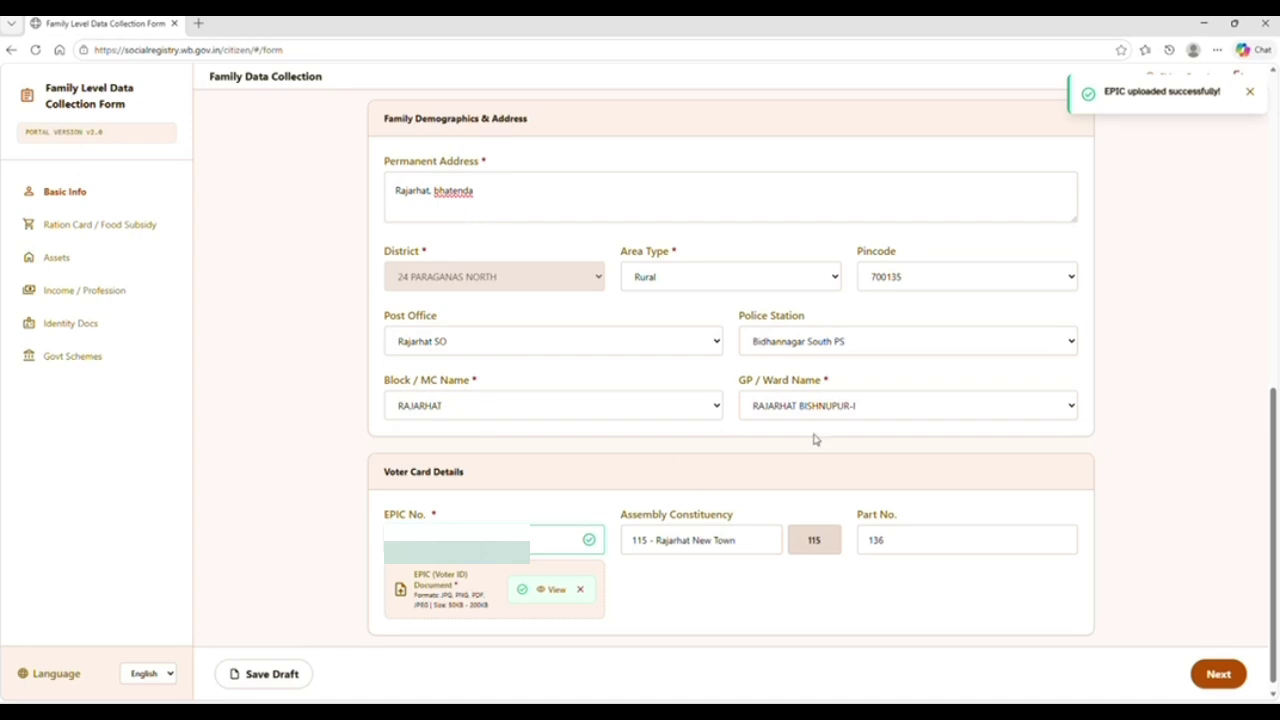
left_click(1218, 674)
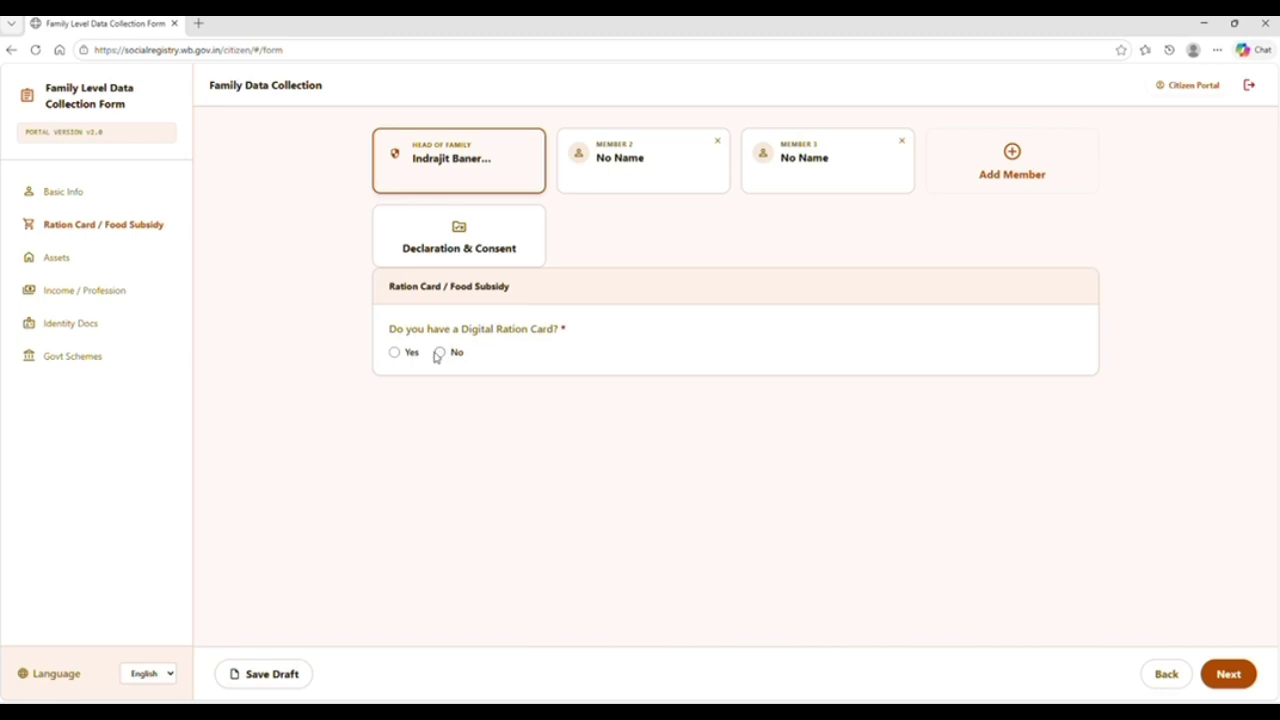
Answer No for Digital Ration Card and continue to the Assets section
left_click(404, 354)
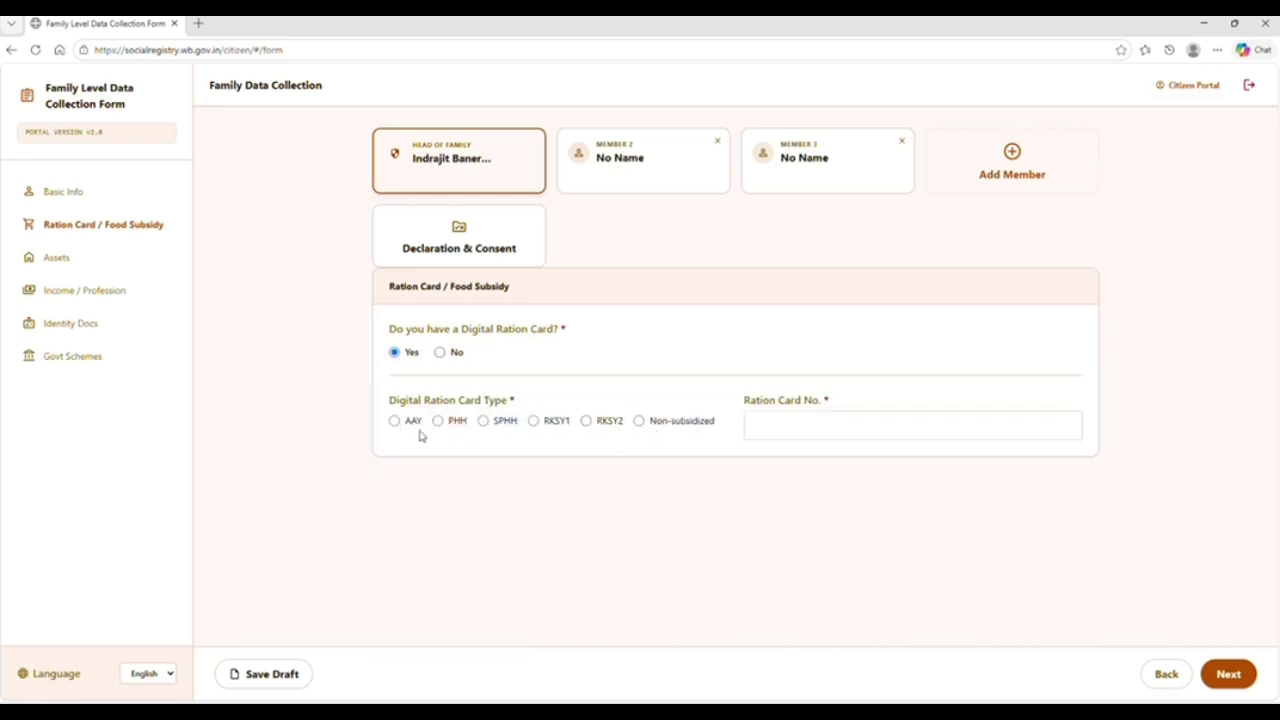
left_click(798, 422)
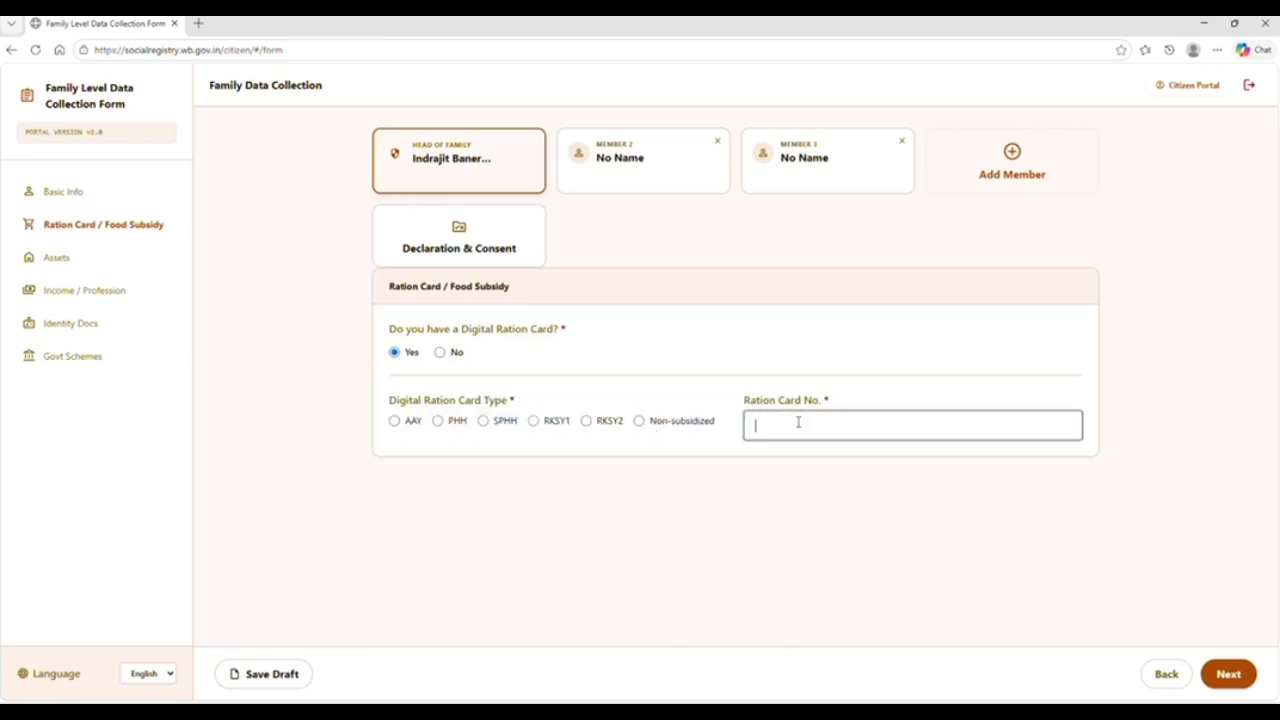
left_click(440, 355)
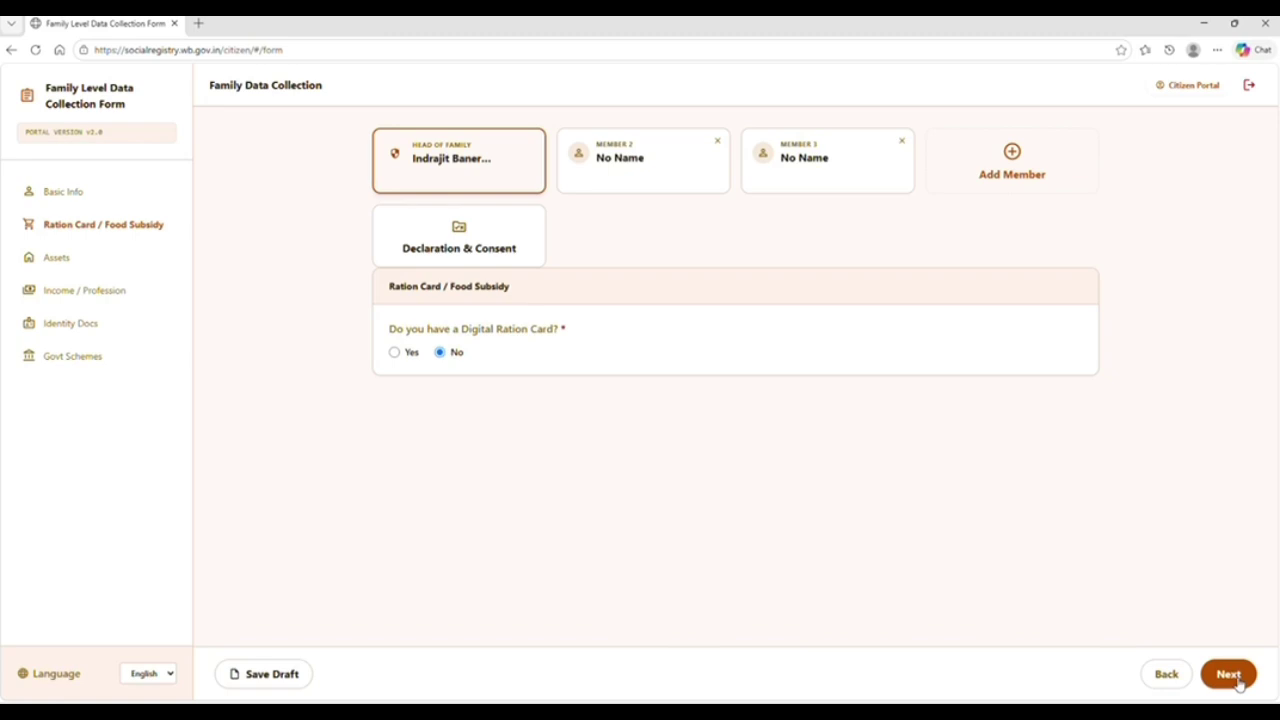
left_click(1230, 676)
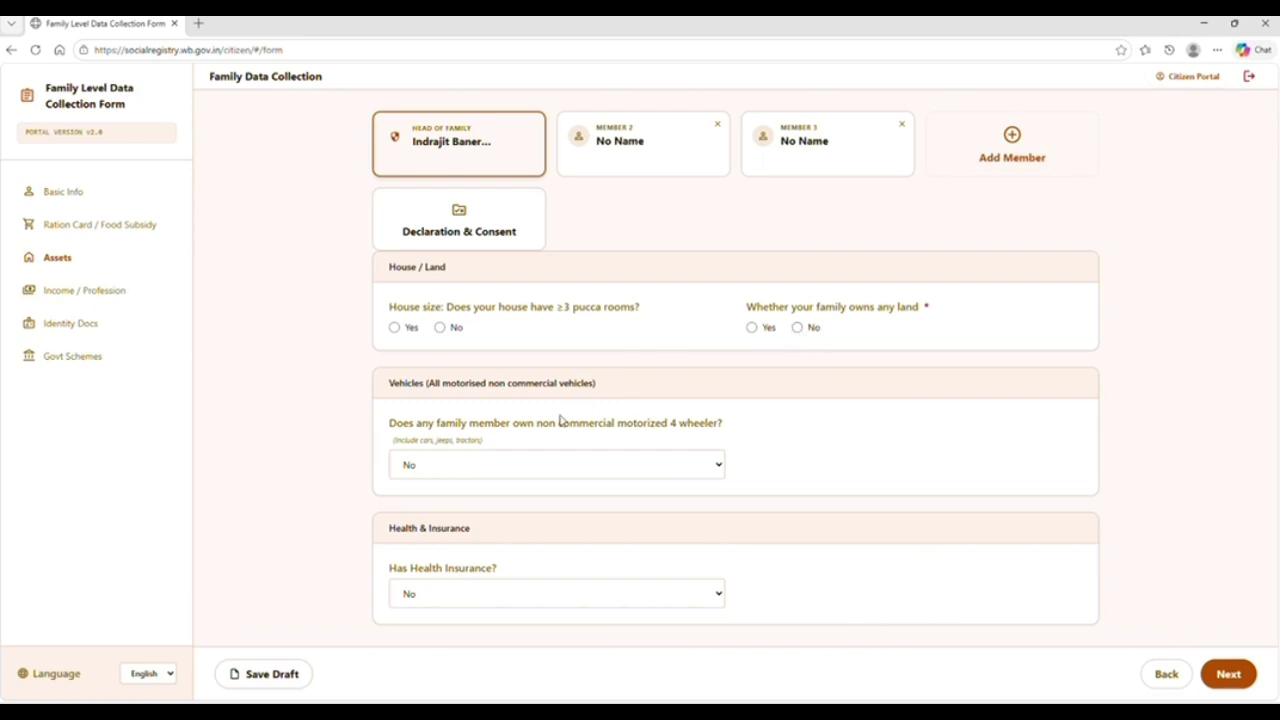
Answer No to having three pucca rooms and No to owning land
left_click(396, 329)
left_click(441, 329)
left_click(754, 336)
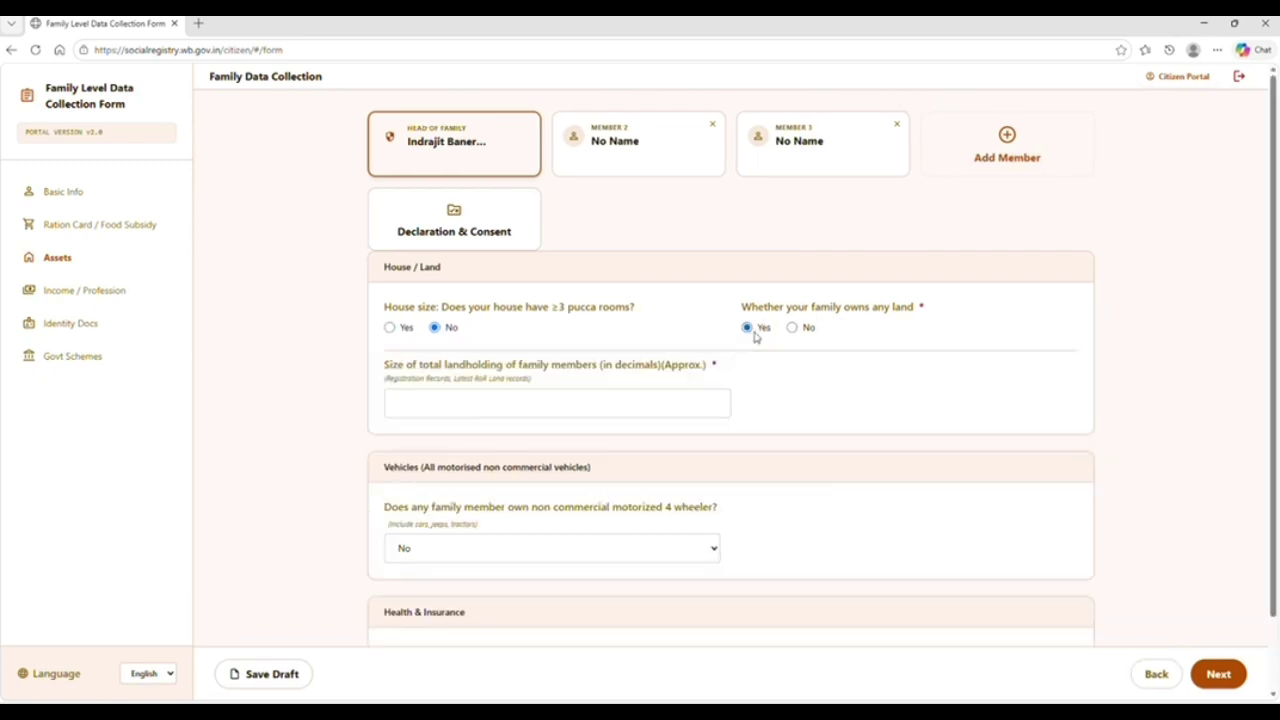
left_click(540, 399)
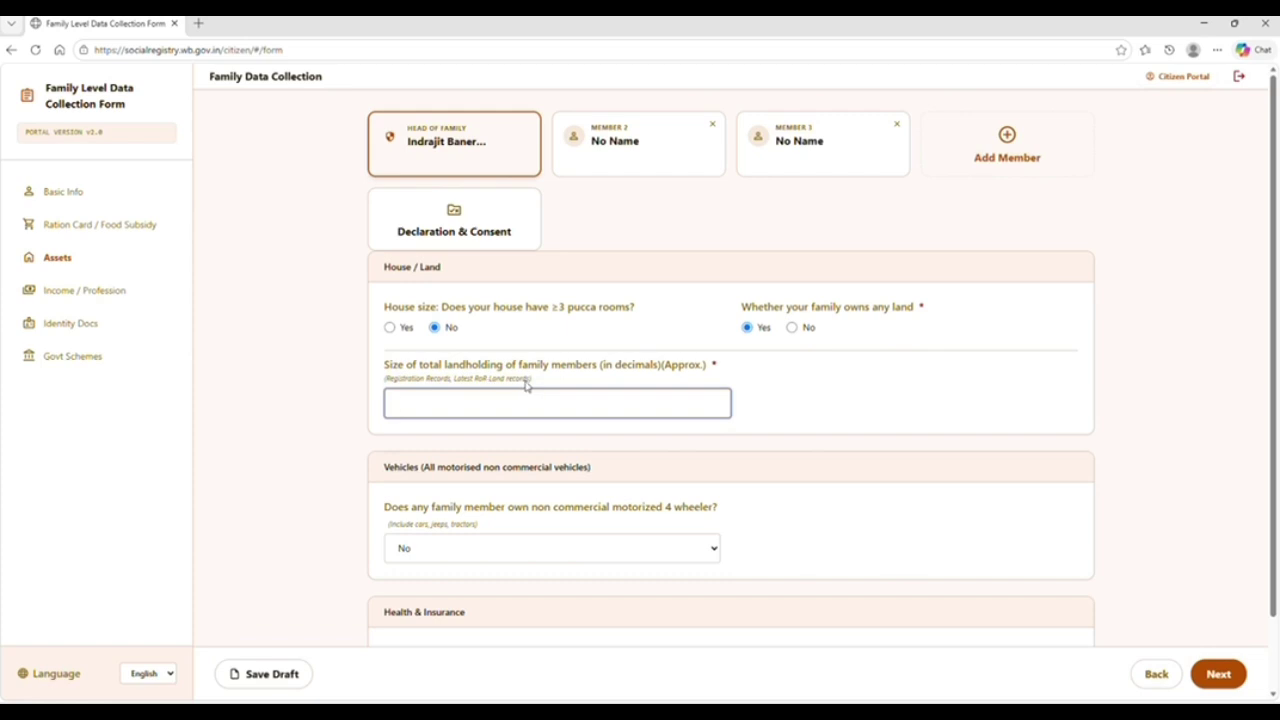
left_click(793, 331)
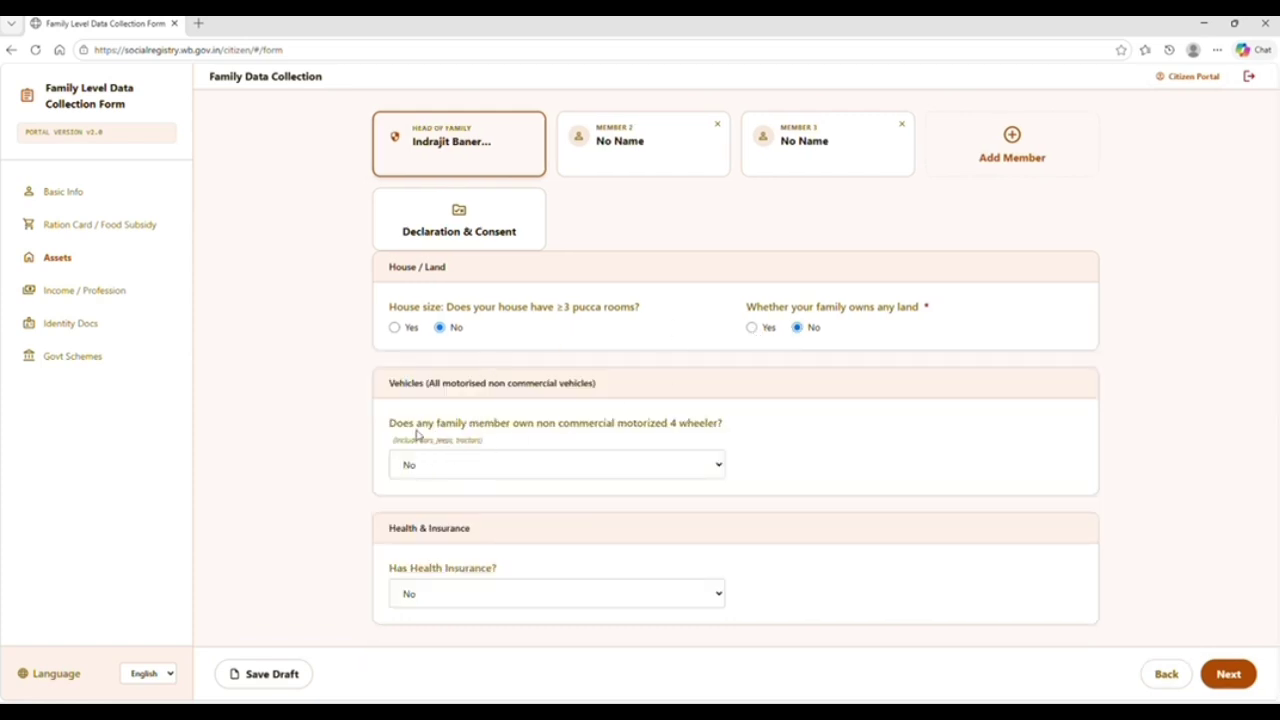
Set four-wheeler ownership to Yes and clear the Number of Vehicles field
left_click(594, 470)
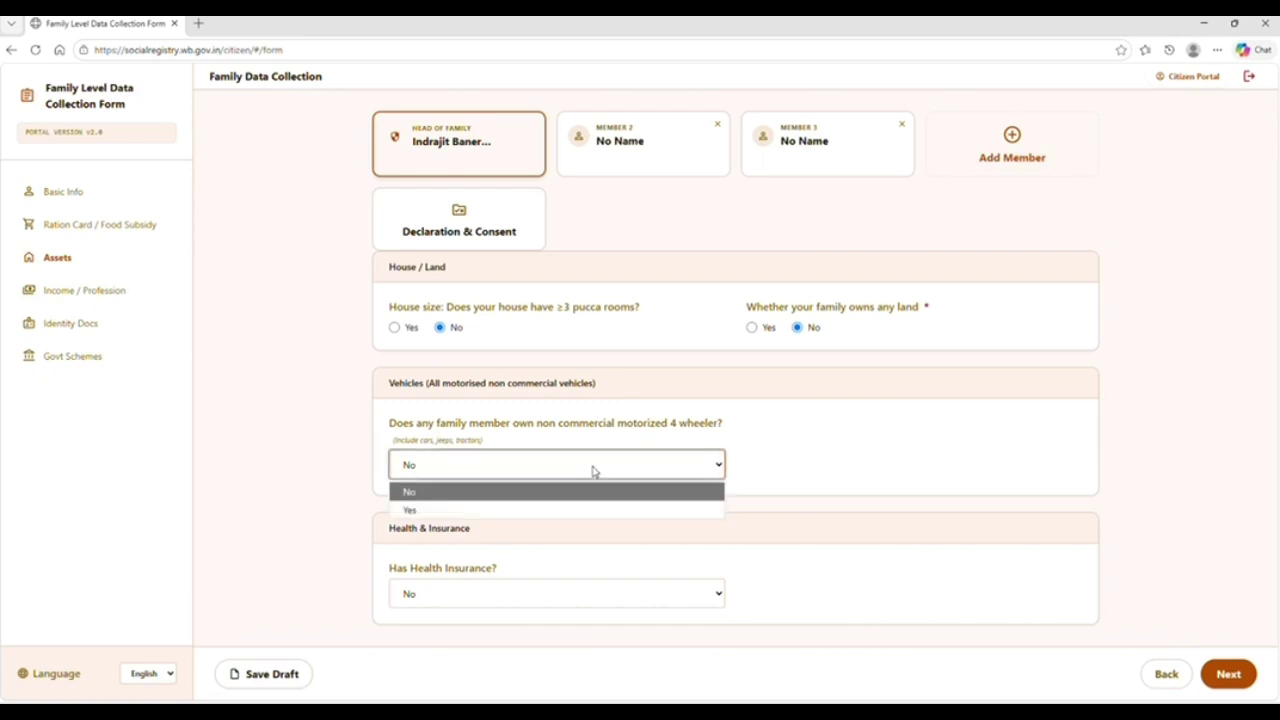
left_click(498, 511)
left_click(780, 451)
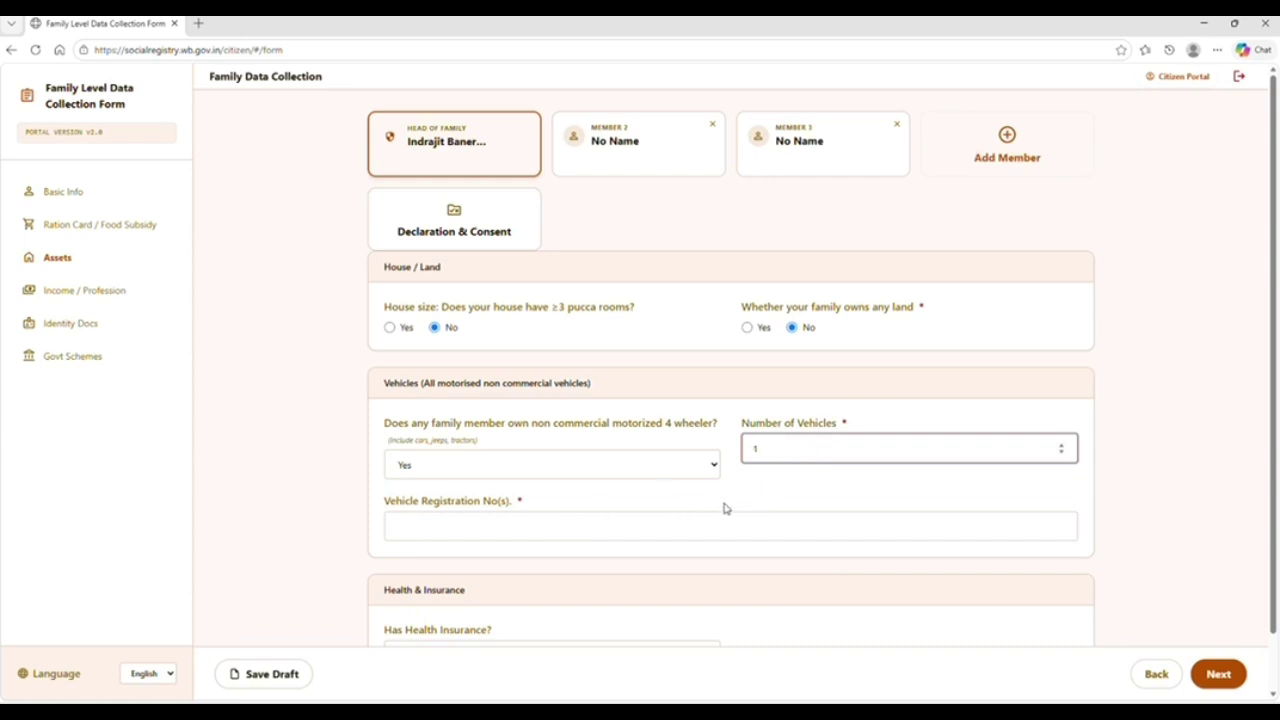
key("BackSpace")
left_click(440, 531)
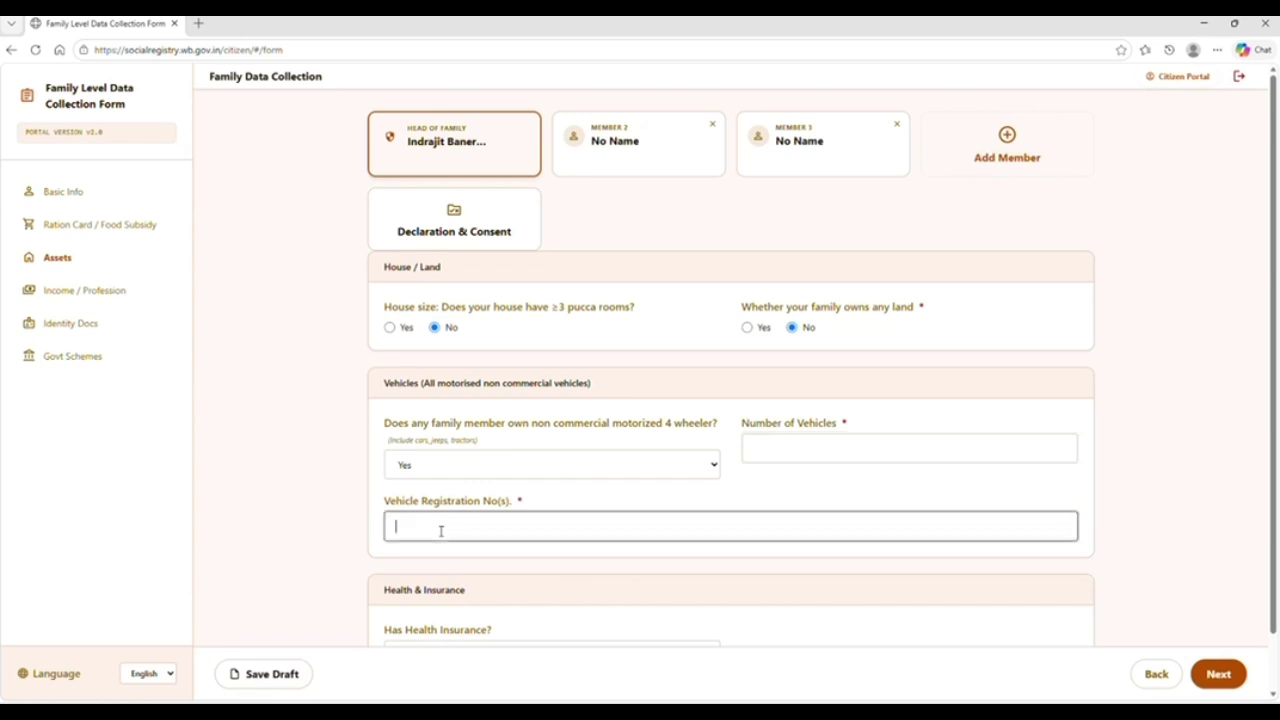
left_click(291, 540)
scroll(291, 540, "down", 2)
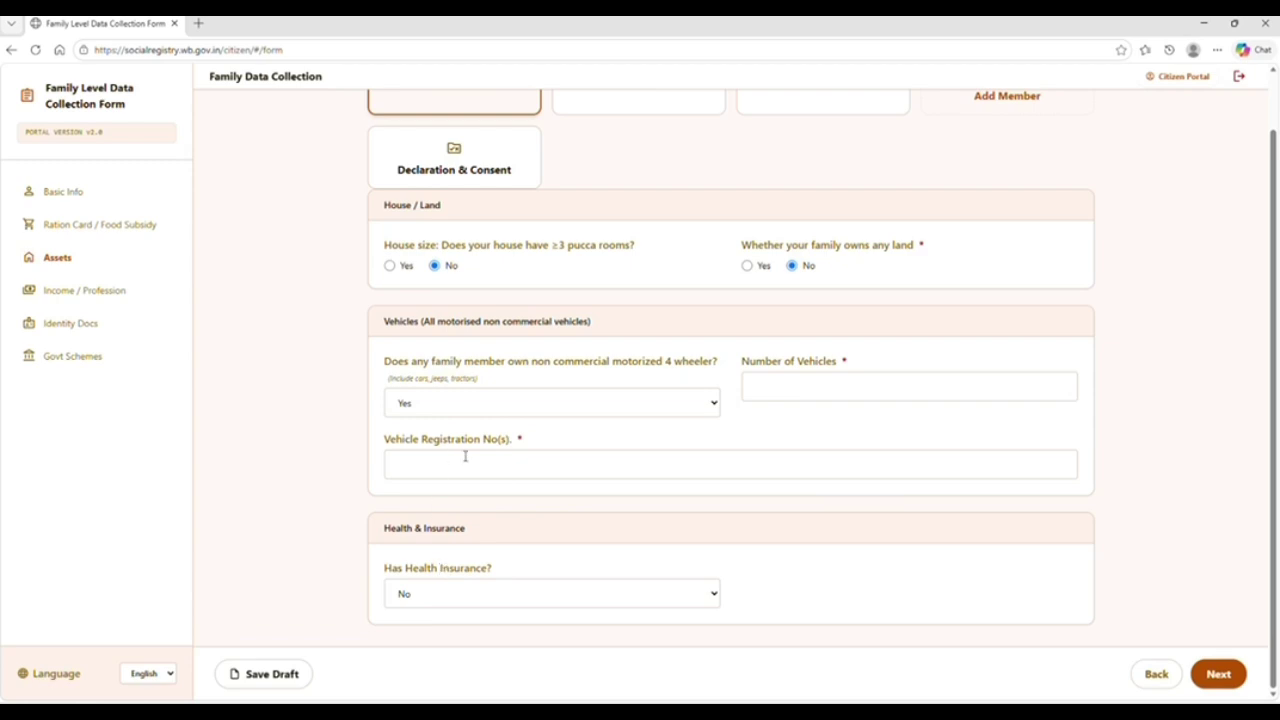
Set health insurance to Yes, type Government, scheme Swasthya Sathi, leaving URN Number empty
left_click(463, 596)
left_click(424, 638)
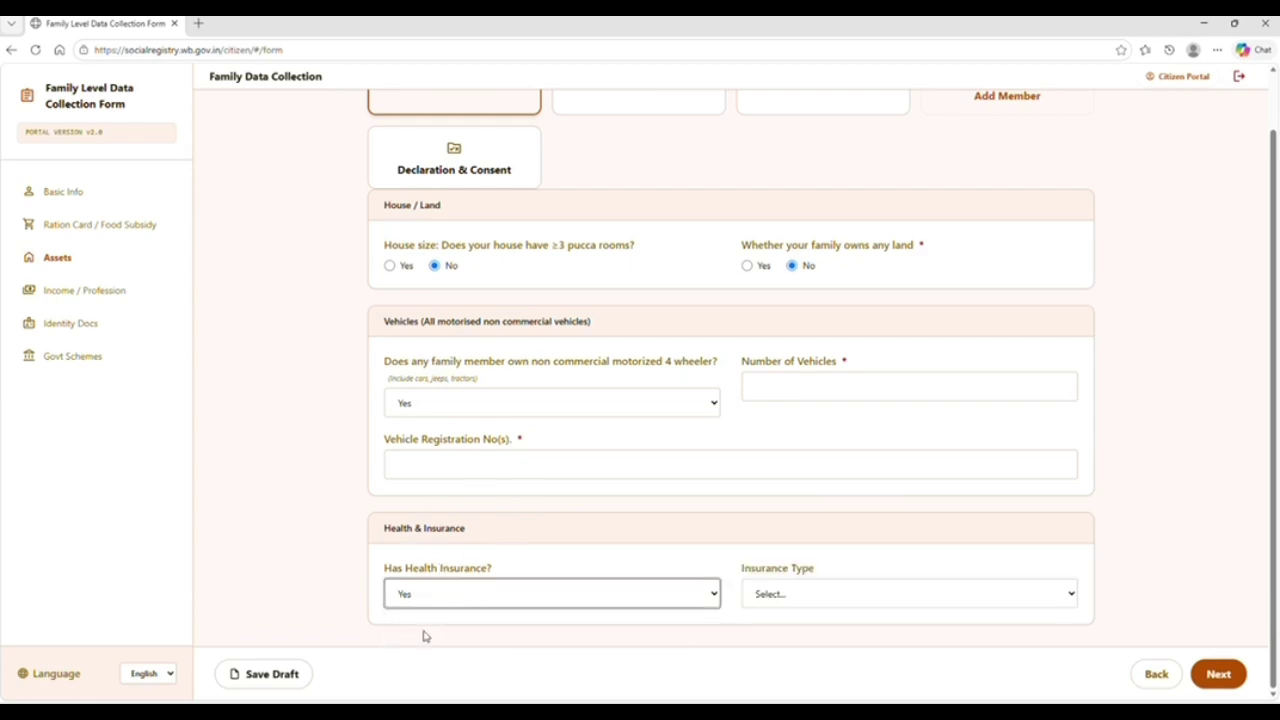
left_click(764, 594)
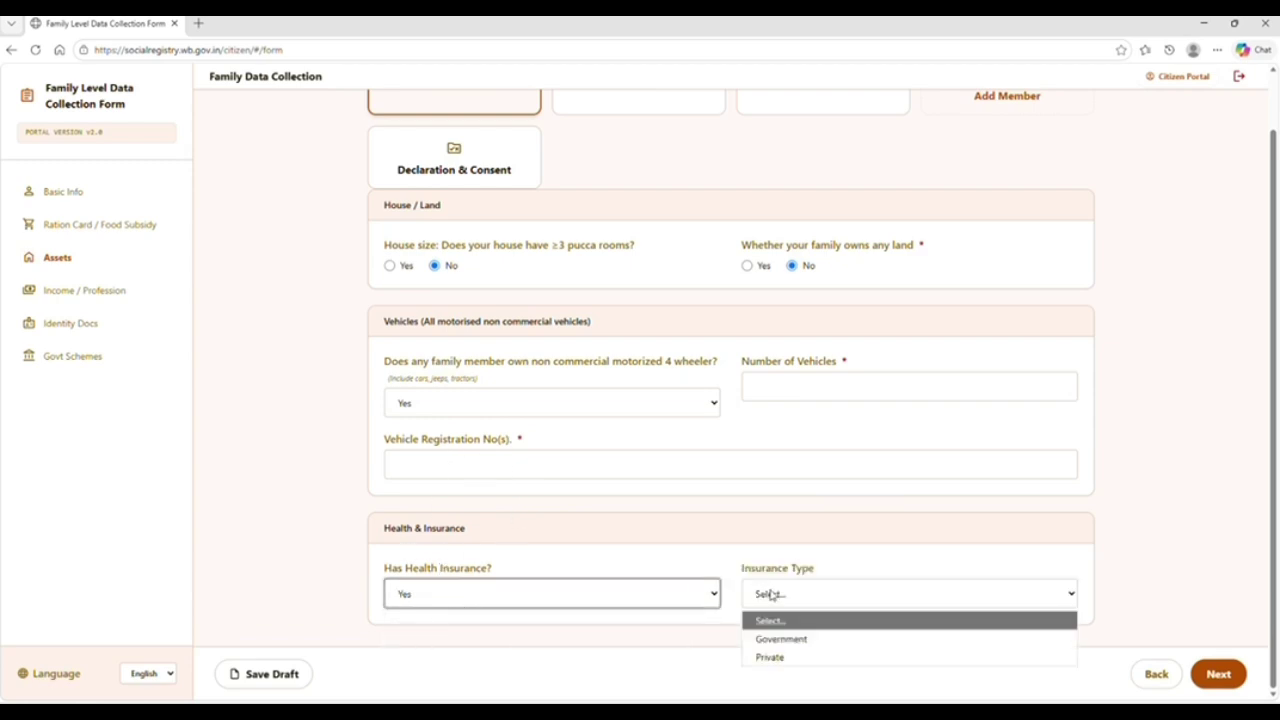
left_click(787, 642)
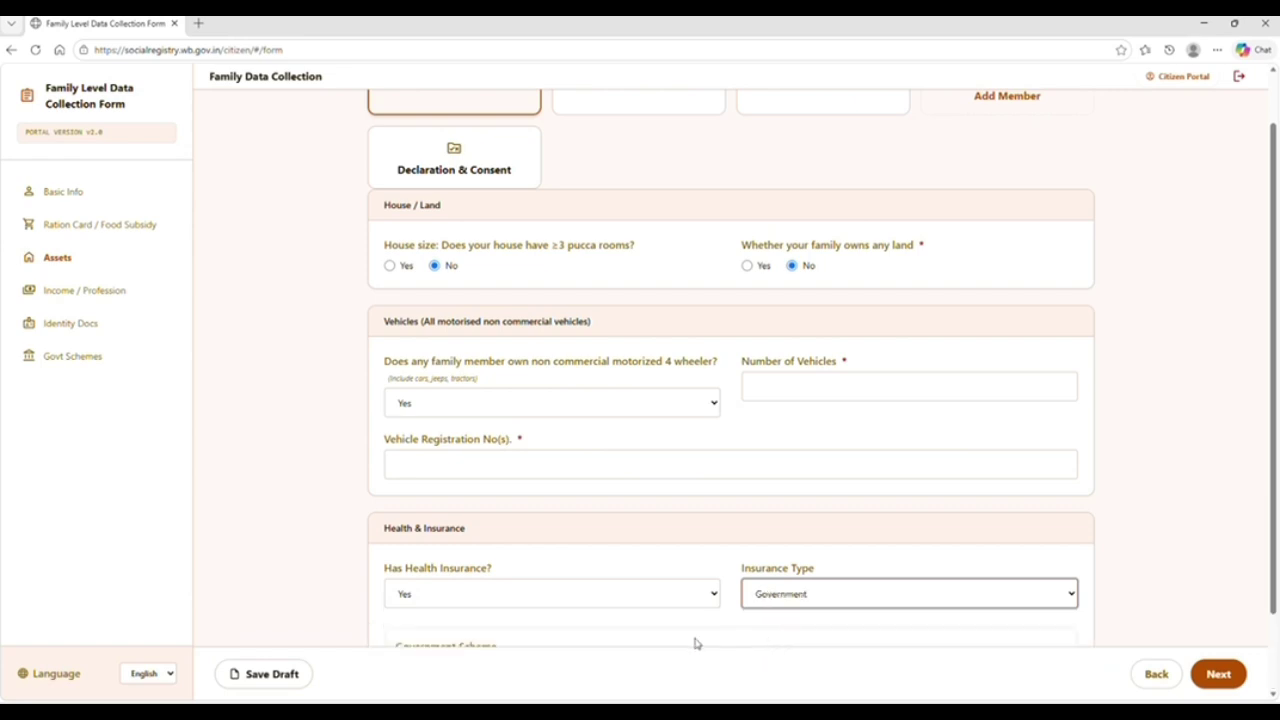
scroll(683, 621, "down", 1)
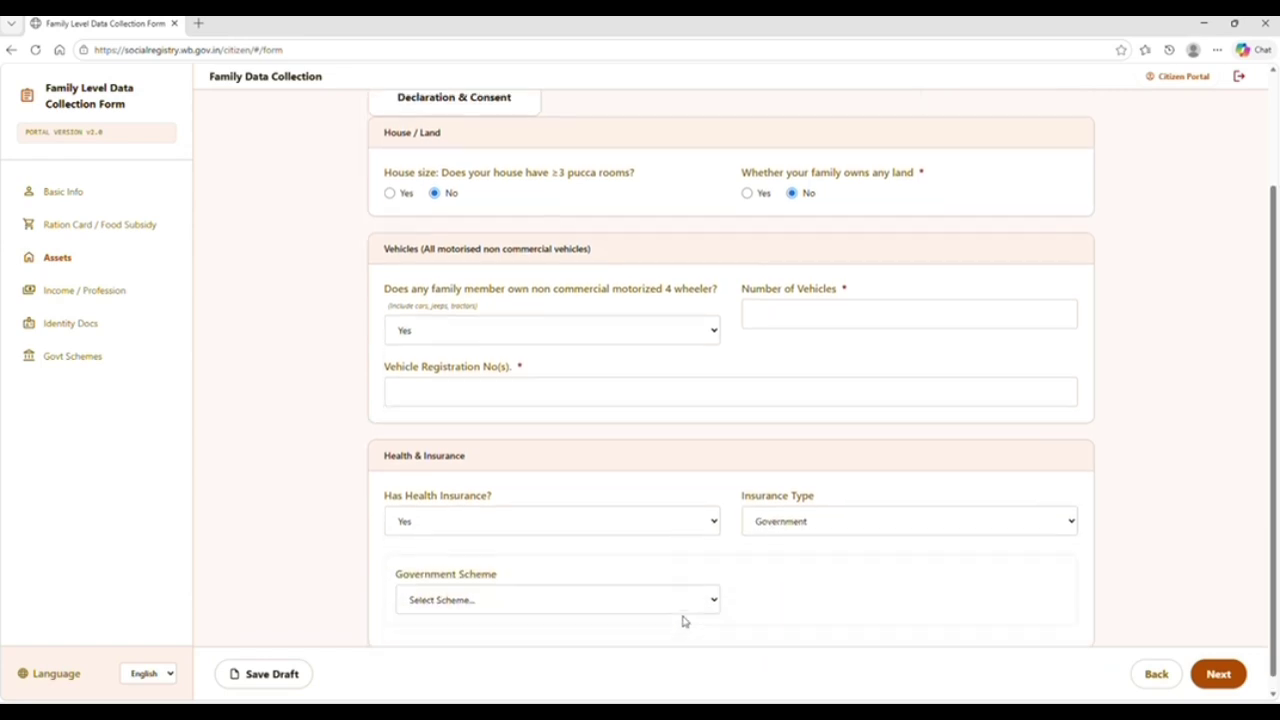
left_click(589, 580)
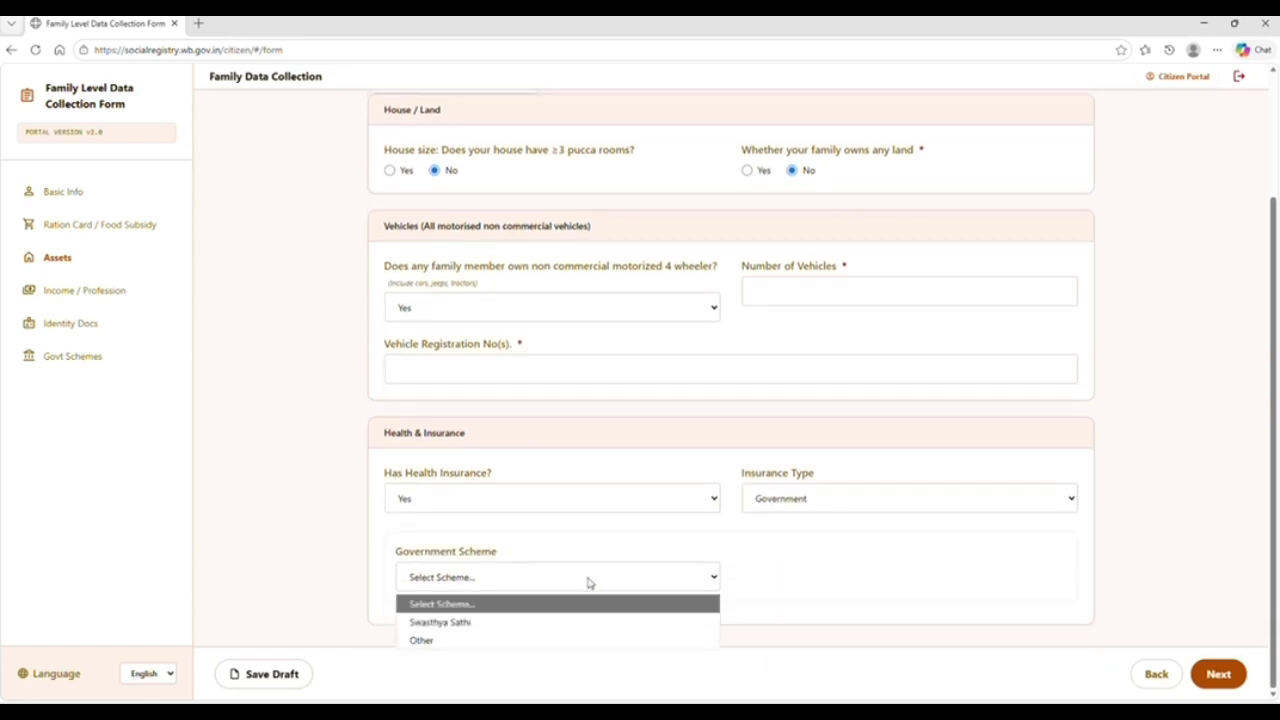
left_click(456, 624)
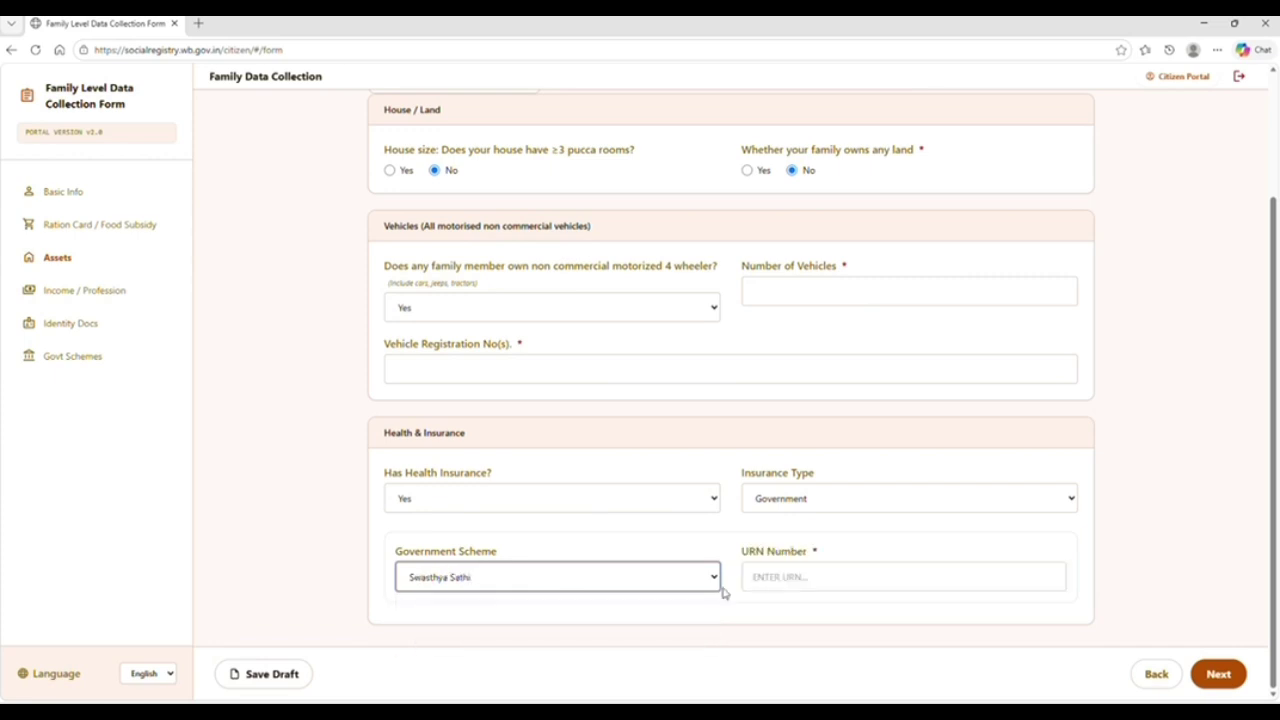
left_click(769, 582)
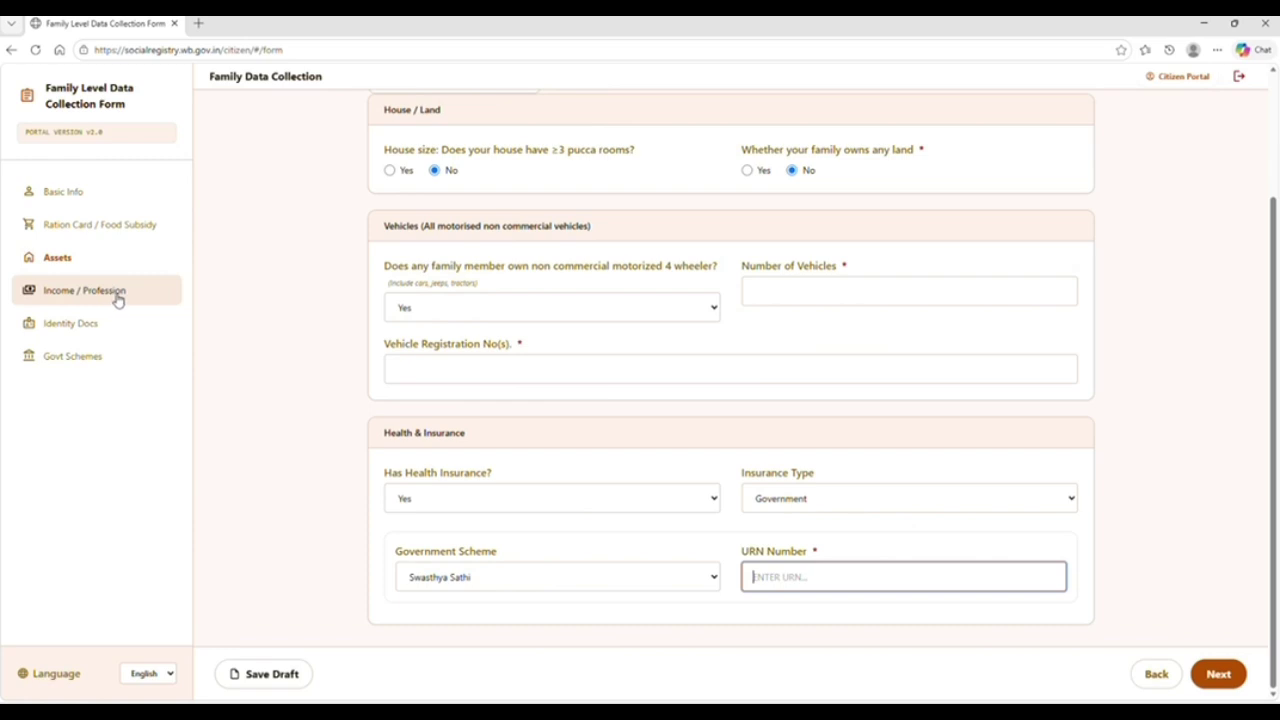
left_click(243, 330)
scroll(243, 330, "up", 2)
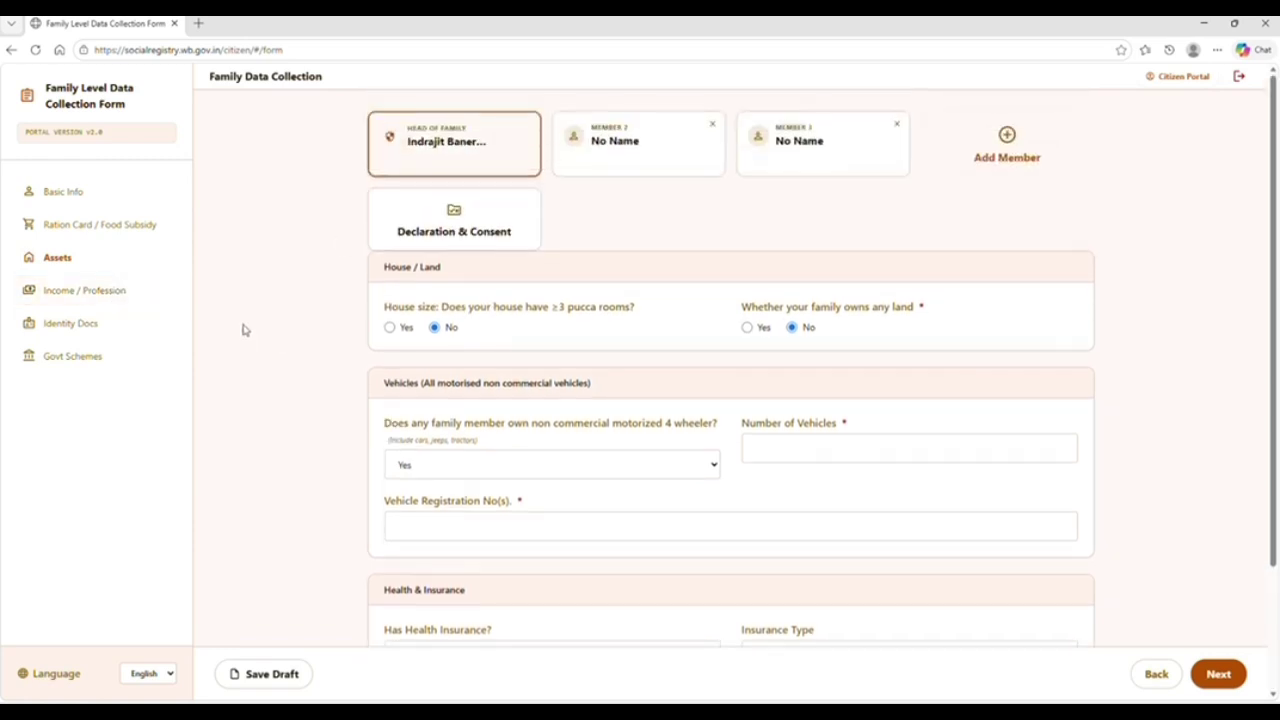
Switch four-wheeler ownership and health insurance back to No, then proceed to Income / Profession
left_click(610, 466)
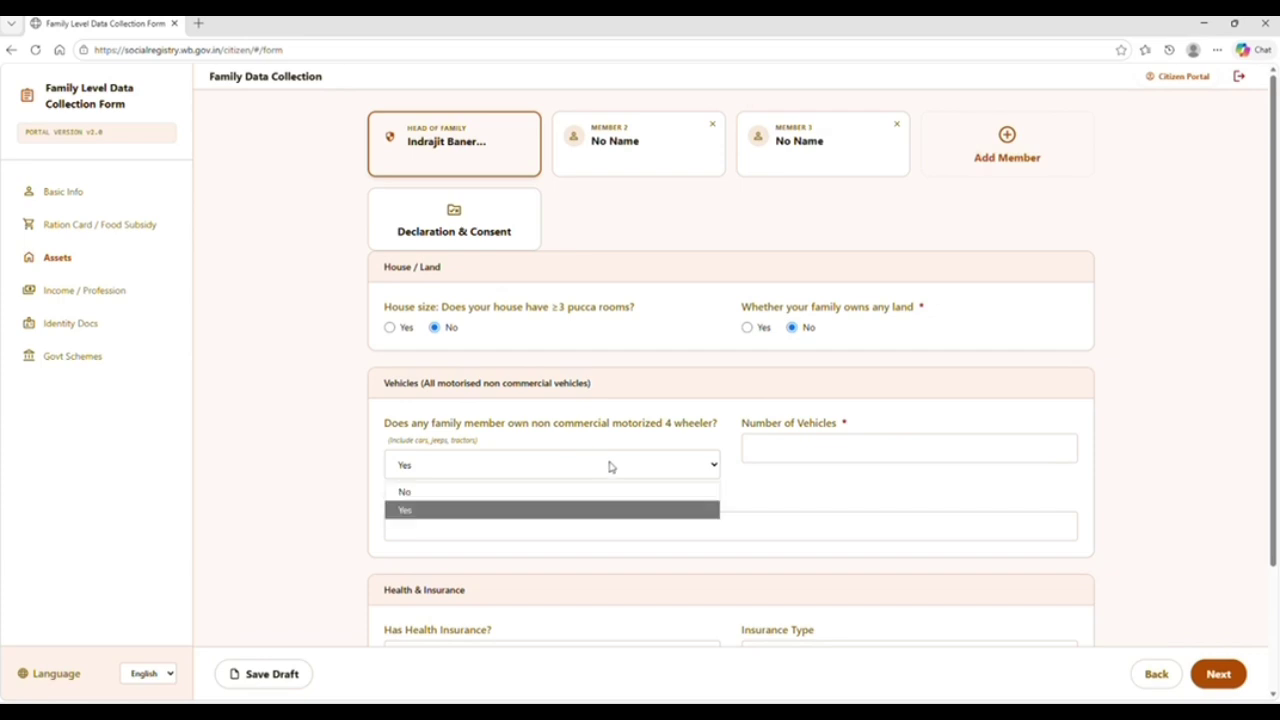
left_click(504, 491)
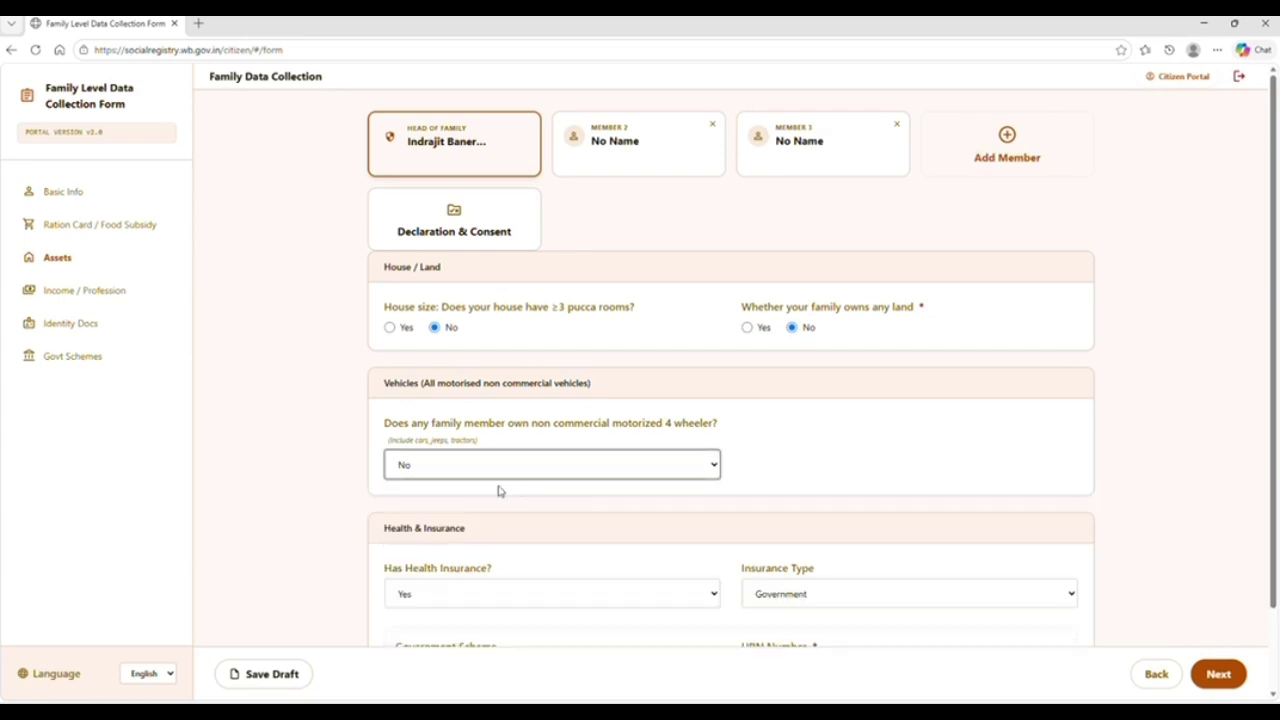
scroll(294, 441, "down", 1)
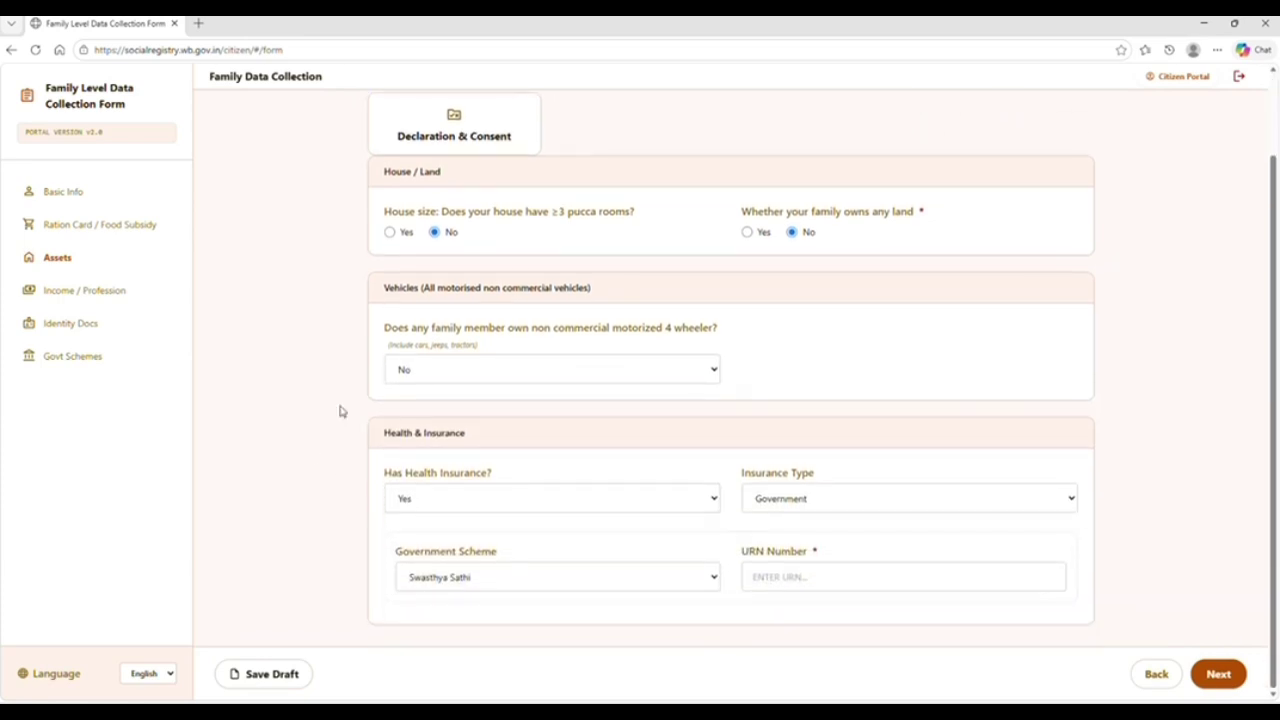
left_click(585, 505)
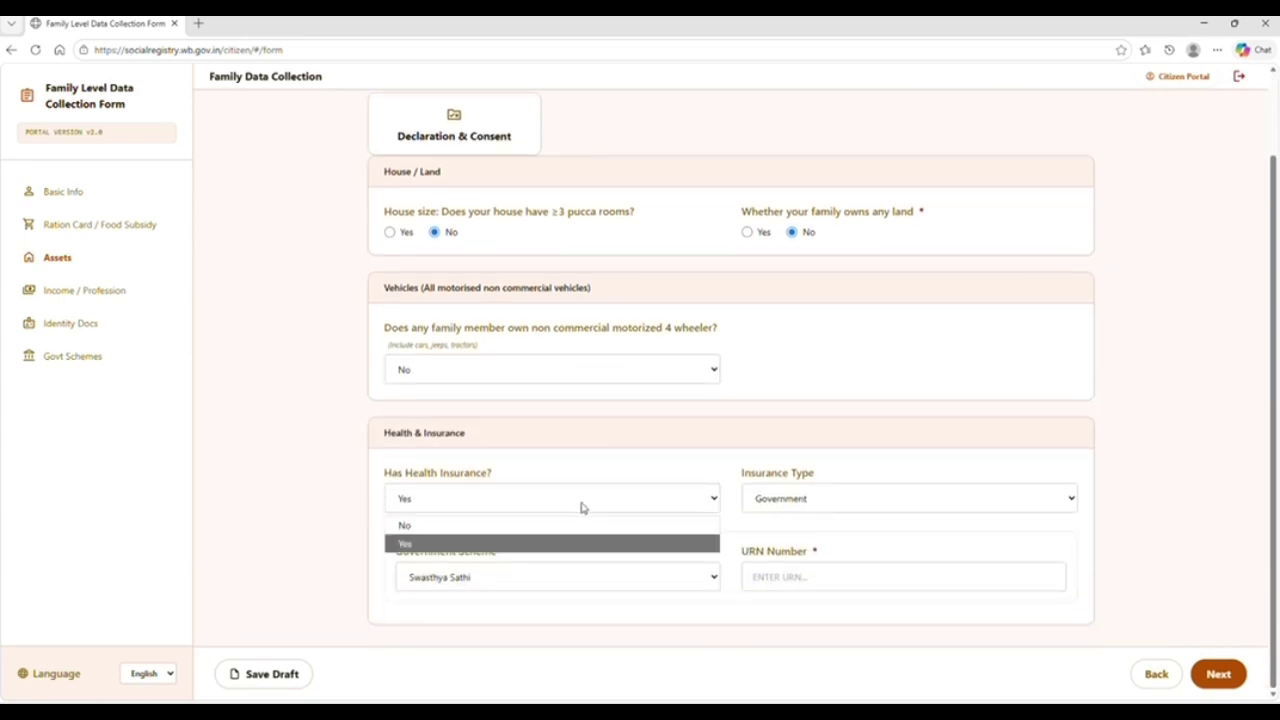
left_click(490, 527)
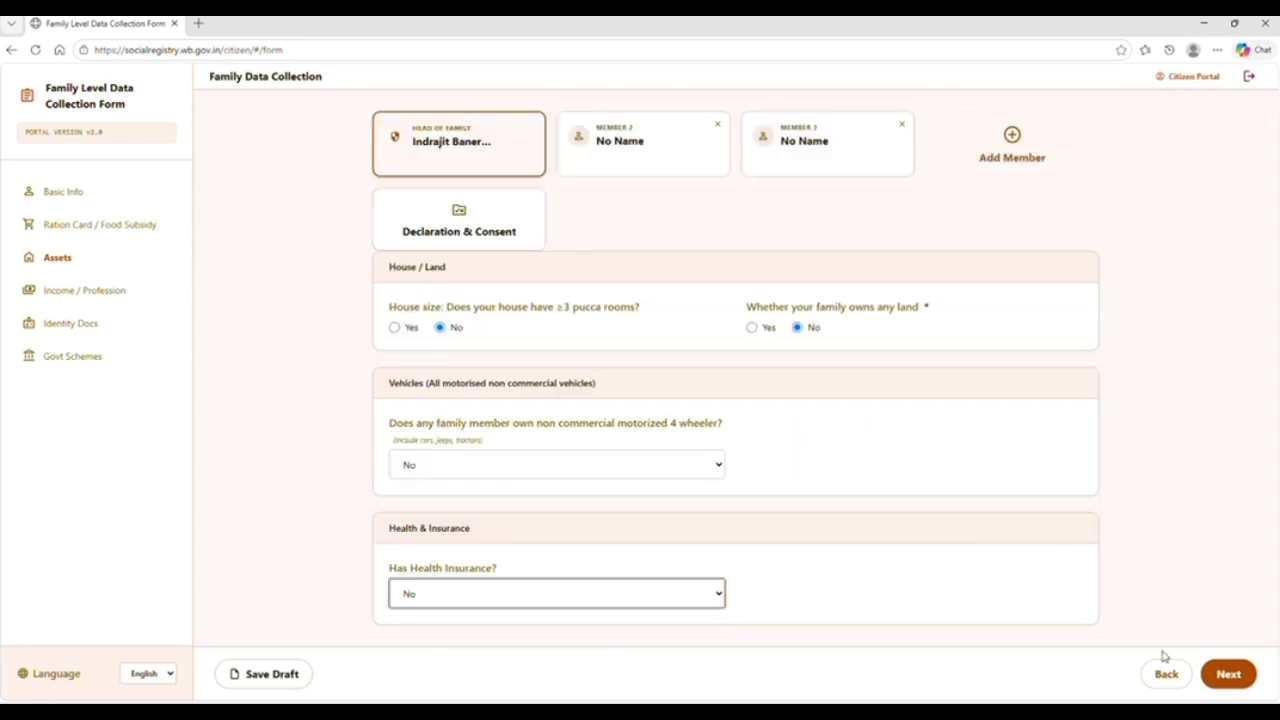
left_click(1240, 680)
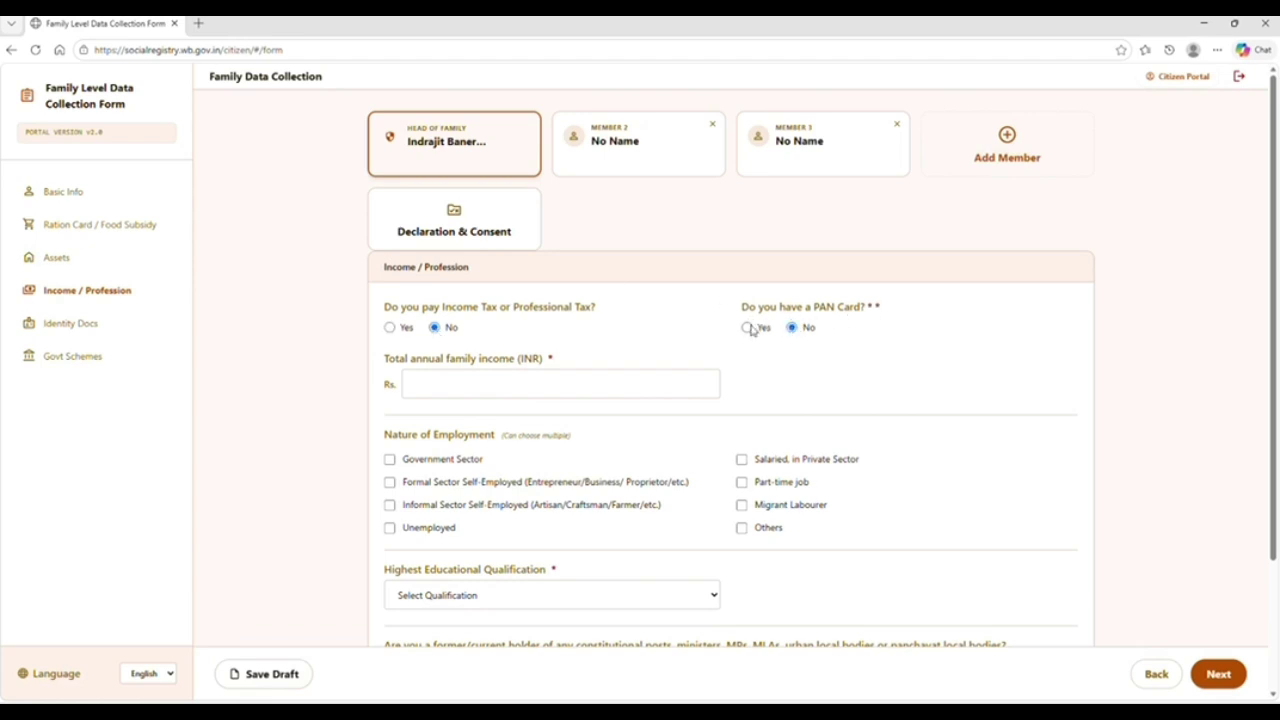
Answer Yes to having a PAN card, leaving the PAN and income fields for later
left_click(747, 327)
left_click(548, 384)
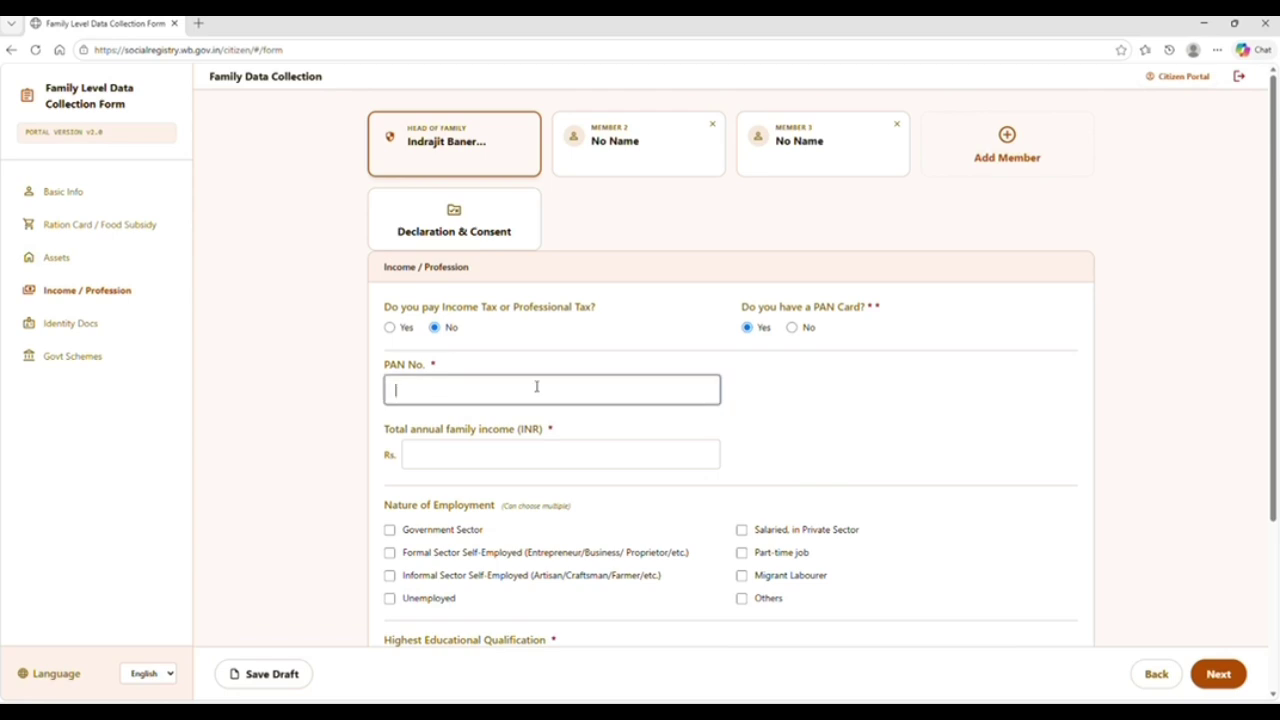
left_click(482, 458)
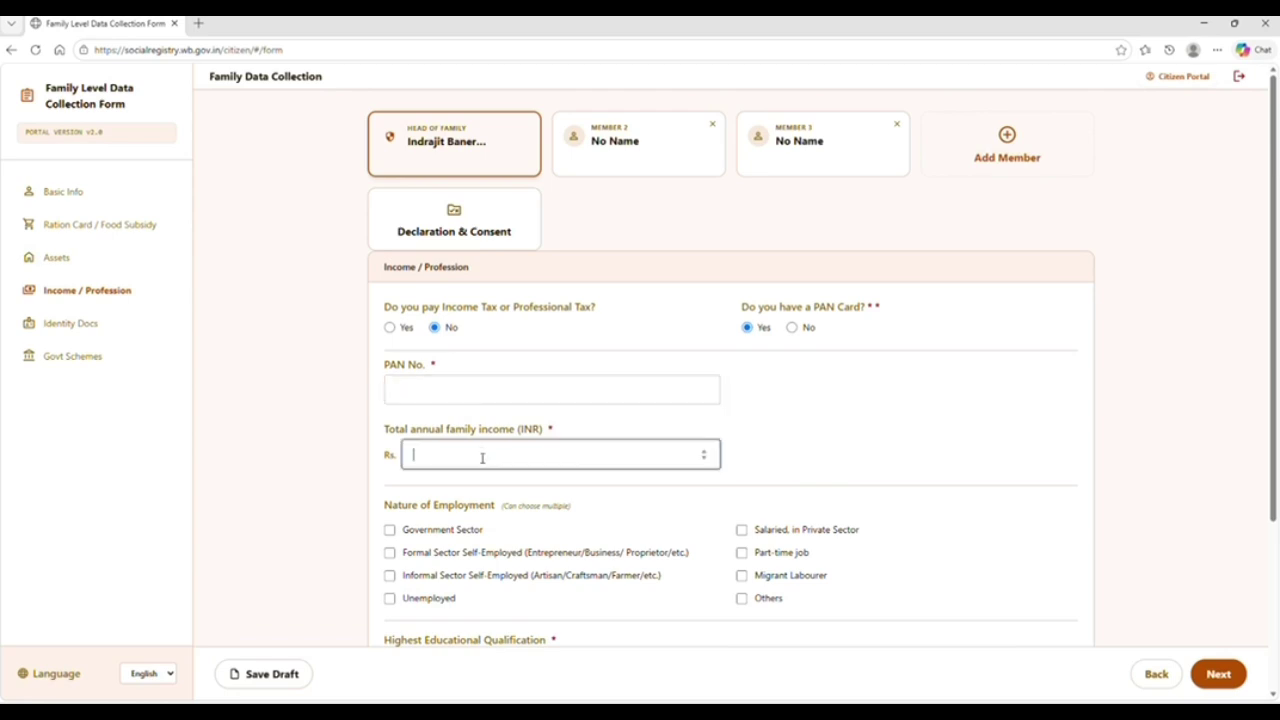
left_click(331, 497)
scroll(331, 497, "down", 3)
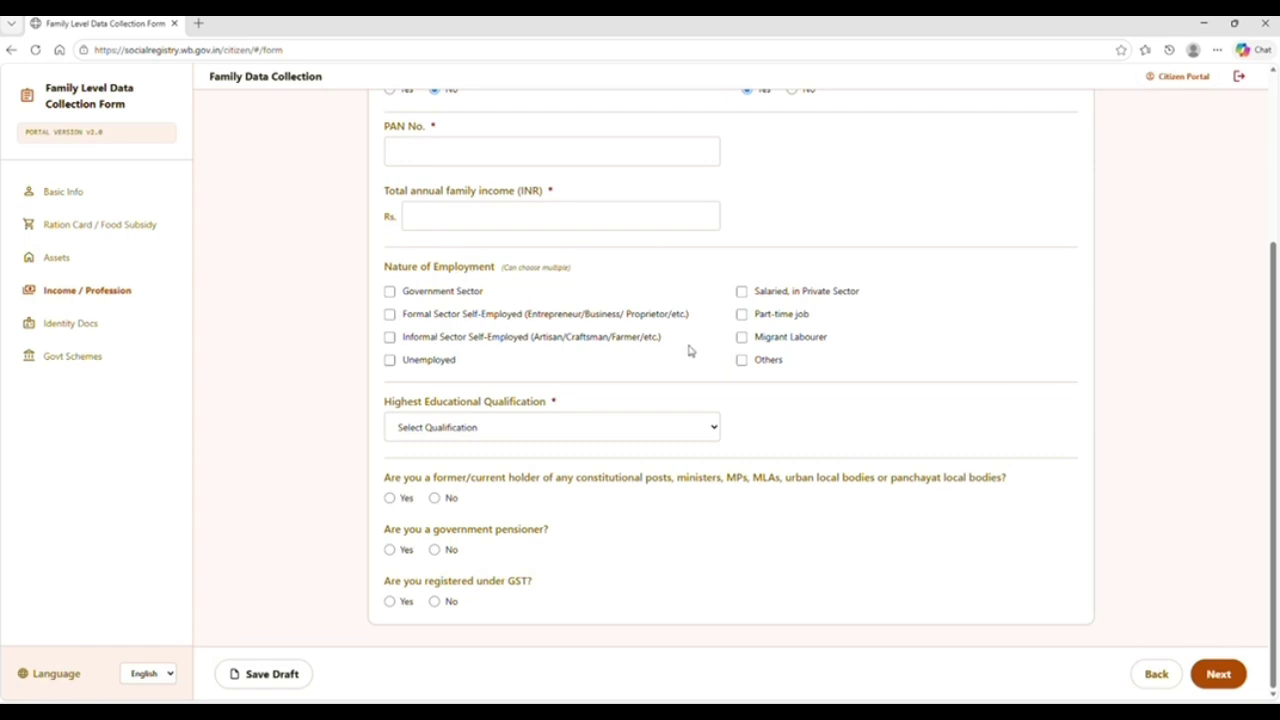
Answer No for constitutional post, government pensioner and GST registration
left_click(507, 426)
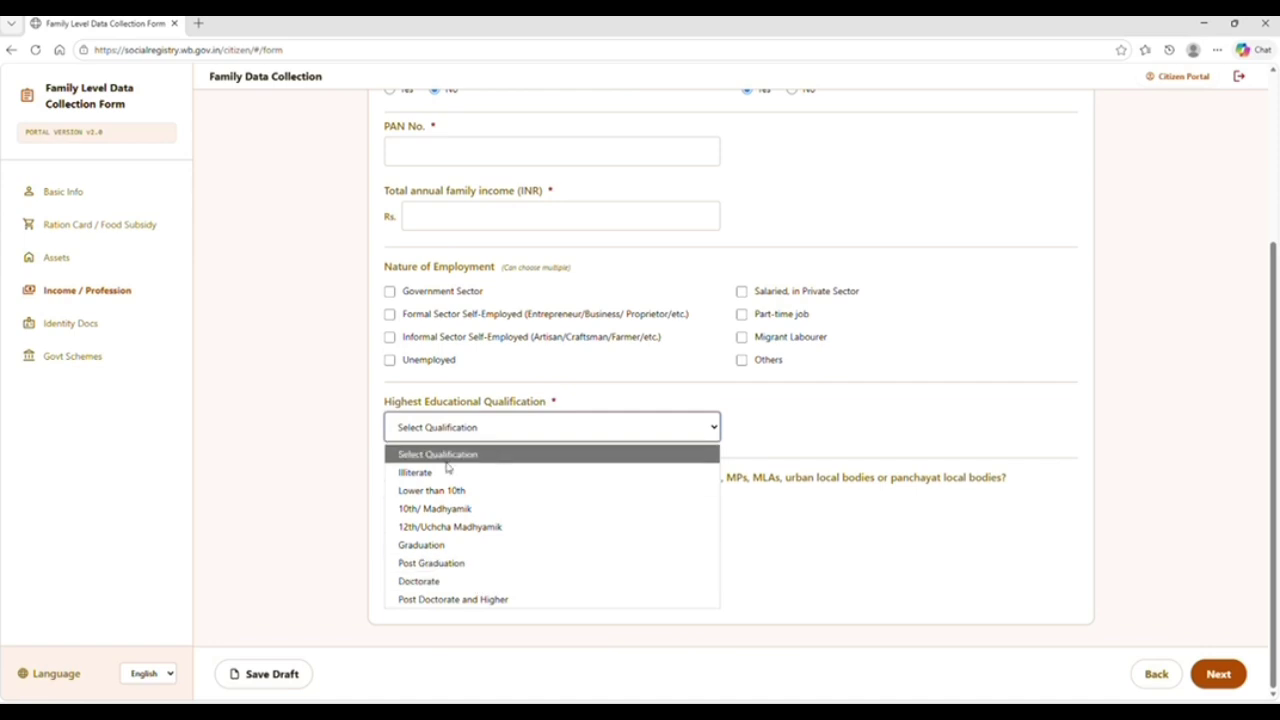
left_click(288, 431)
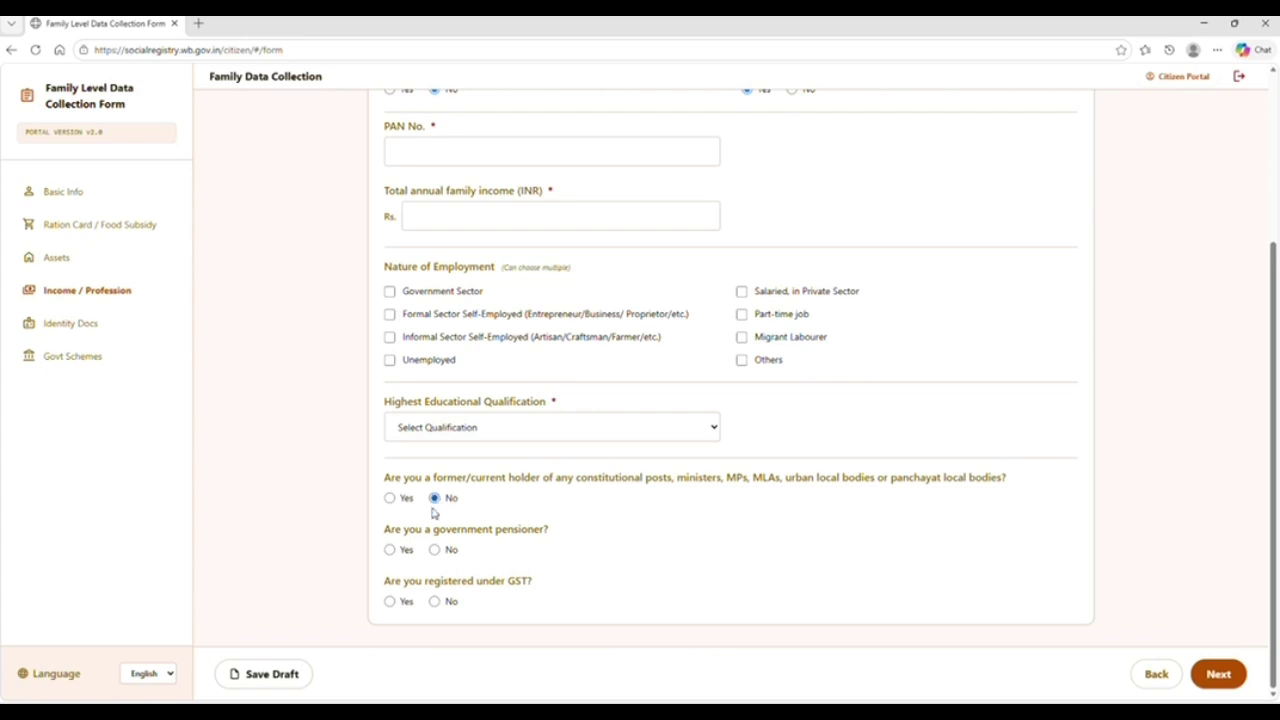
left_click(390, 500)
left_click(392, 551)
left_click(389, 601)
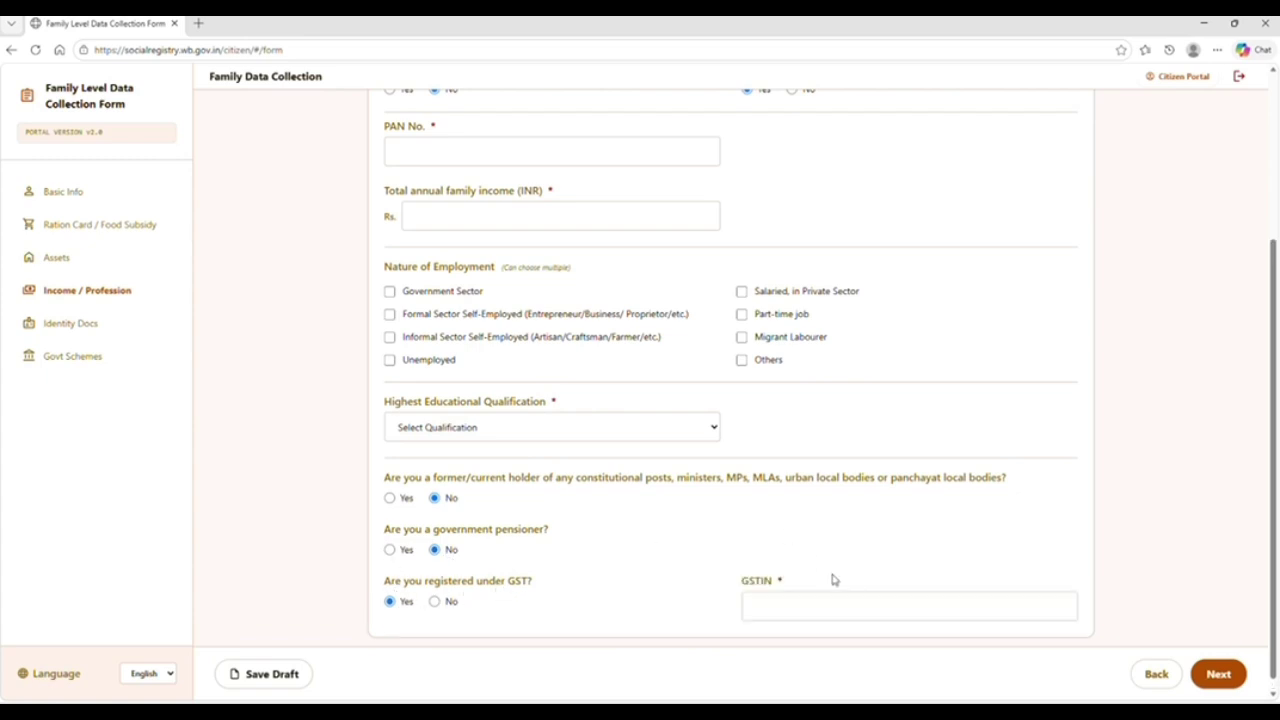
left_click(436, 602)
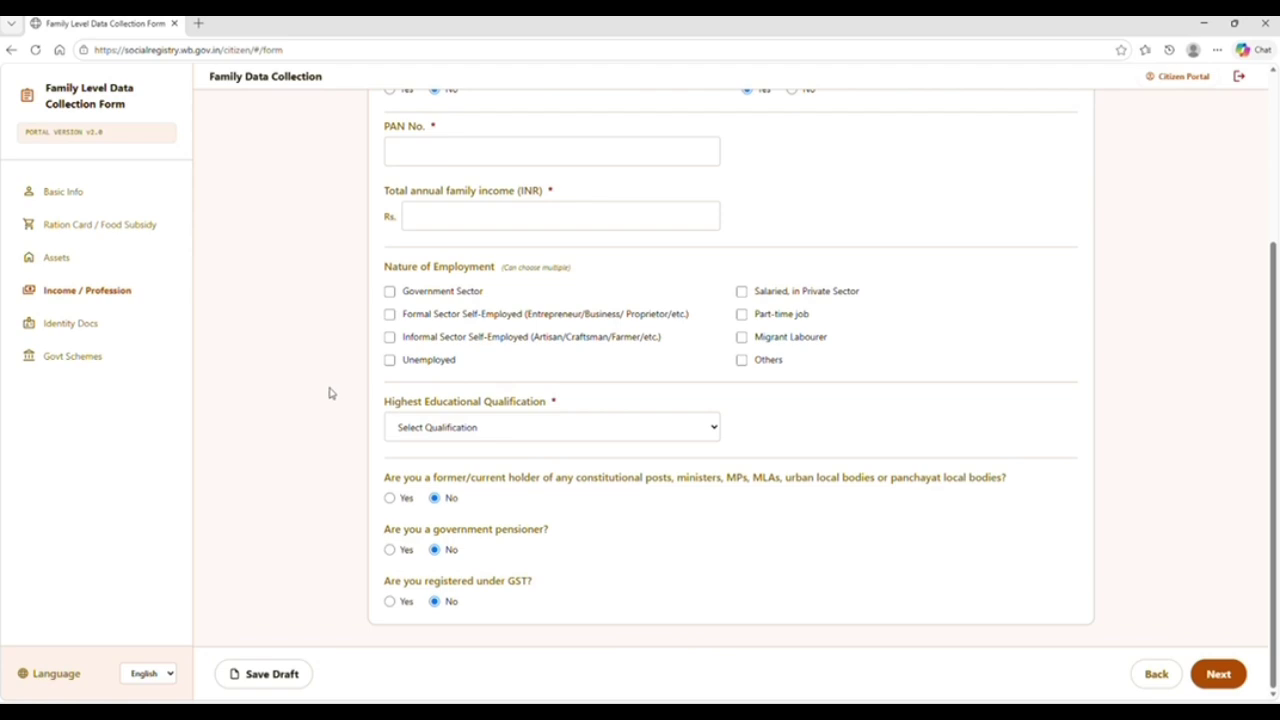
scroll(330, 393, "up", 3)
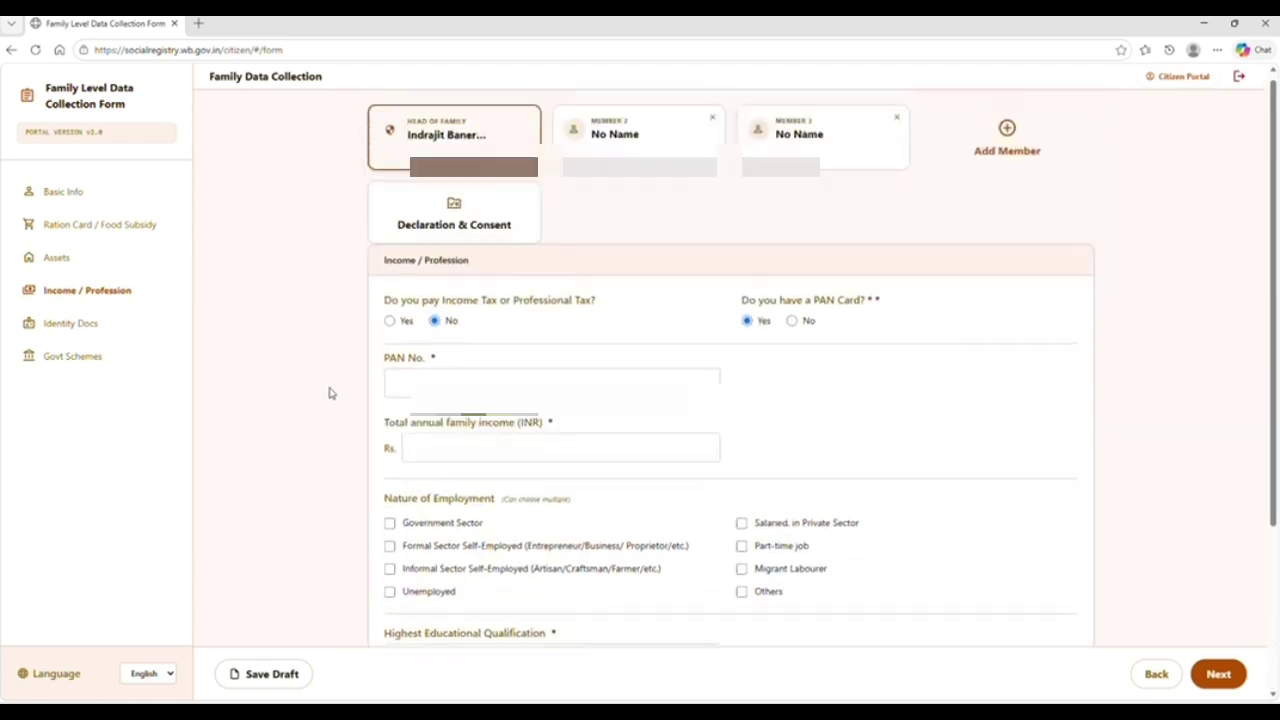
Begin entering the head's PAN number, then move on to Identity Docs
left_click(397, 390)
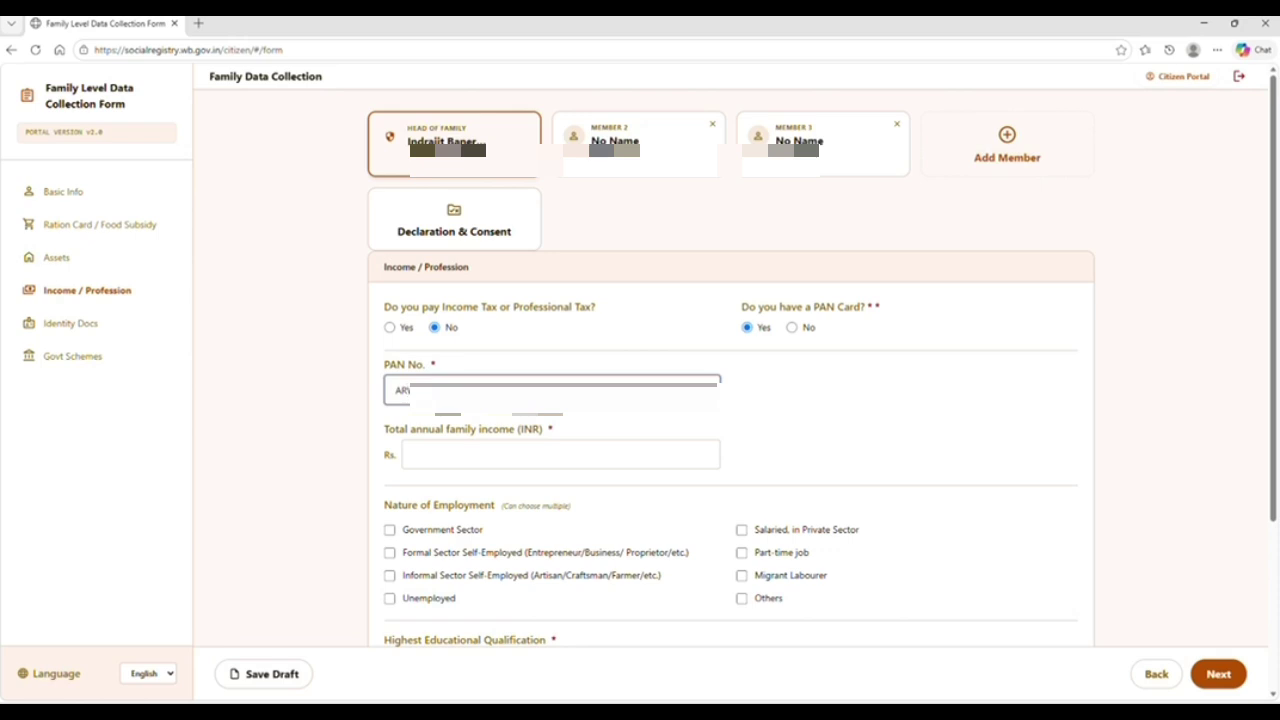
scroll(829, 566, "down", 3)
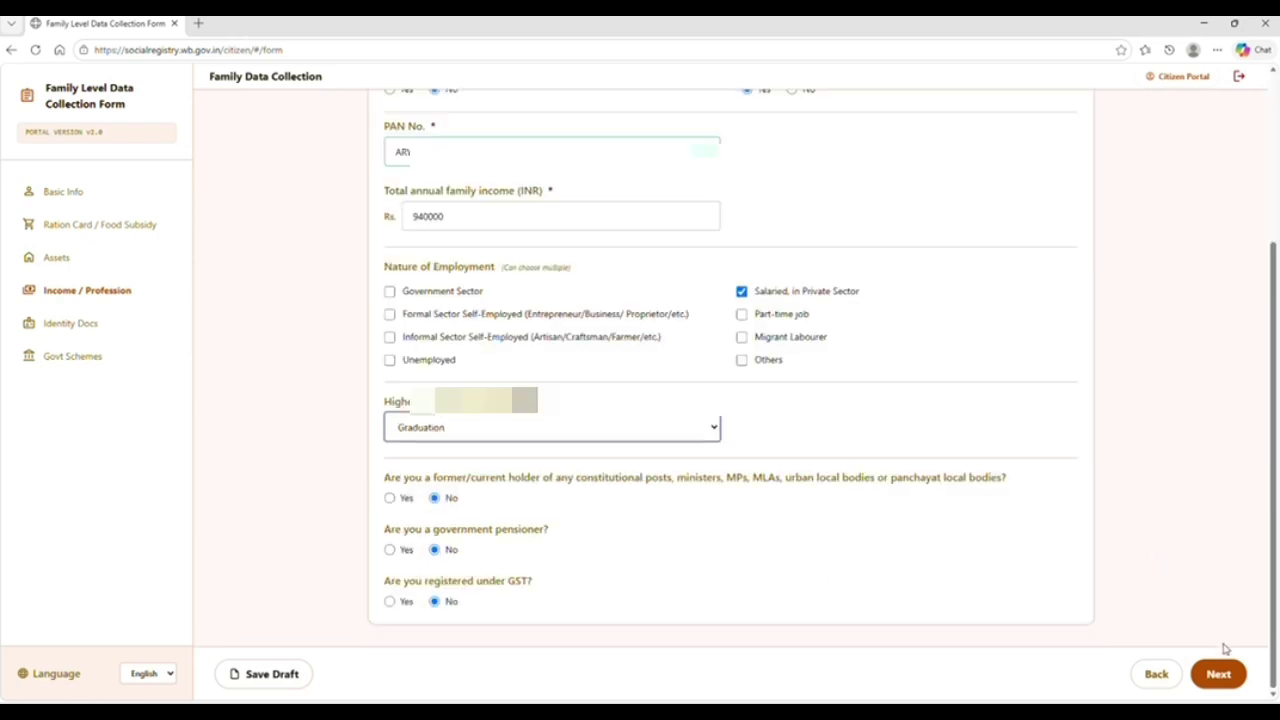
left_click(1218, 675)
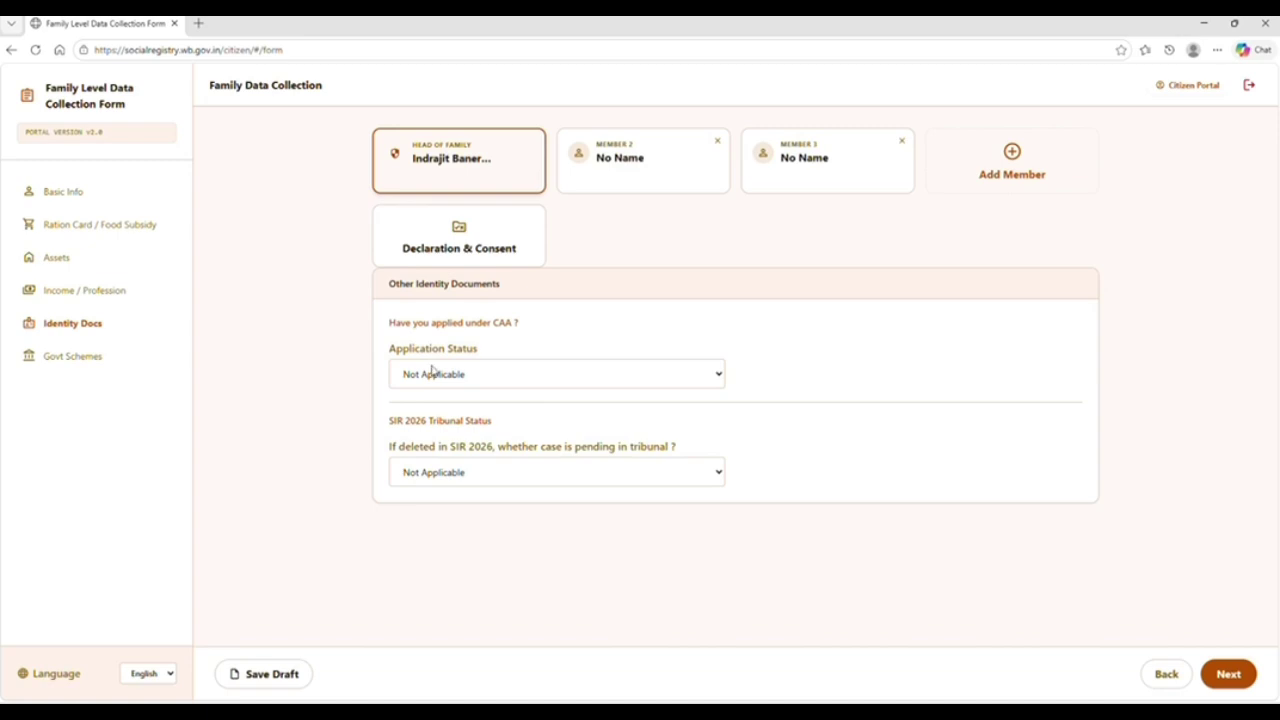
Leave the CAA application status at Not Applicable after trying Applied and Issued
left_click(479, 368)
left_click(451, 419)
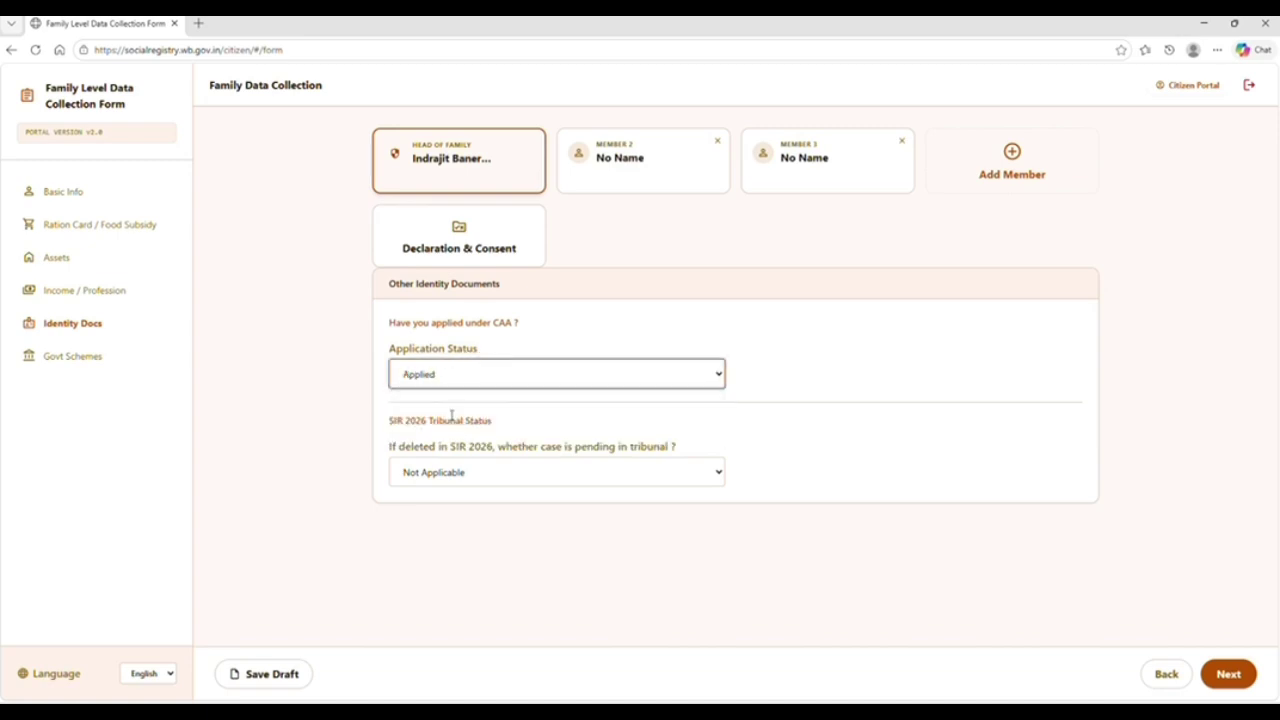
left_click(466, 387)
left_click(446, 438)
left_click(466, 378)
left_click(450, 402)
Set the SIR 2026 tribunal case status to Not Applicable and continue to Govt Schemes
left_click(479, 474)
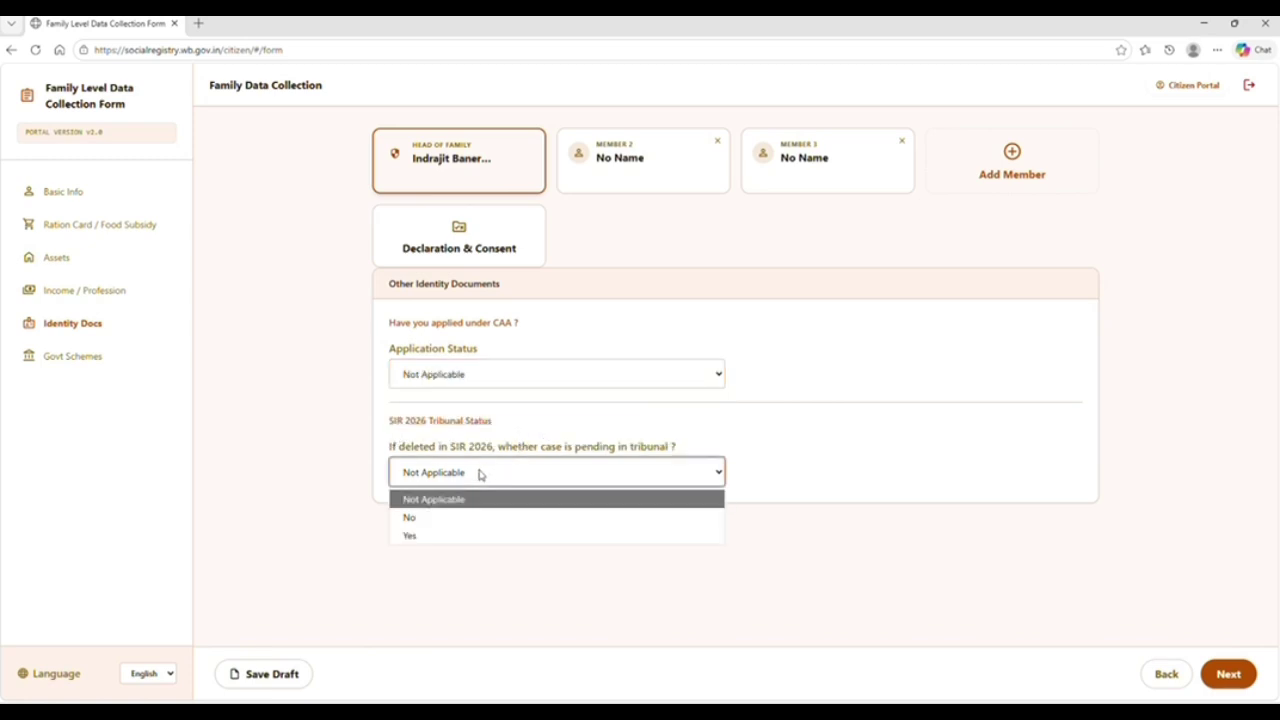
left_click(443, 518)
left_click(467, 482)
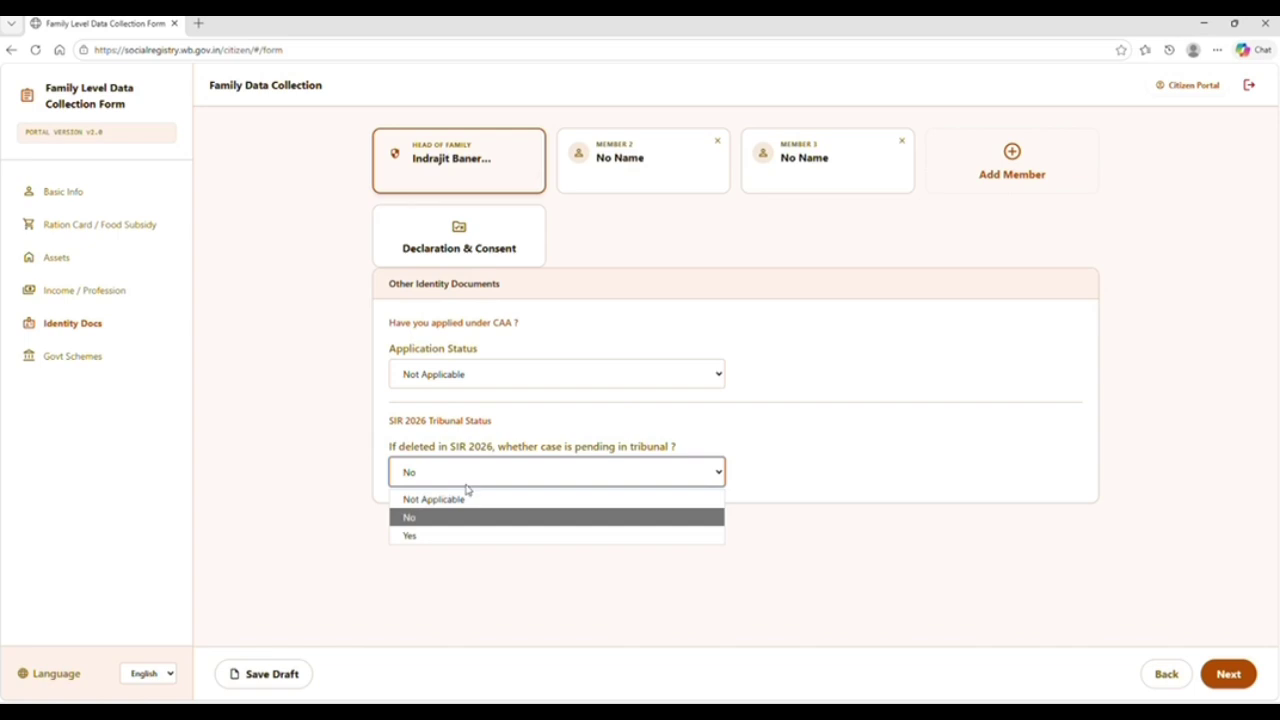
left_click(446, 536)
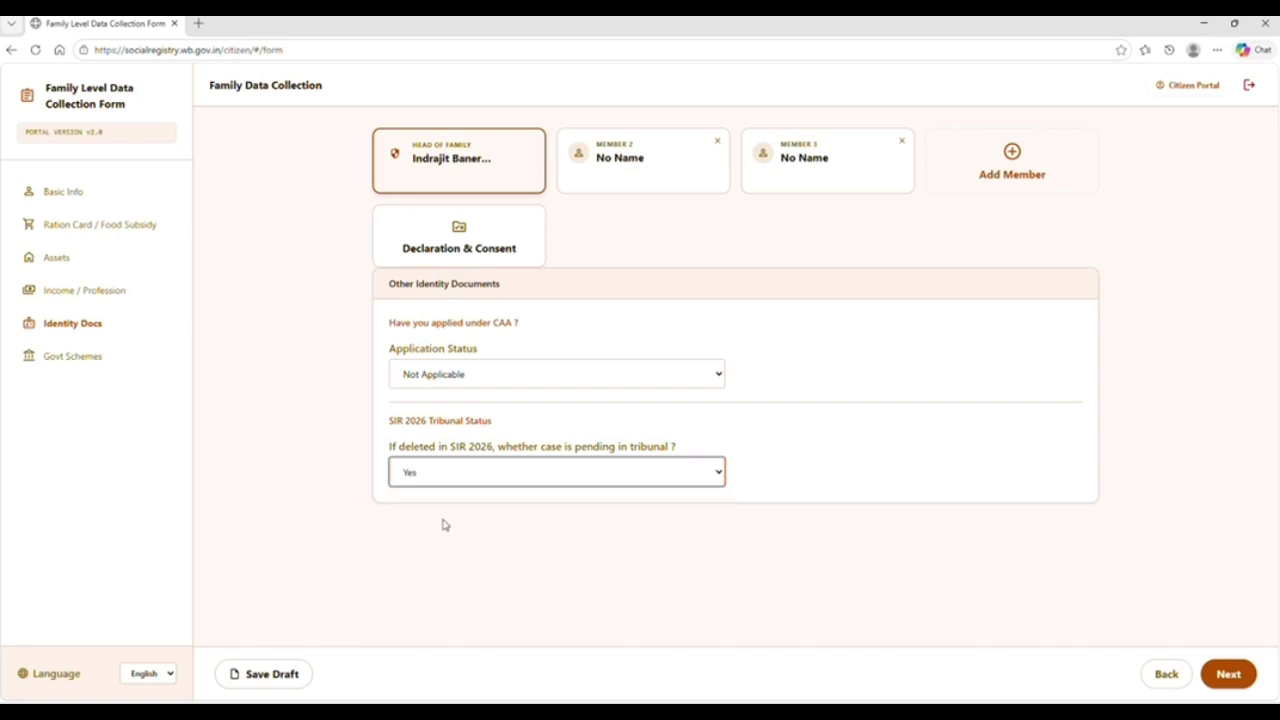
left_click(443, 480)
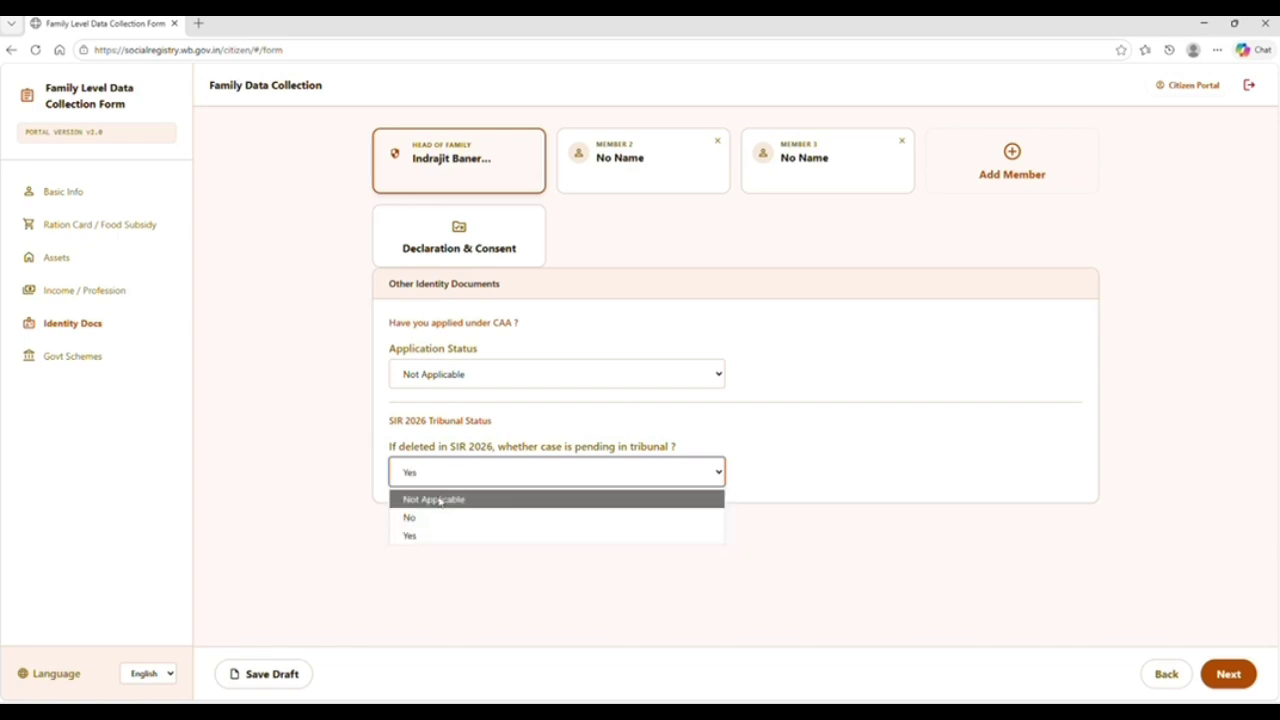
left_click(438, 500)
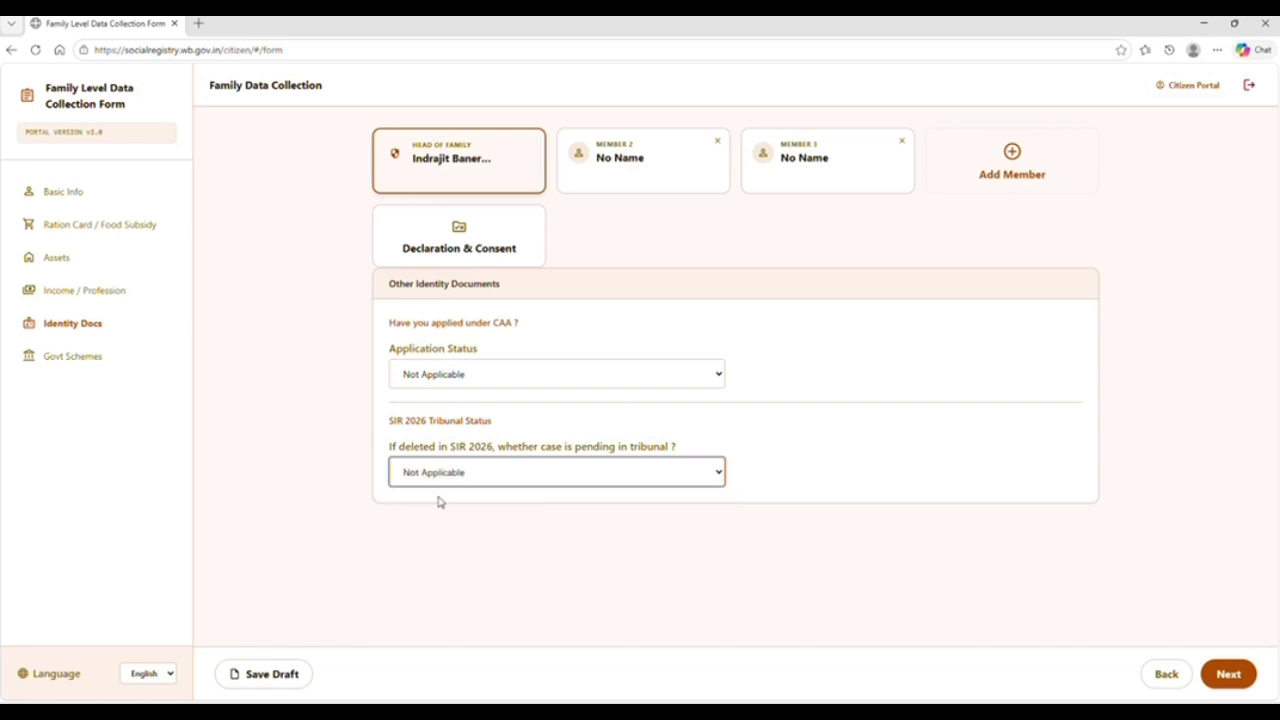
left_click(1225, 678)
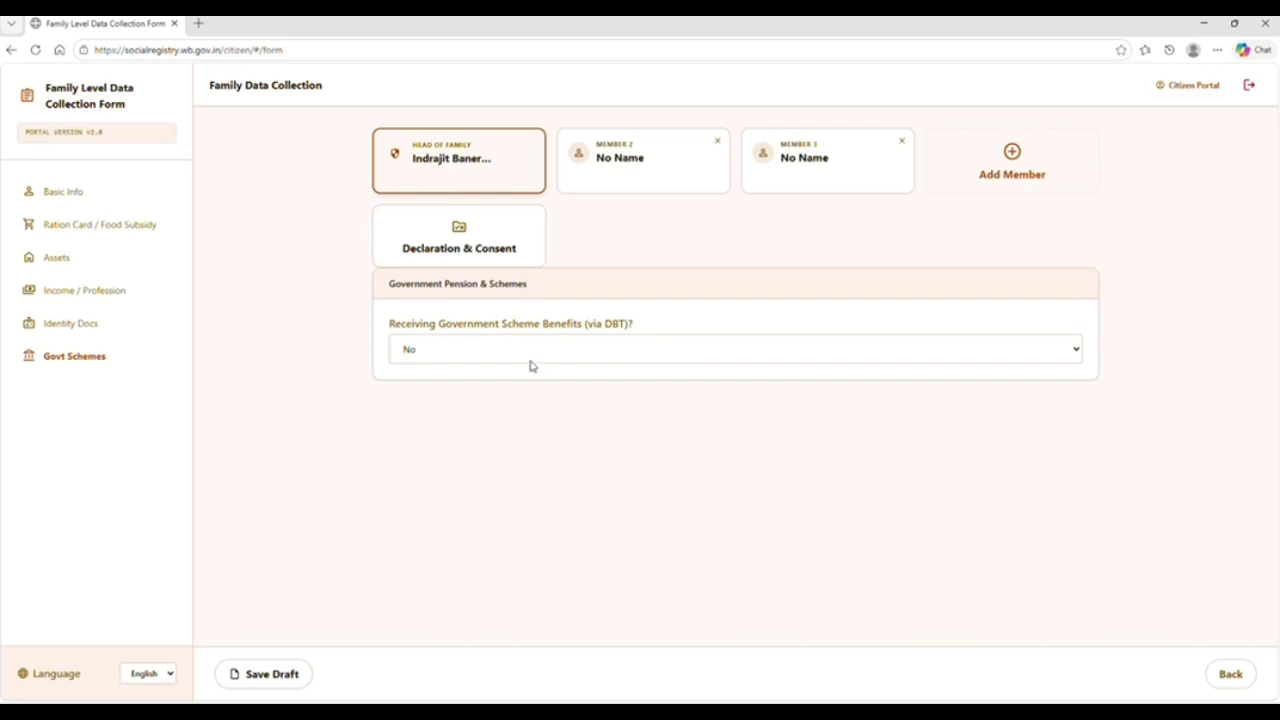
Answer Yes to DBT benefits and pick YUVASREE as Scheme 1 by typing 'yuv'
left_click(481, 358)
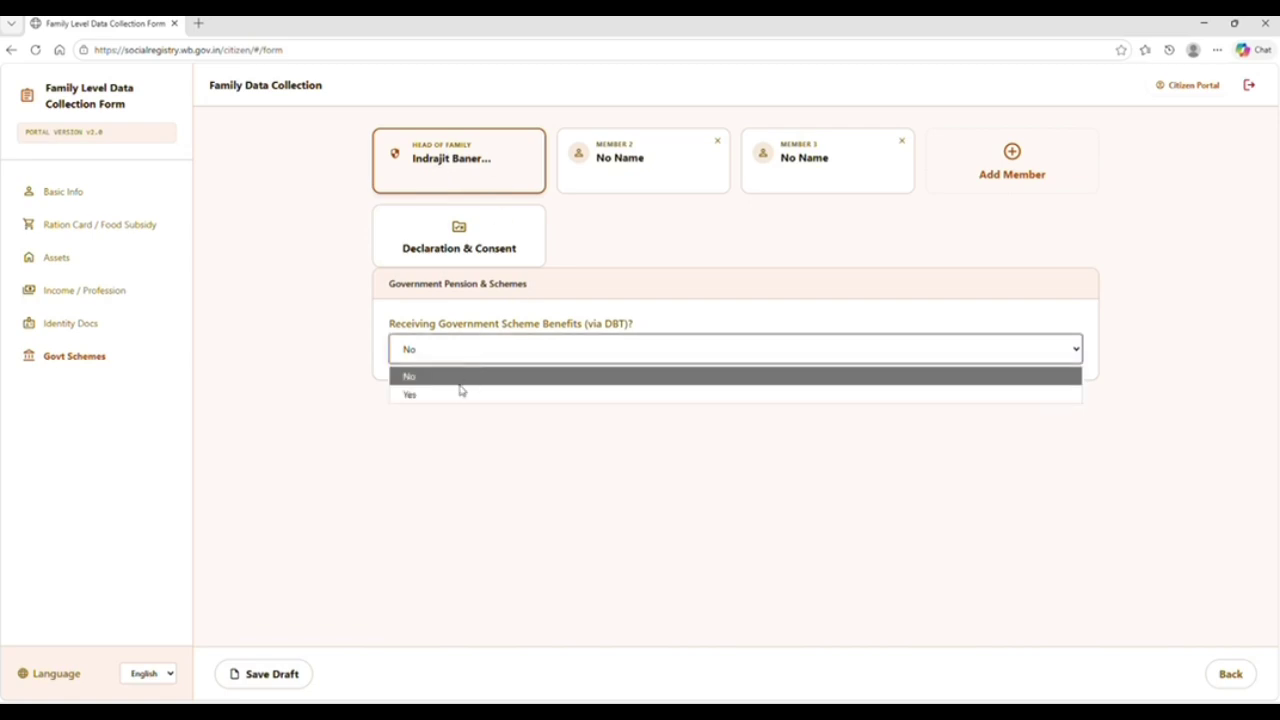
left_click(452, 397)
left_click(445, 442)
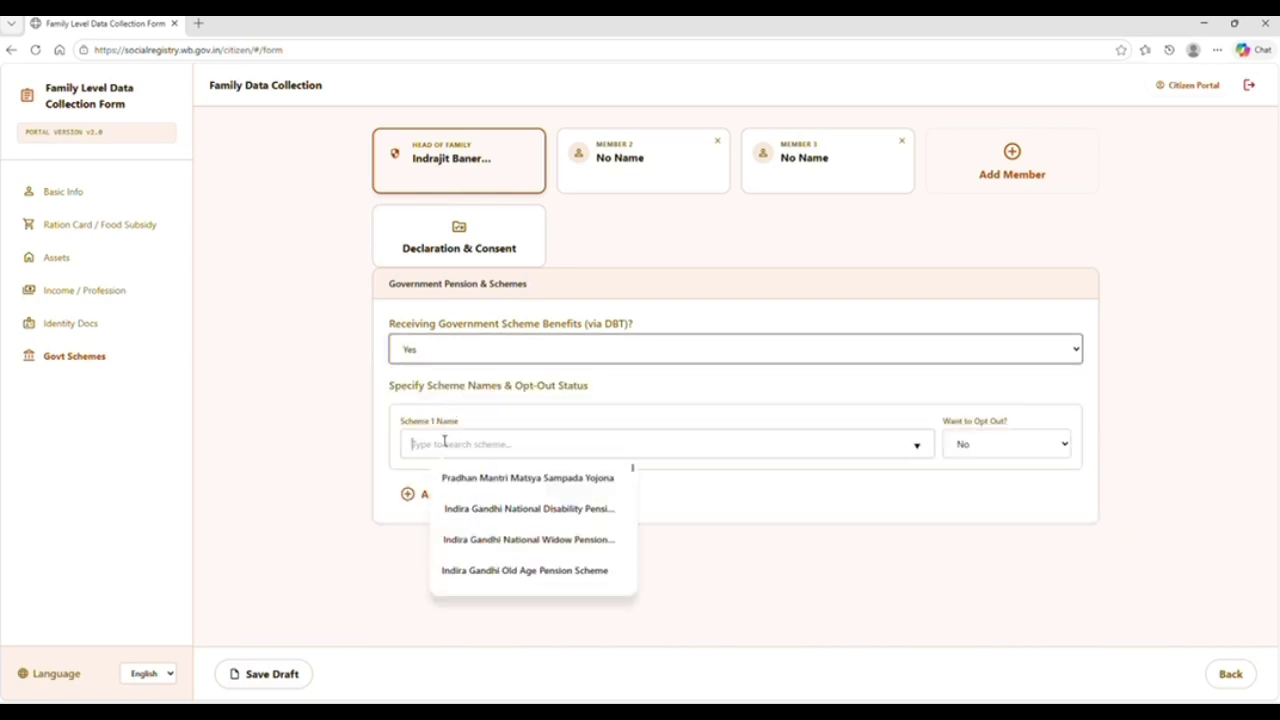
type("y")
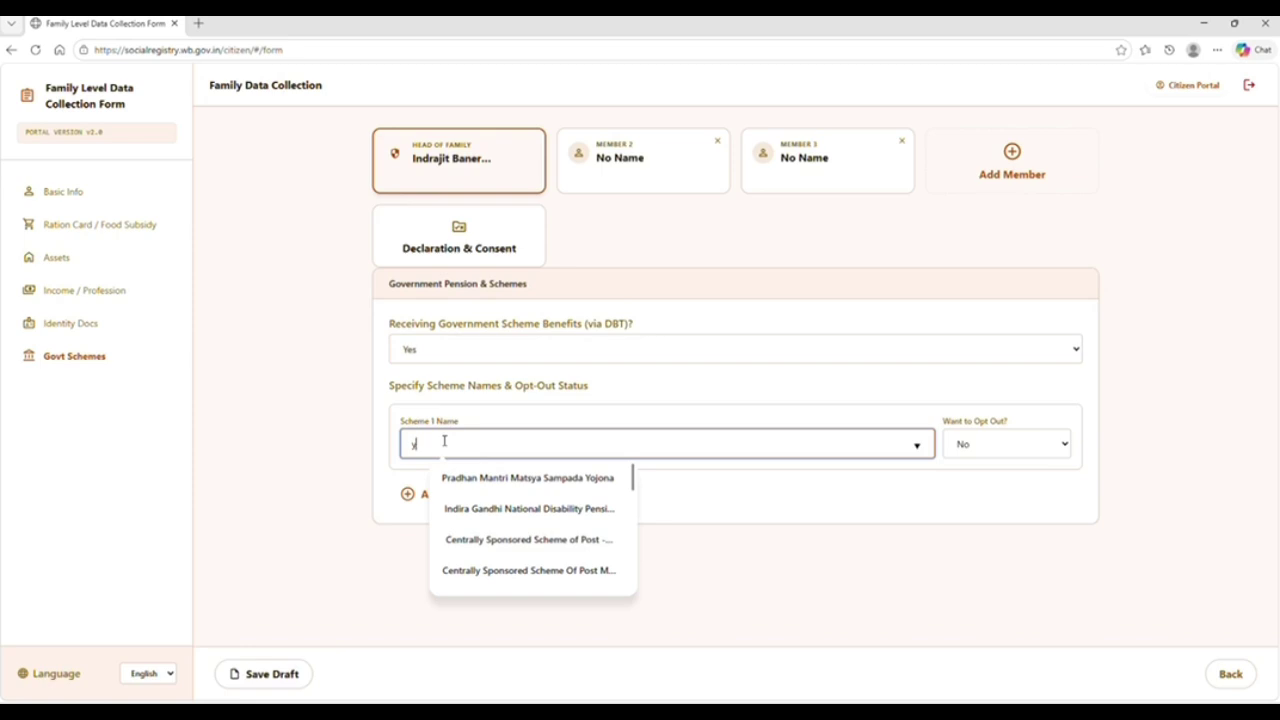
type("uv")
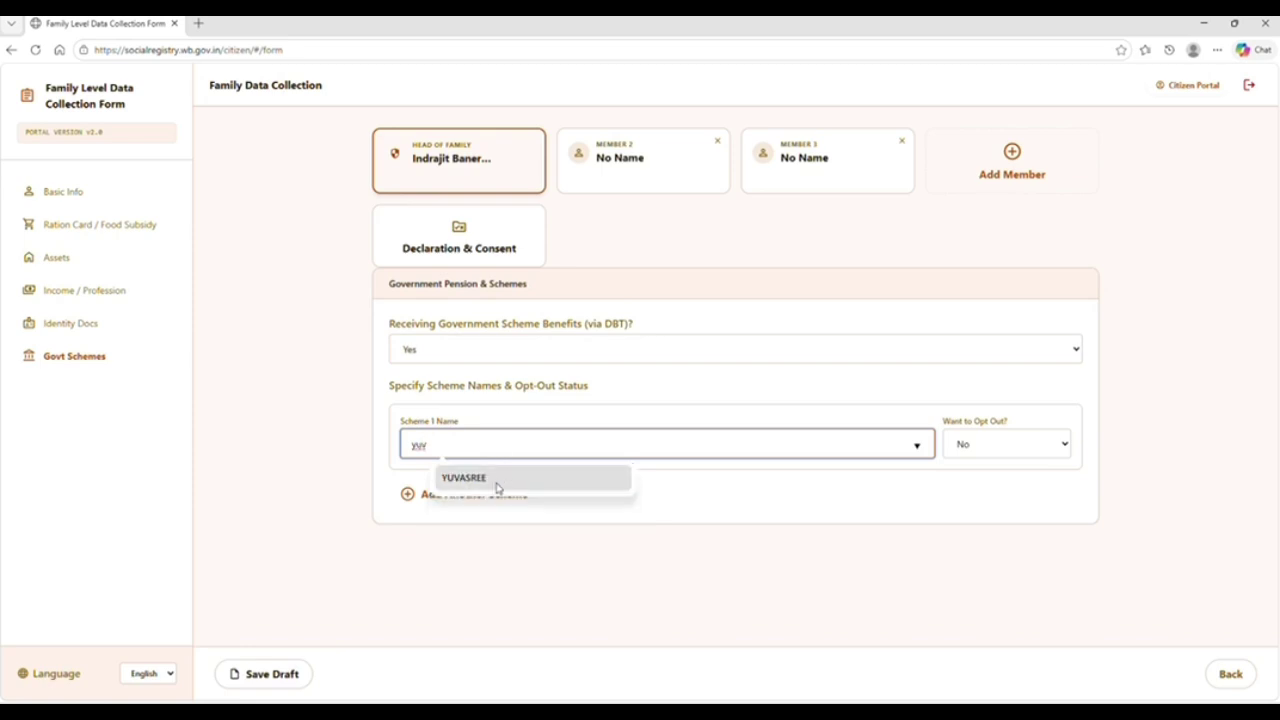
left_click(497, 482)
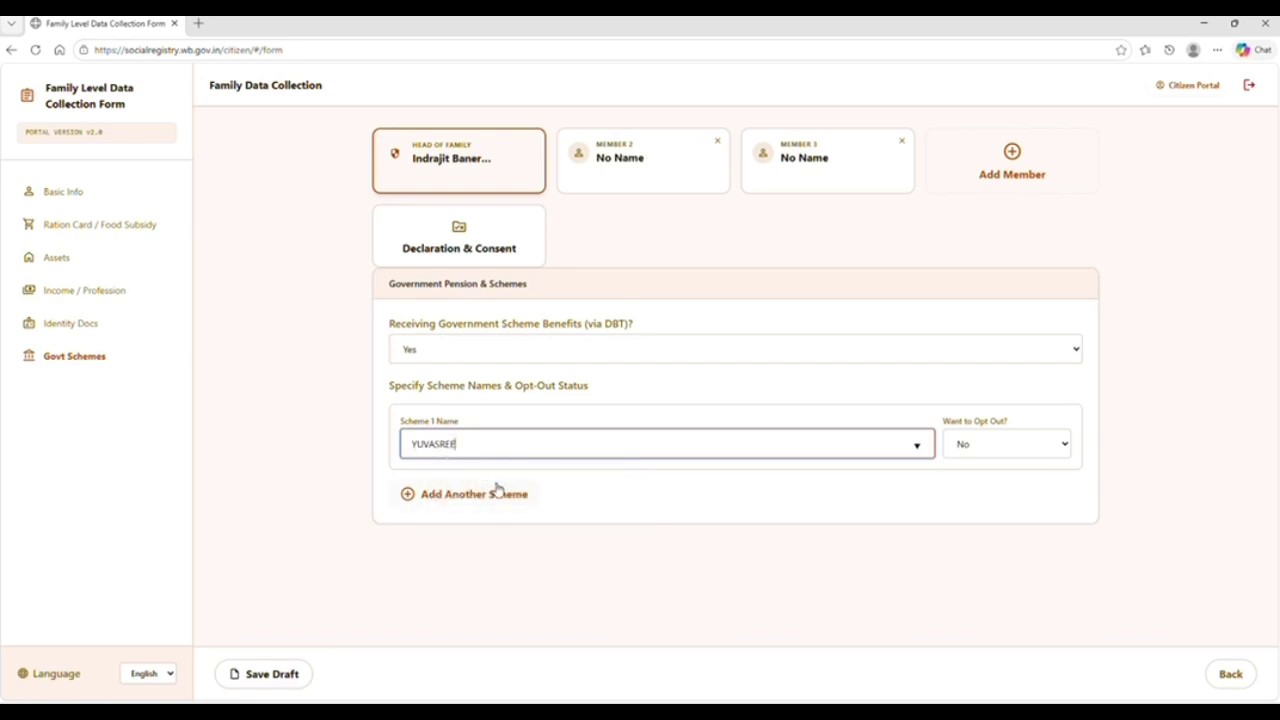
Keep opting out of YUVASREE set to No
left_click(1003, 447)
left_click(965, 489)
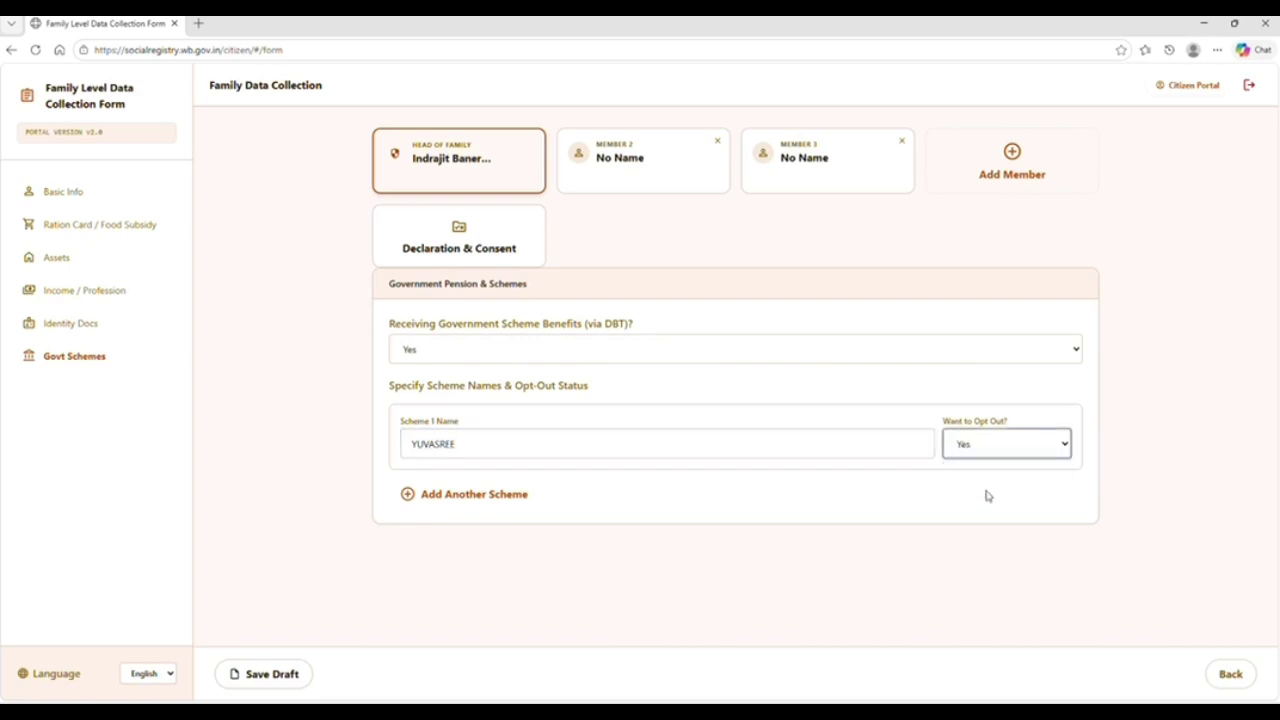
left_click(992, 453)
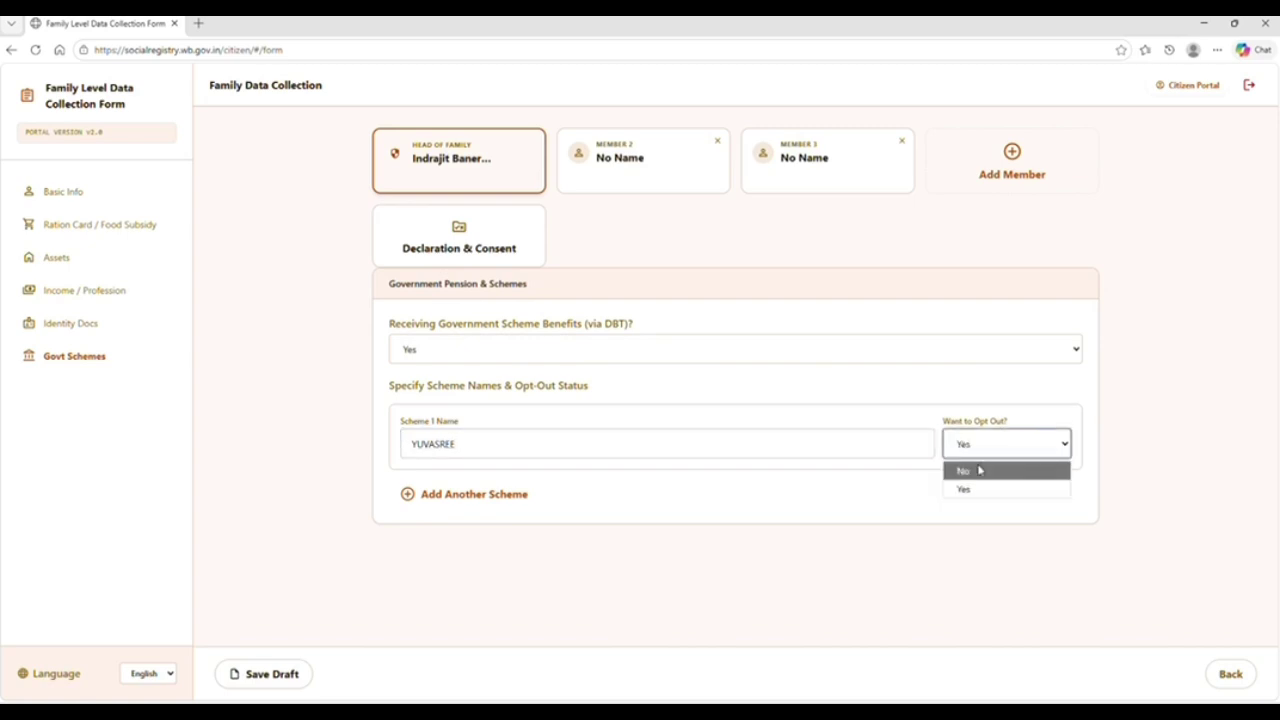
left_click(976, 471)
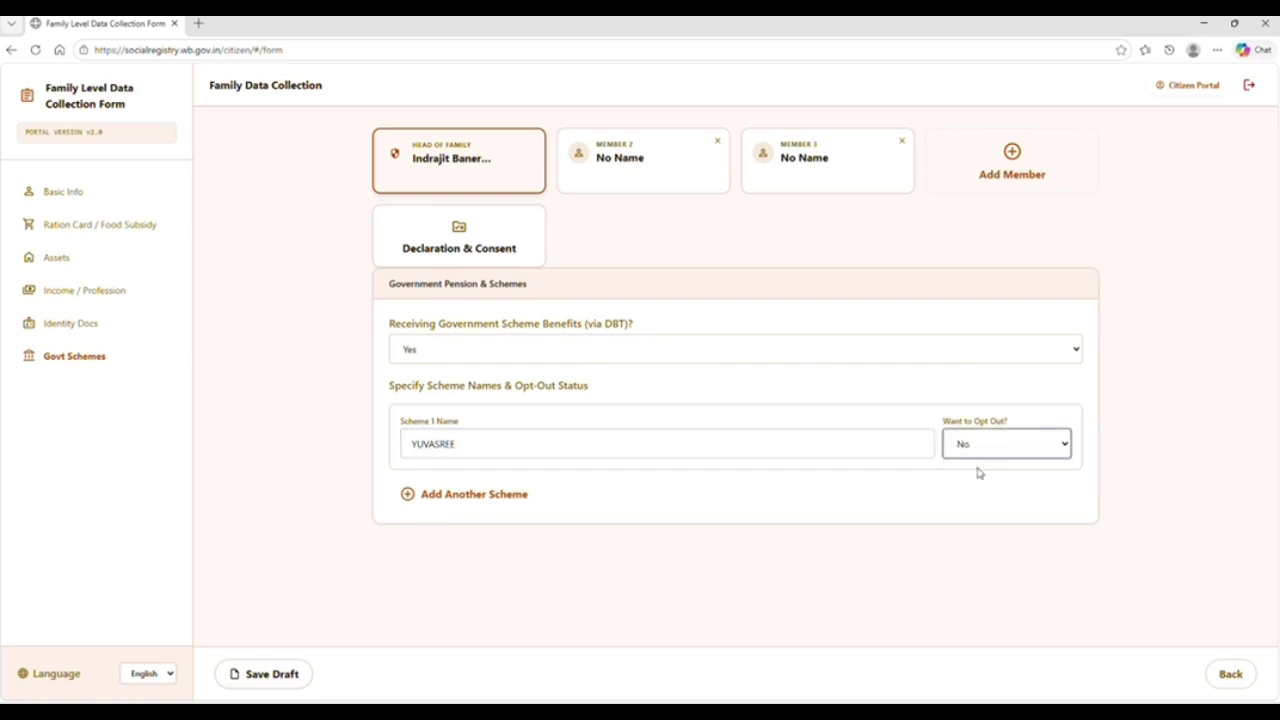
Add a second scheme row, then remove it while still empty
left_click(411, 494)
left_click(467, 518)
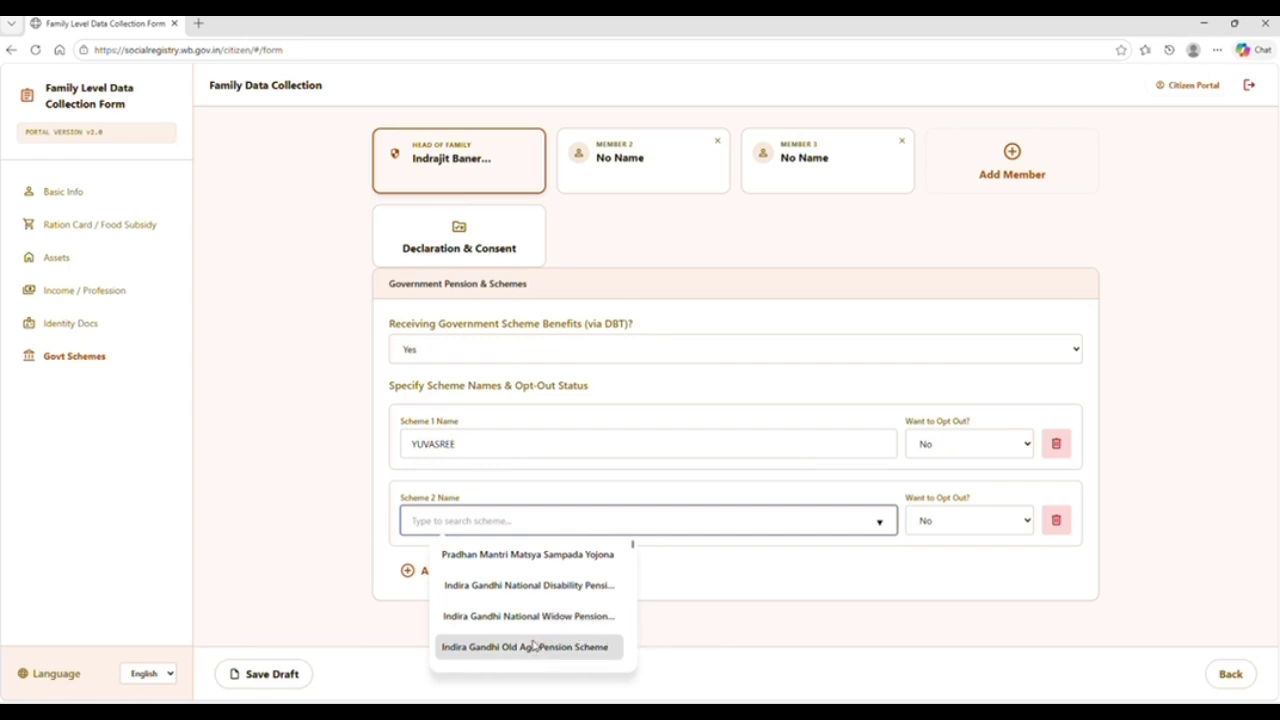
left_click(926, 566)
left_click(1056, 521)
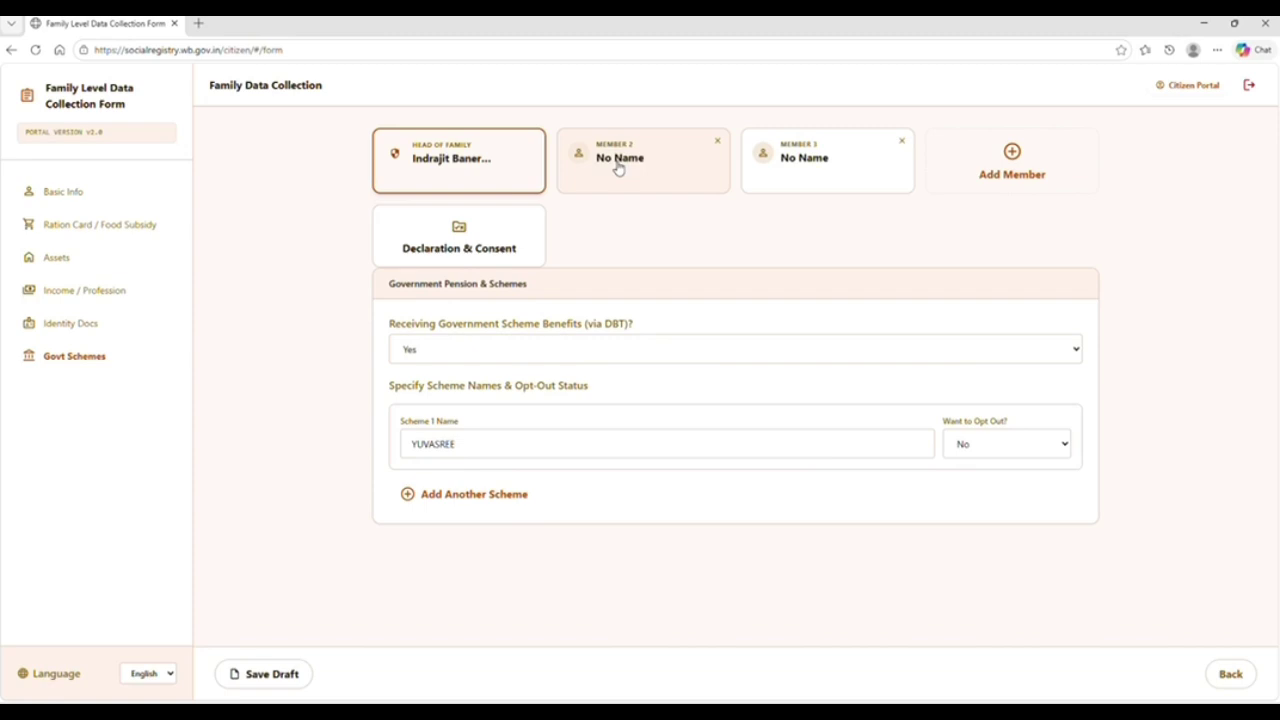
Open Member 2's form and fill in the basic info, category and contact number
left_click(500, 230)
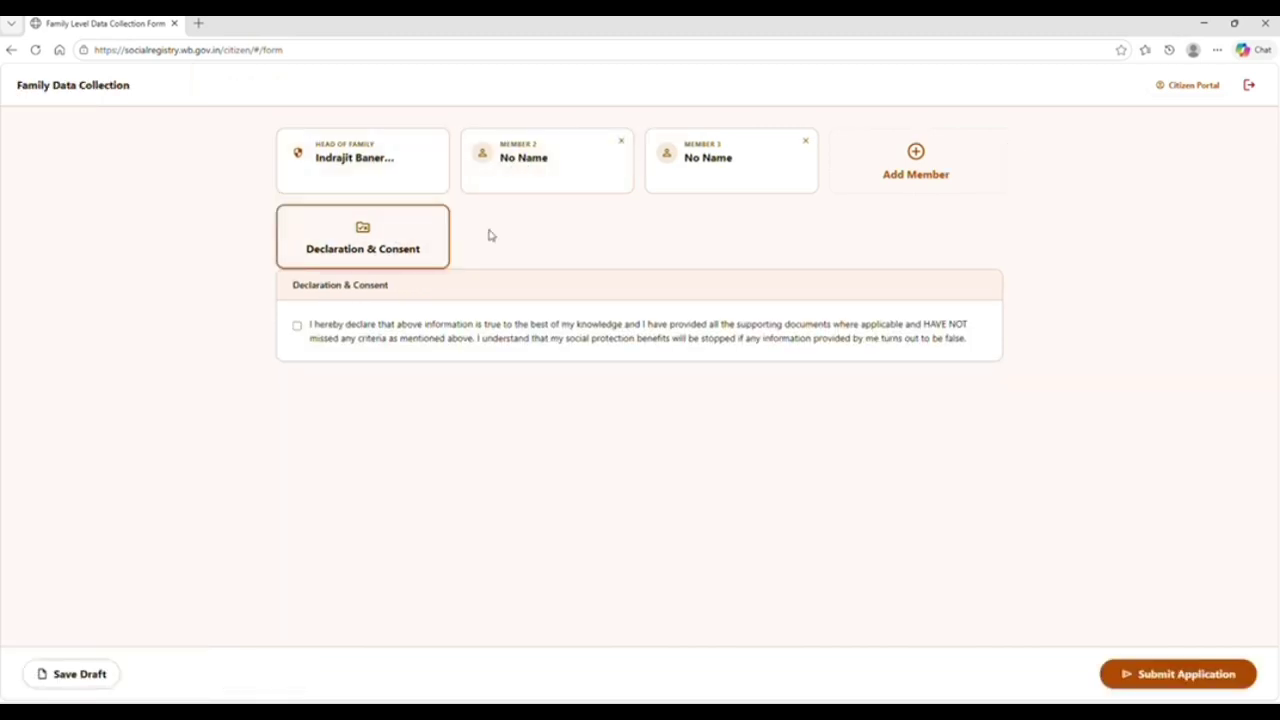
left_click(551, 168)
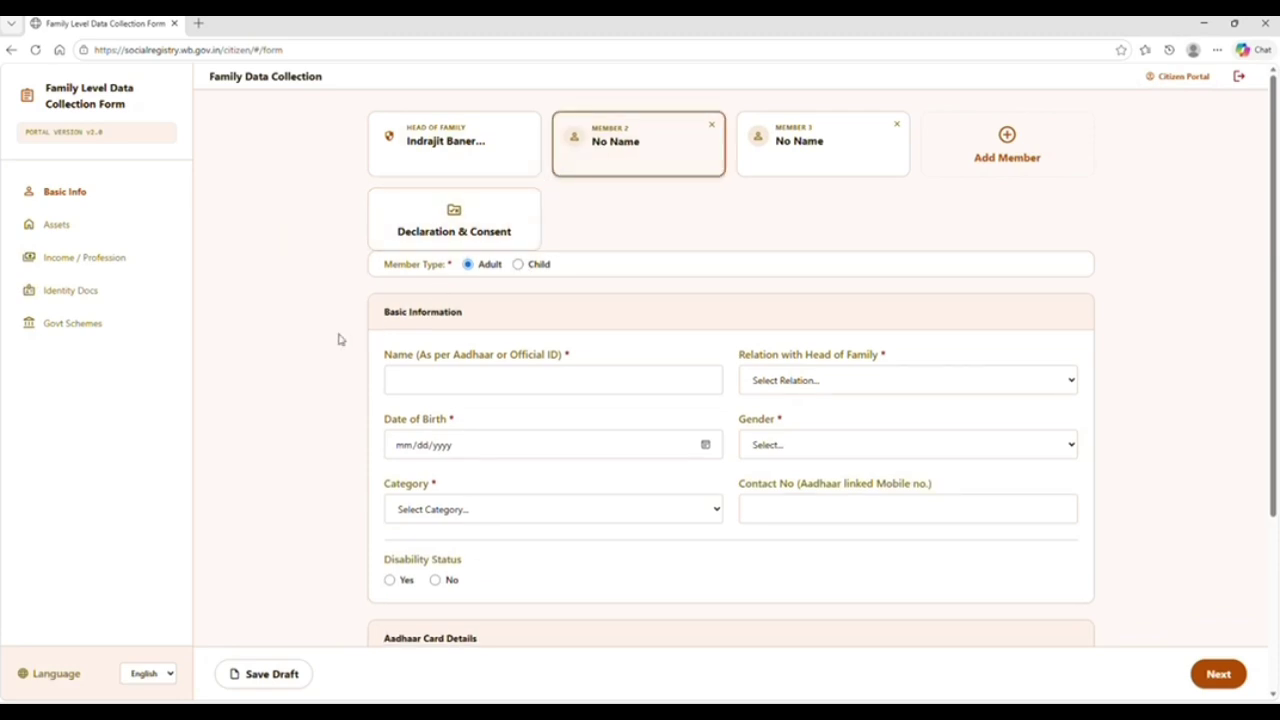
scroll(313, 349, "down", 1)
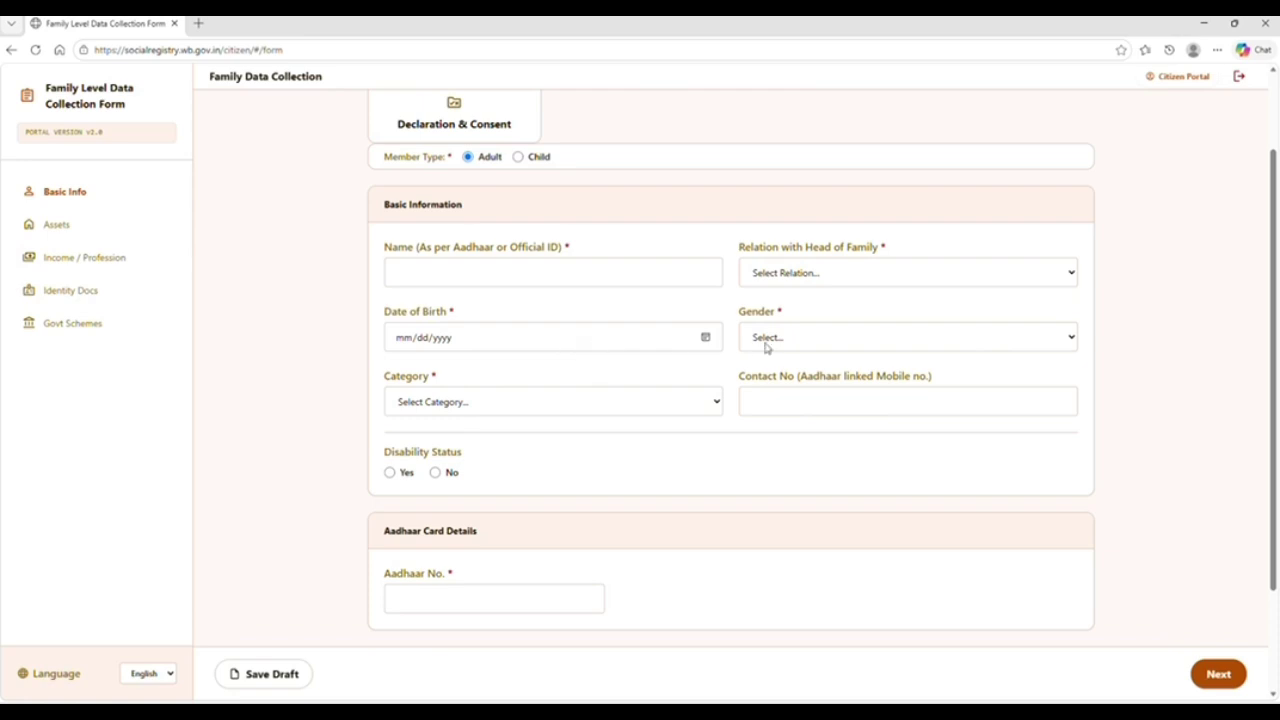
left_click(541, 407)
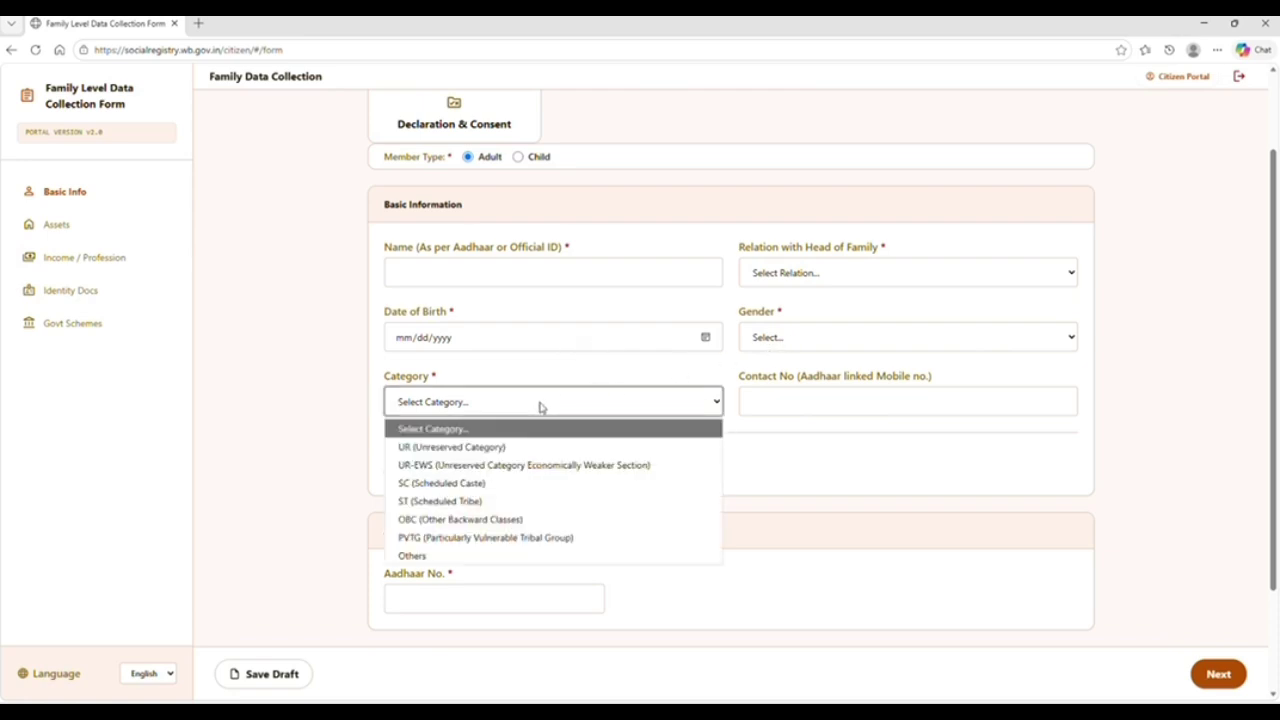
left_click(763, 397)
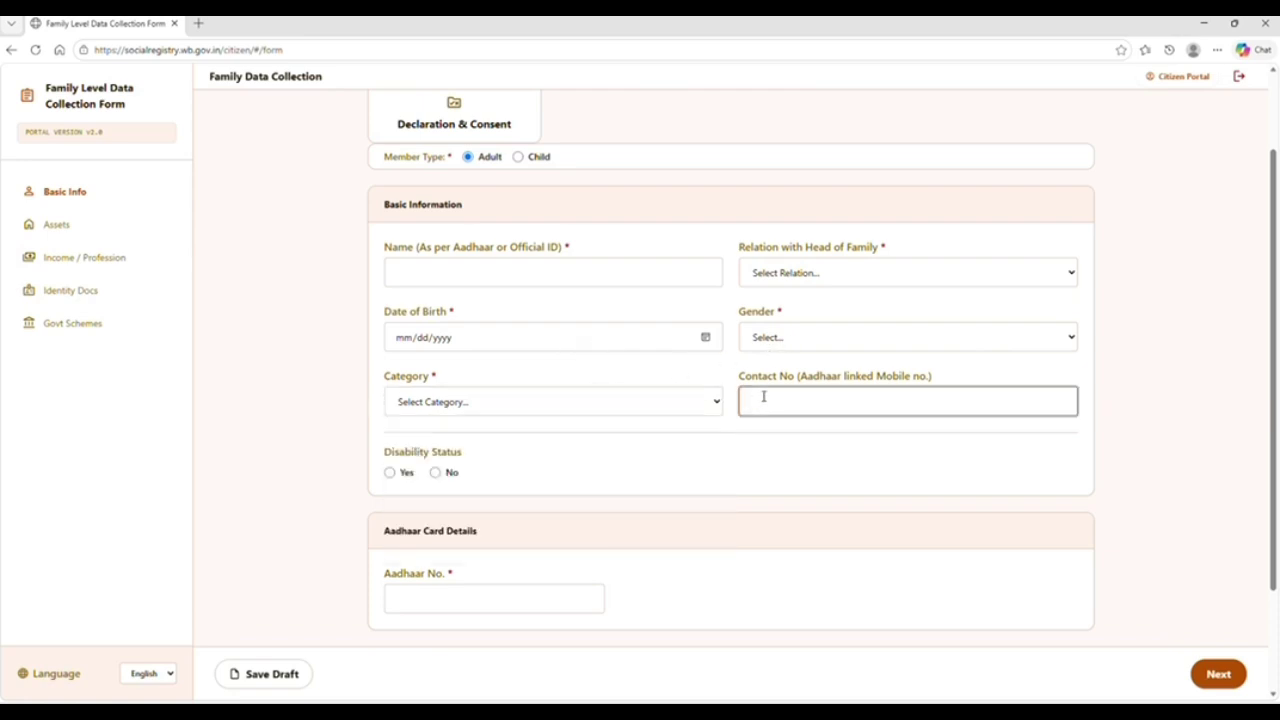
left_click(308, 497)
Enter Member 2's Aadhaar and EPIC numbers and continue to Assets
scroll(308, 497, "down", 2)
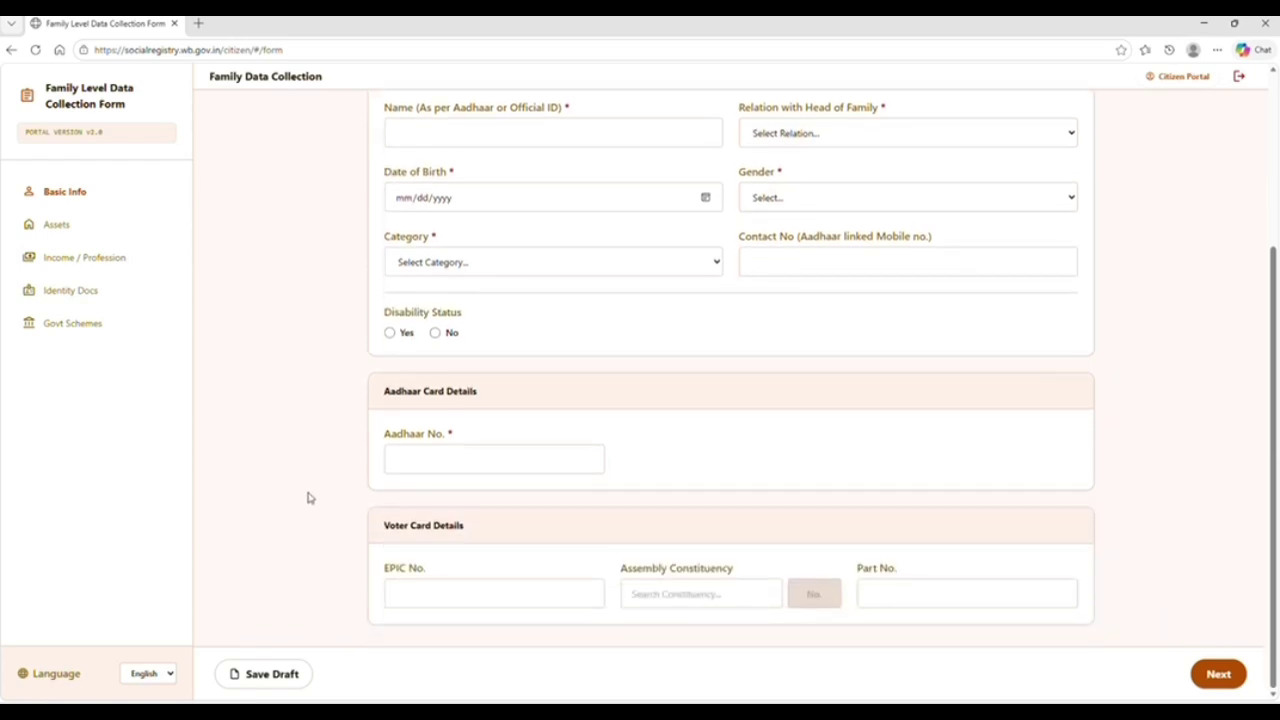
left_click(495, 467)
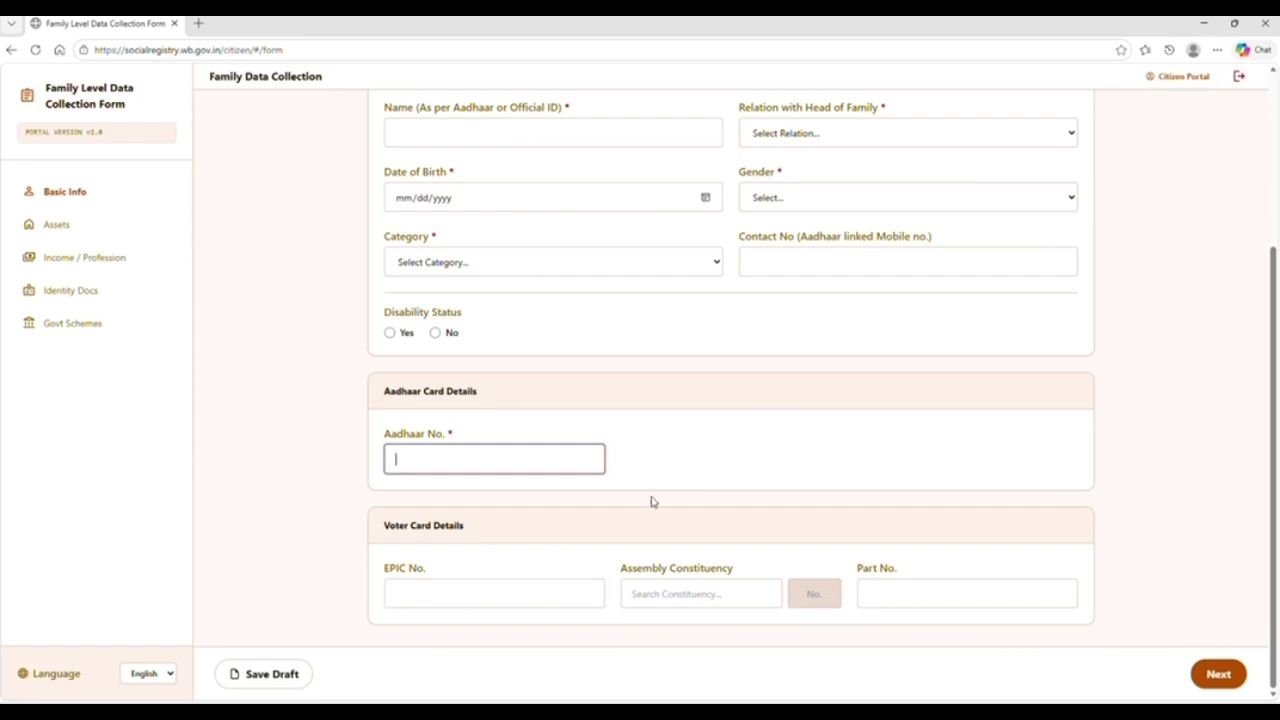
left_click(489, 599)
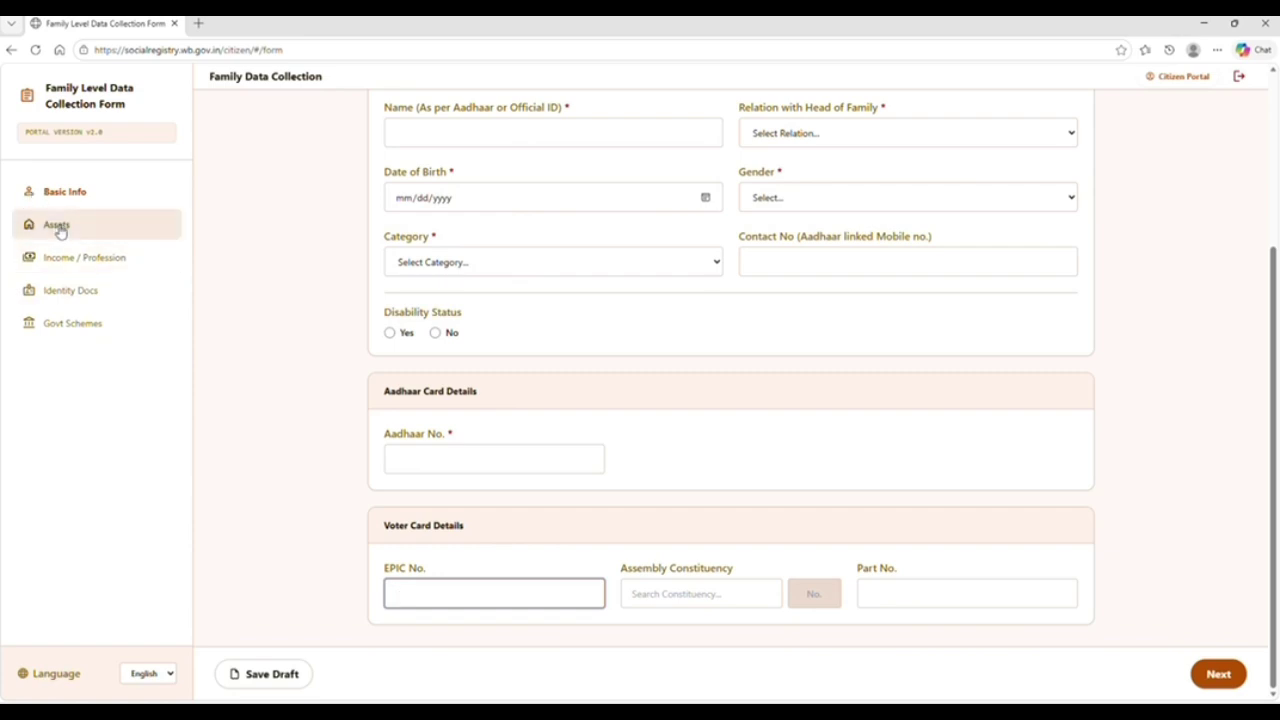
left_click(297, 368)
scroll(297, 368, "up", 3)
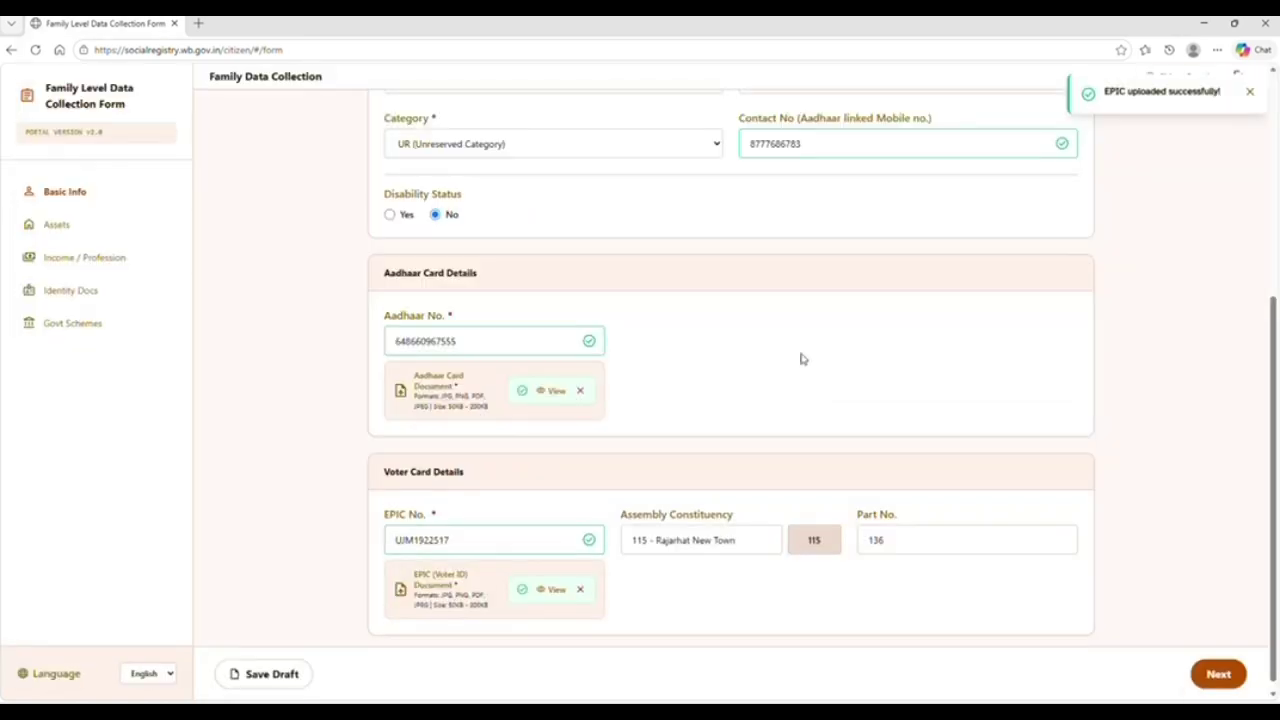
left_click(1228, 676)
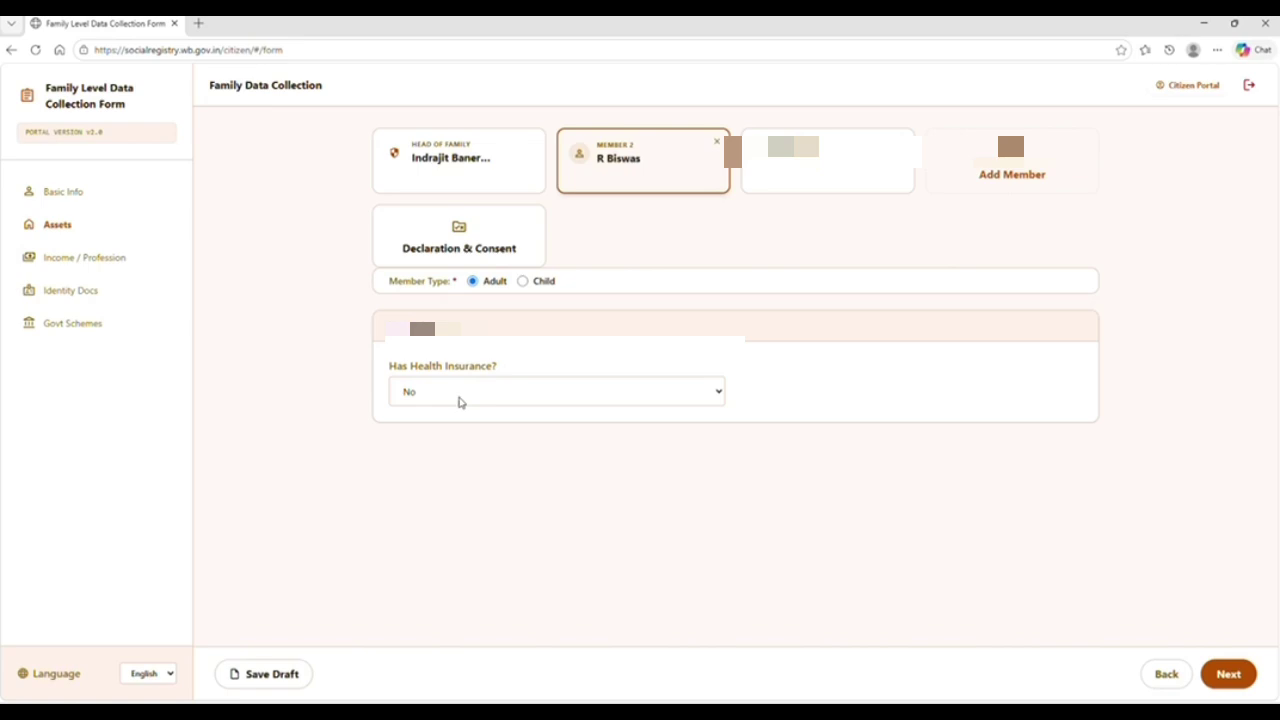
Set Member 2's health insurance back to No after trying Government Swasthya Sathi, then continue
left_click(460, 402)
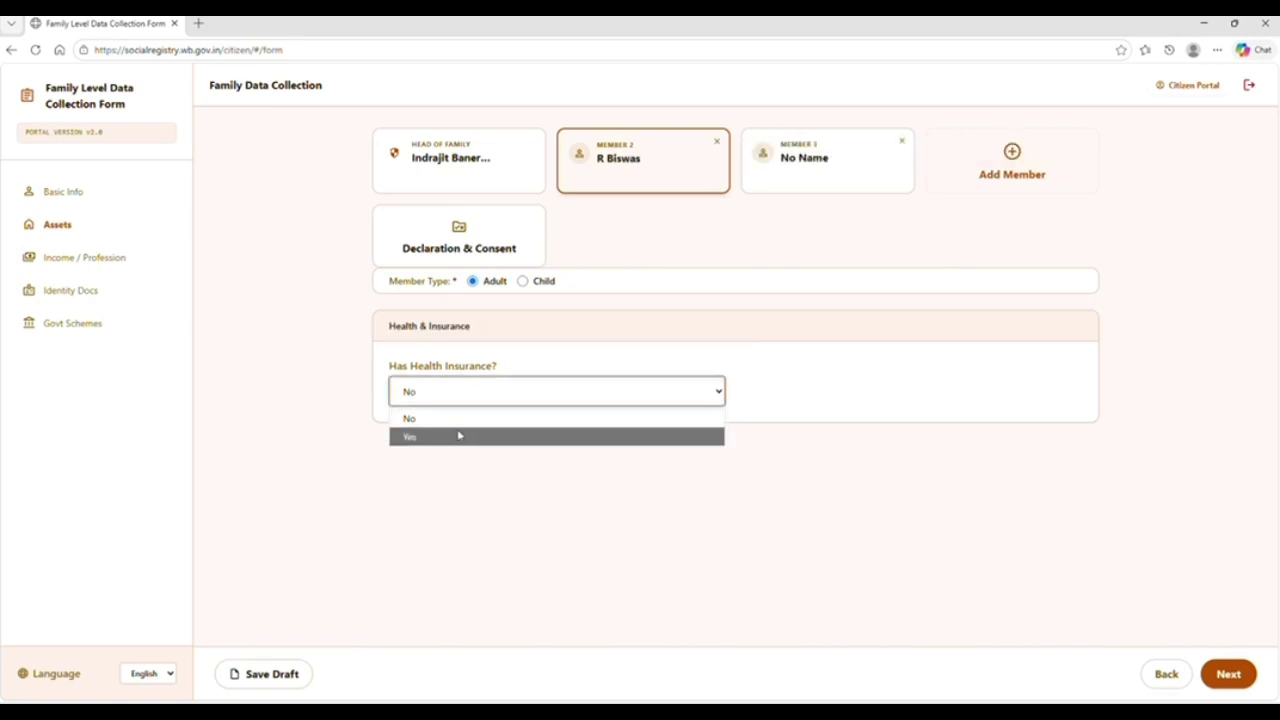
left_click(454, 438)
left_click(763, 388)
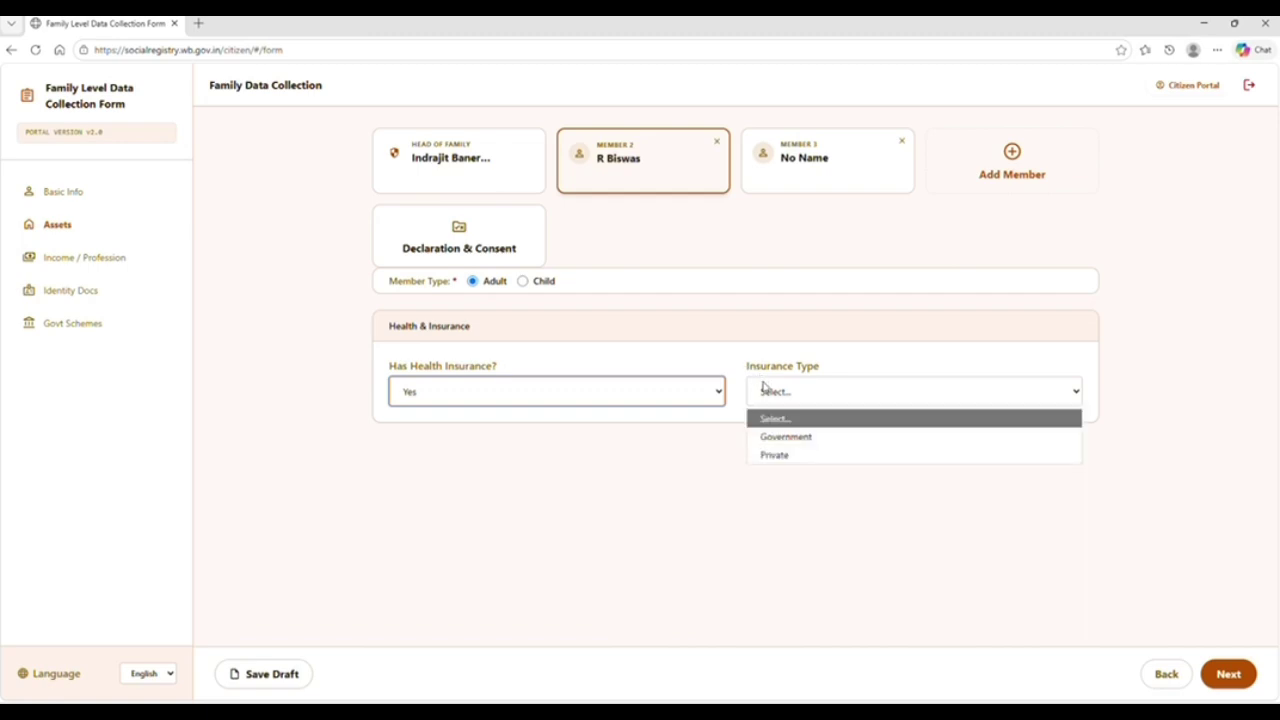
left_click(792, 446)
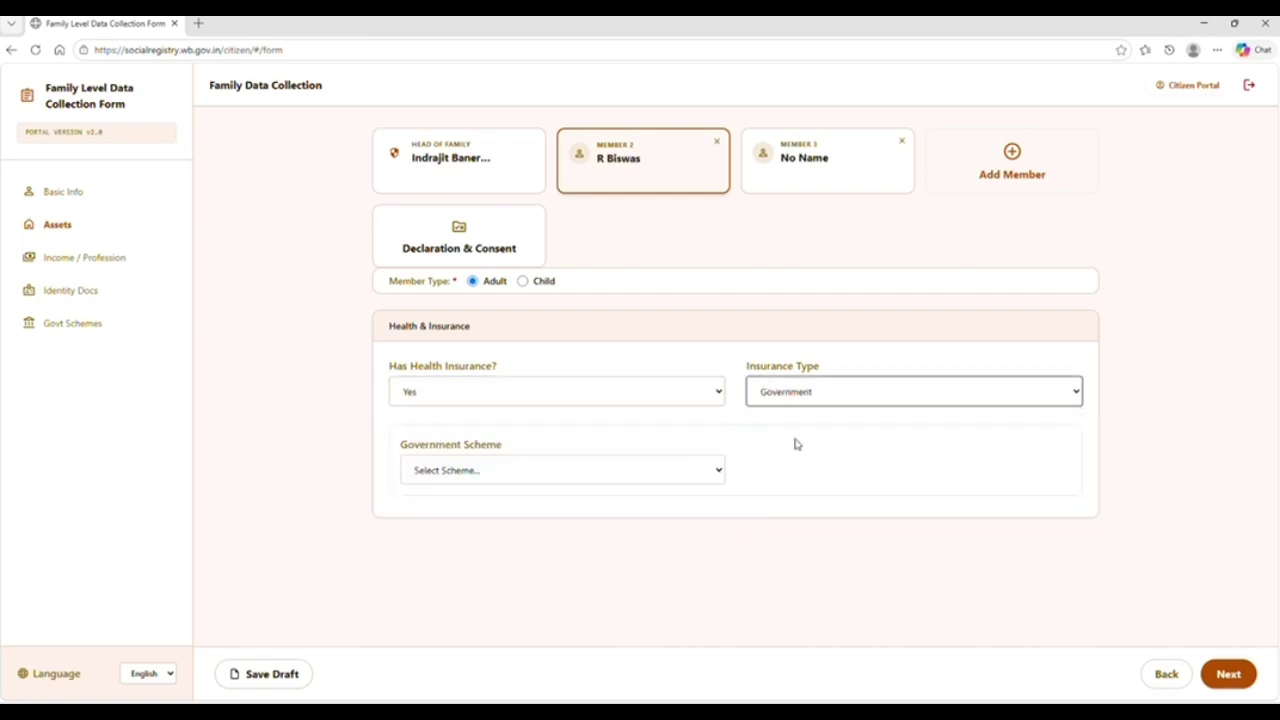
left_click(506, 472)
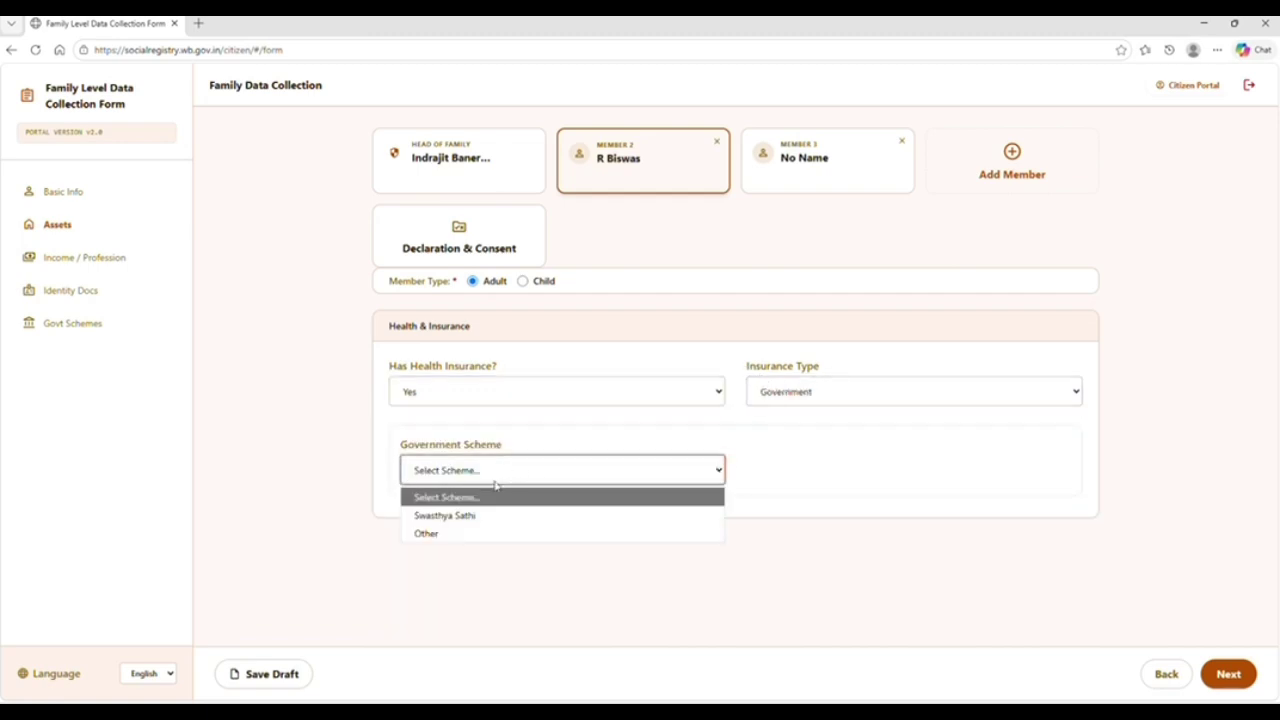
left_click(465, 516)
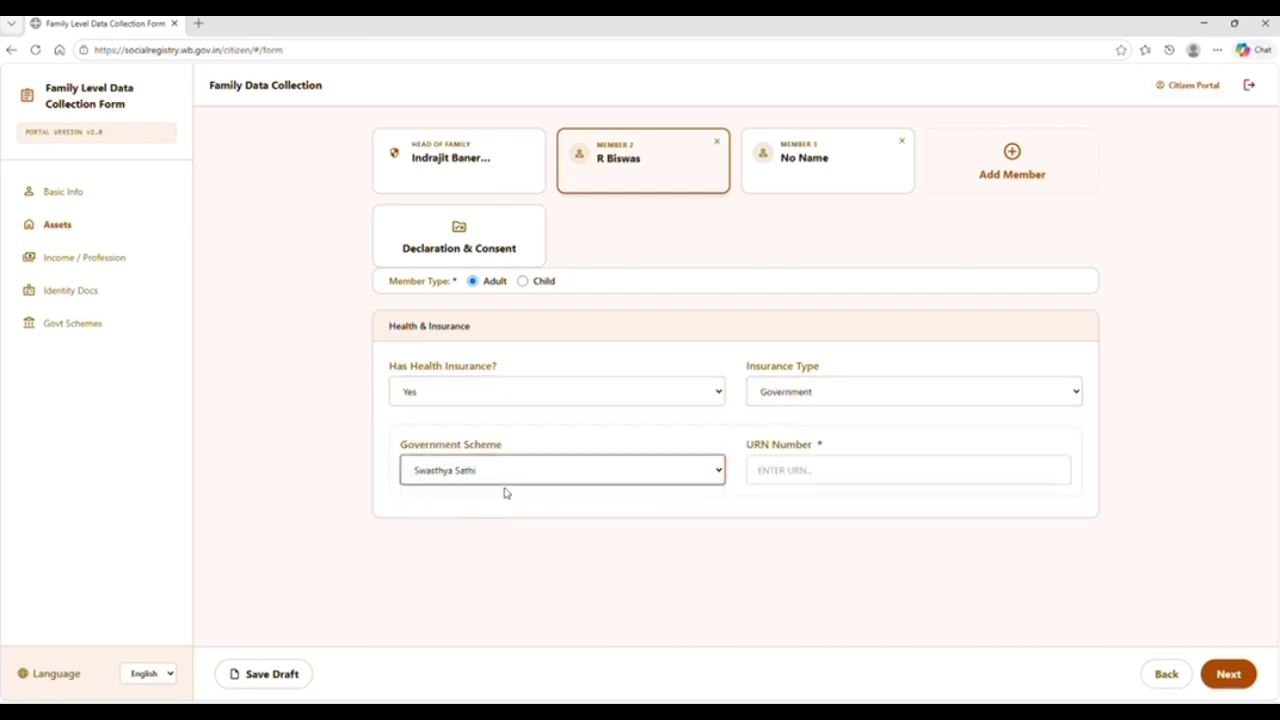
left_click(758, 466)
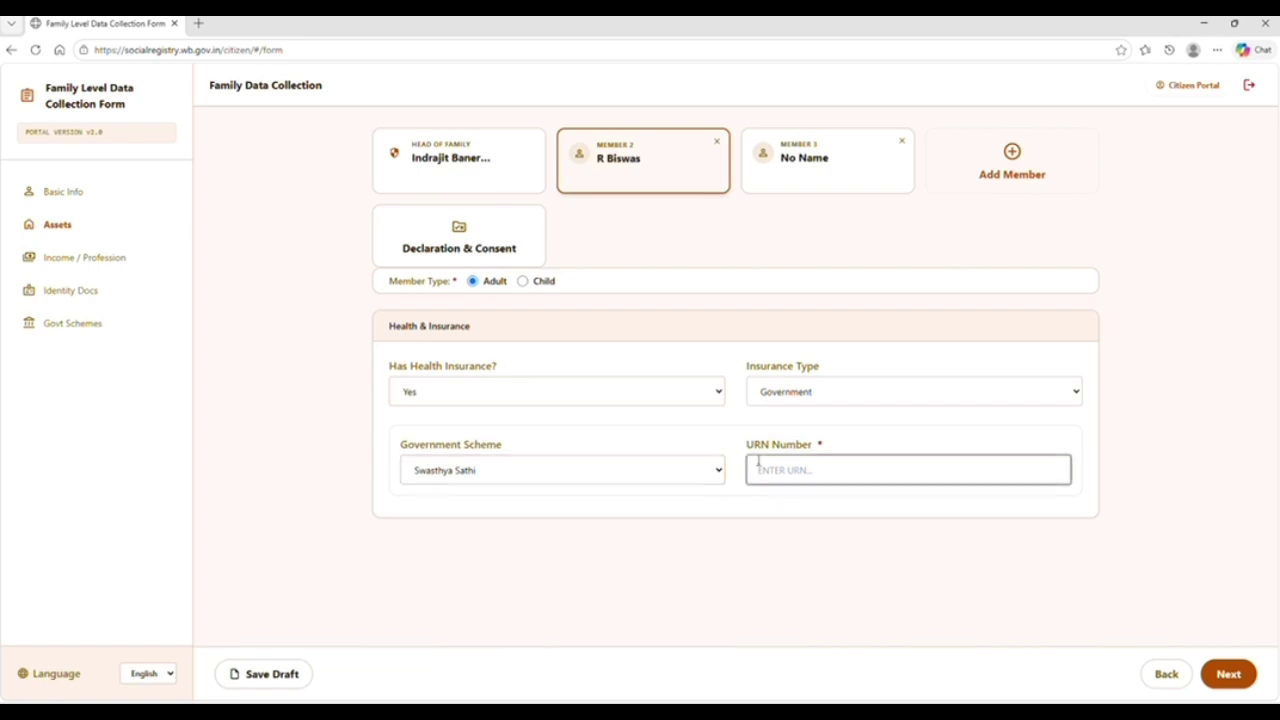
left_click(575, 394)
left_click(518, 420)
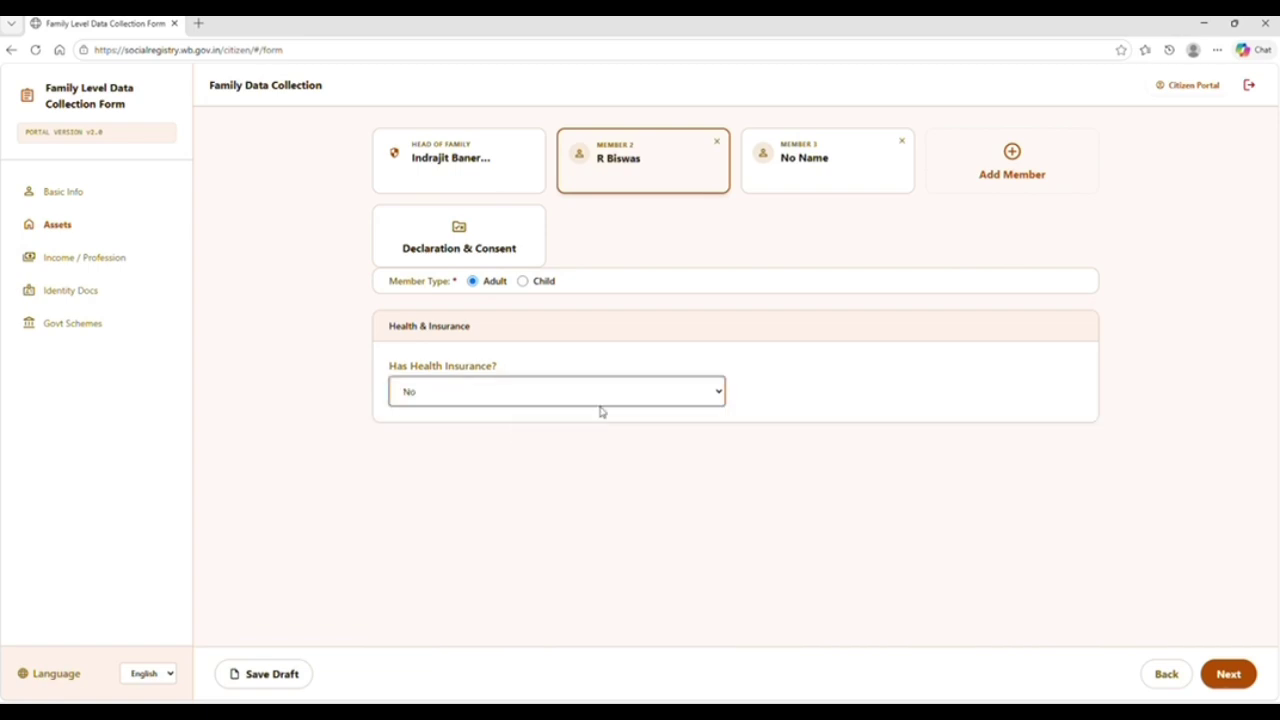
left_click(1238, 680)
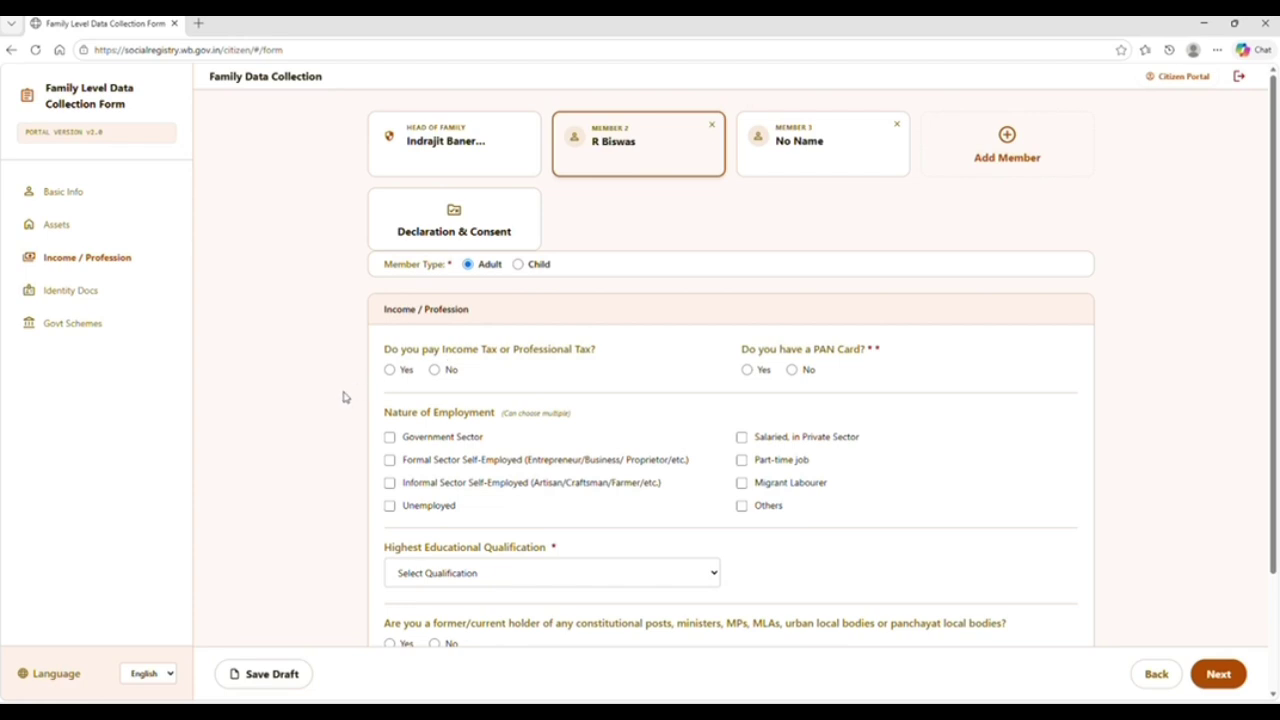
Mark Member 2 as having a PAN card and as Unemployed
scroll(339, 400, "down", 1)
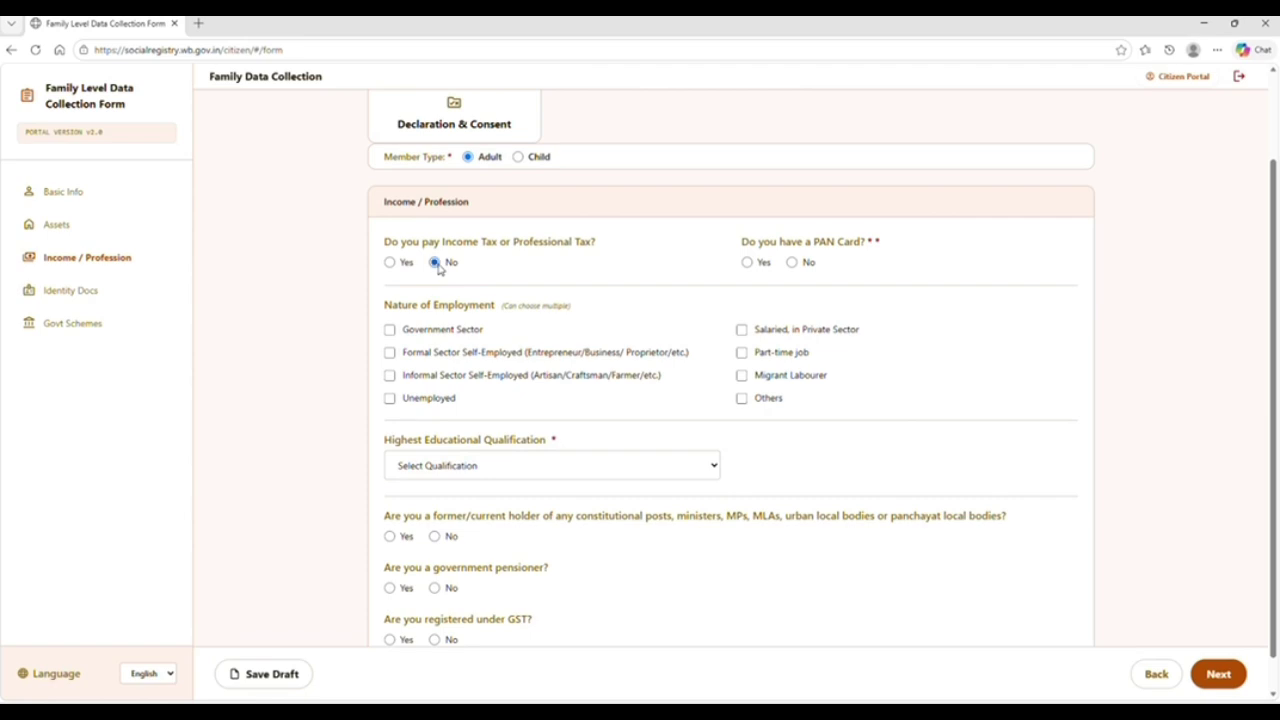
left_click(747, 263)
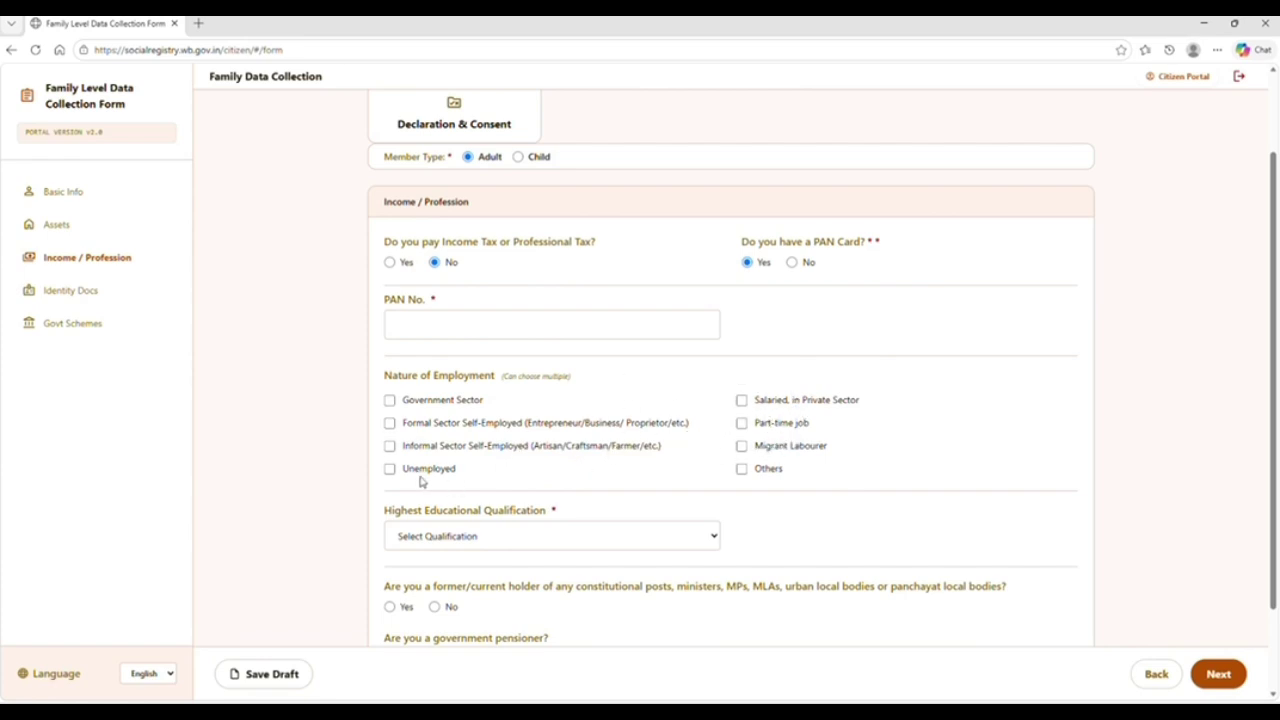
left_click(390, 470)
Answer No to constitutional posts and GST registration, then go to Identity Docs
scroll(311, 481, "down", 2)
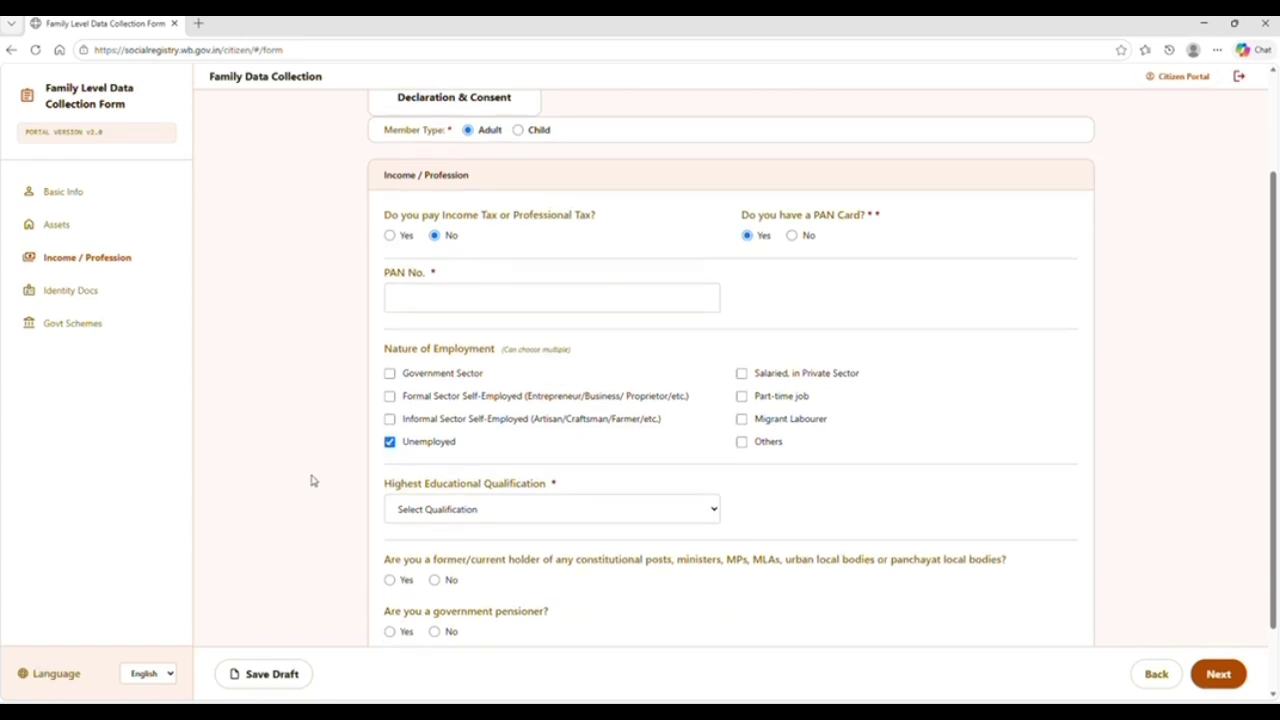
left_click(510, 425)
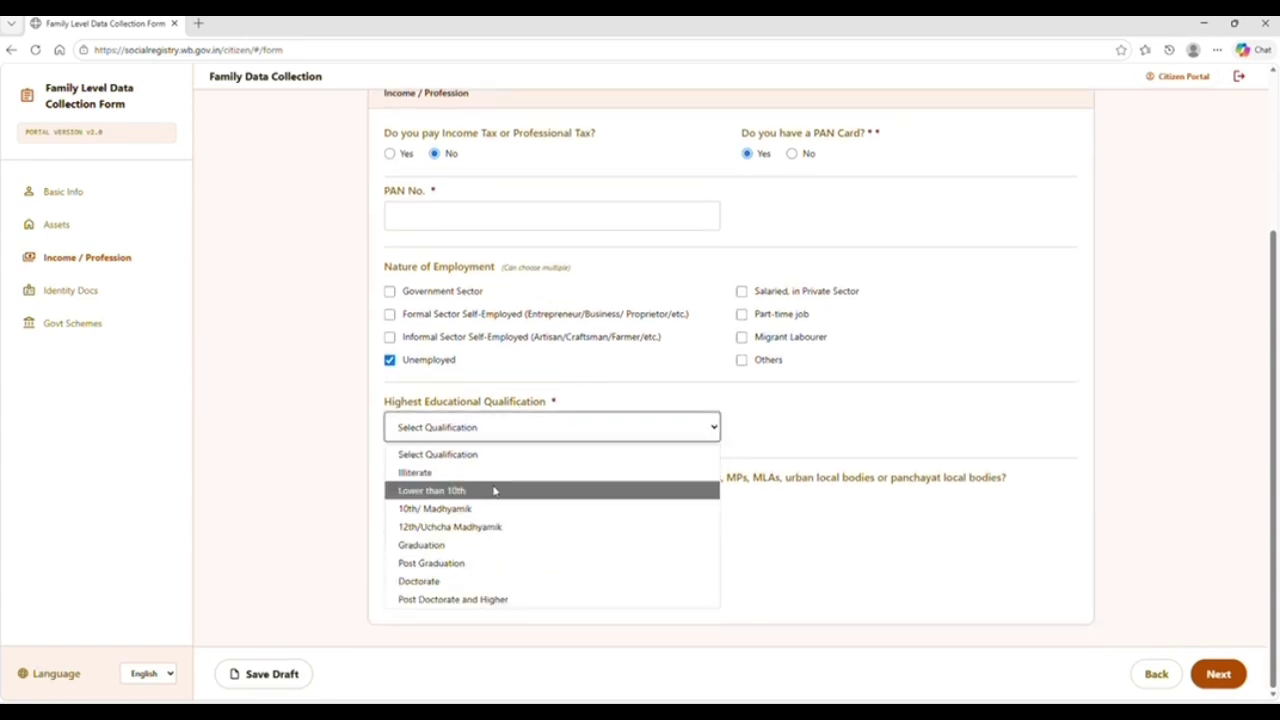
left_click(300, 481)
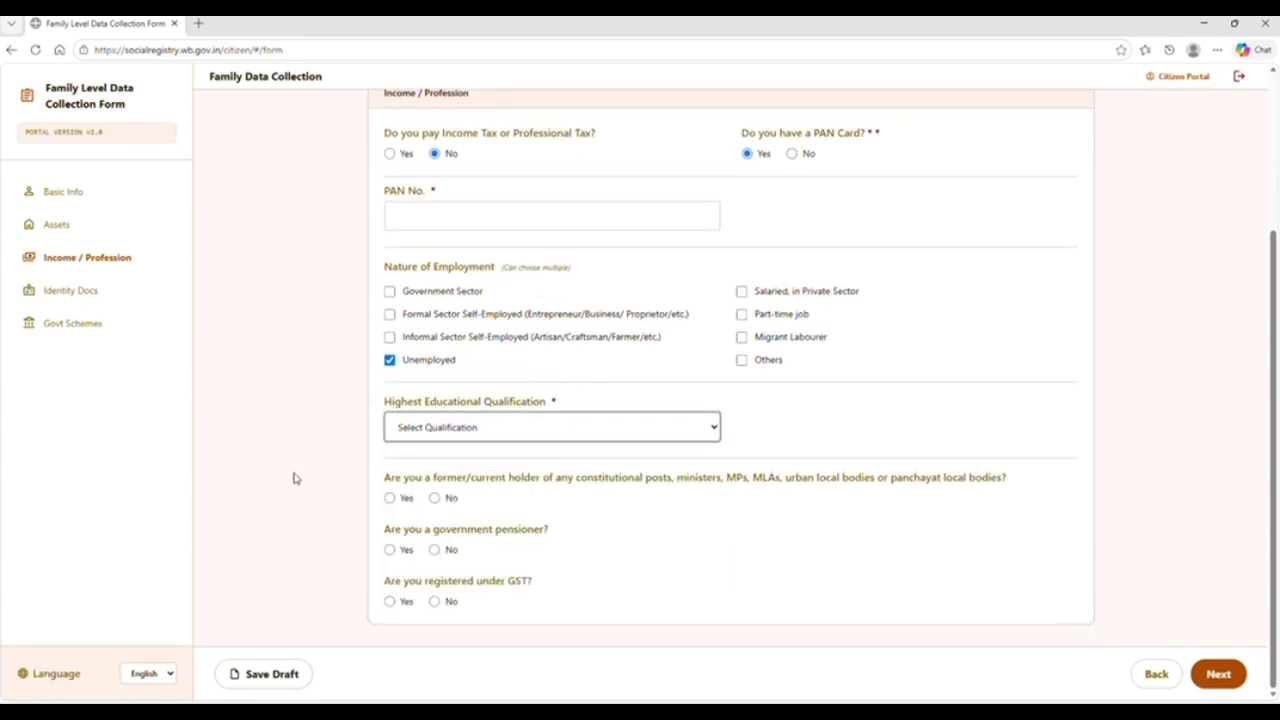
left_click(434, 497)
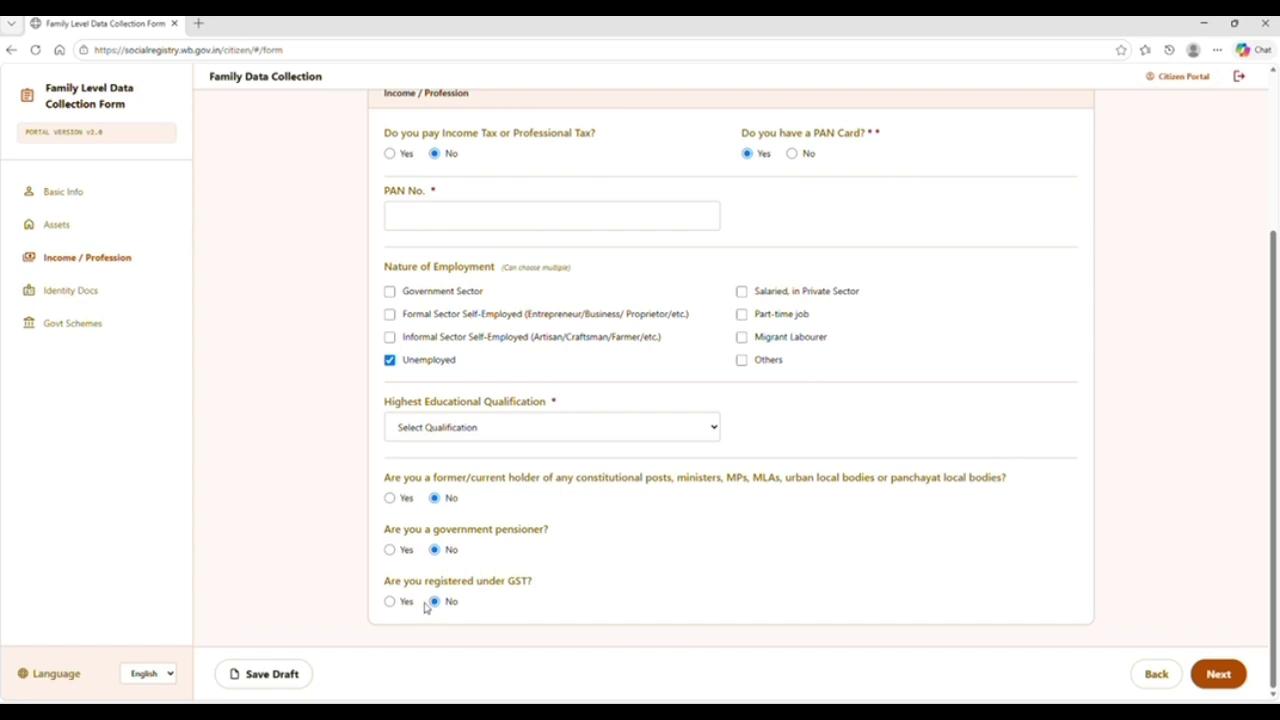
left_click(393, 602)
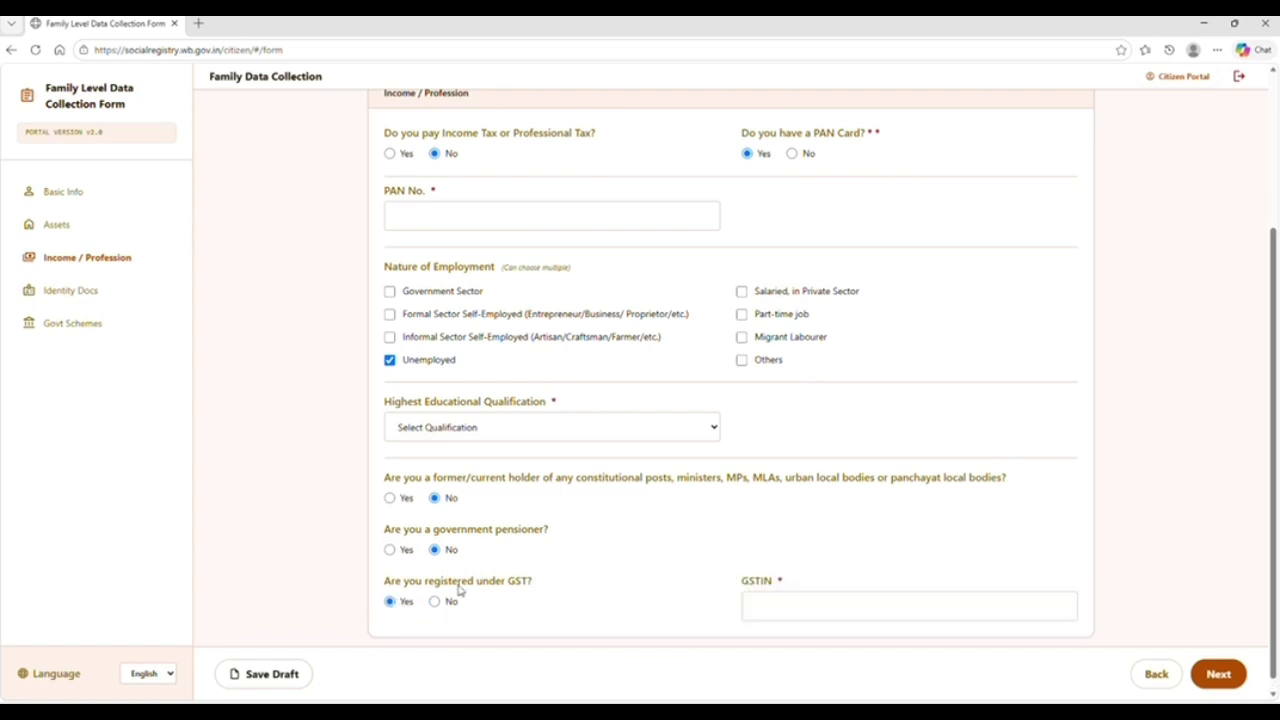
left_click(435, 602)
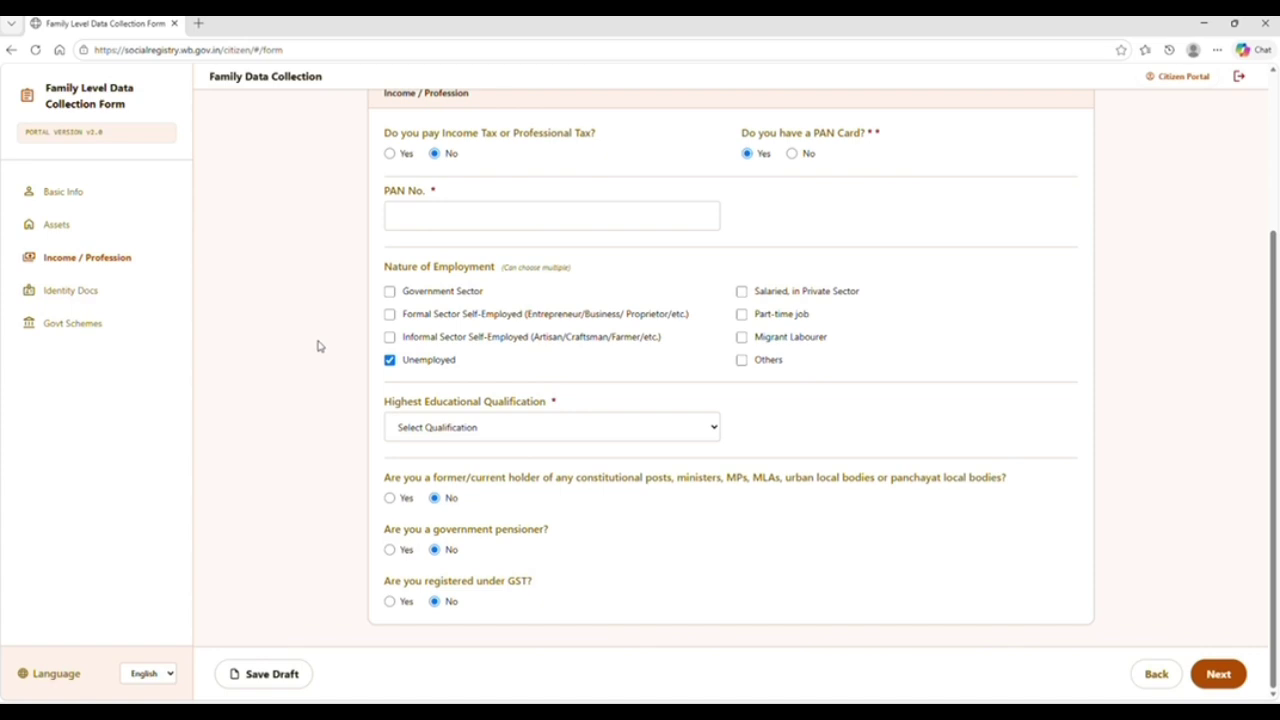
scroll(318, 345, "up", 3)
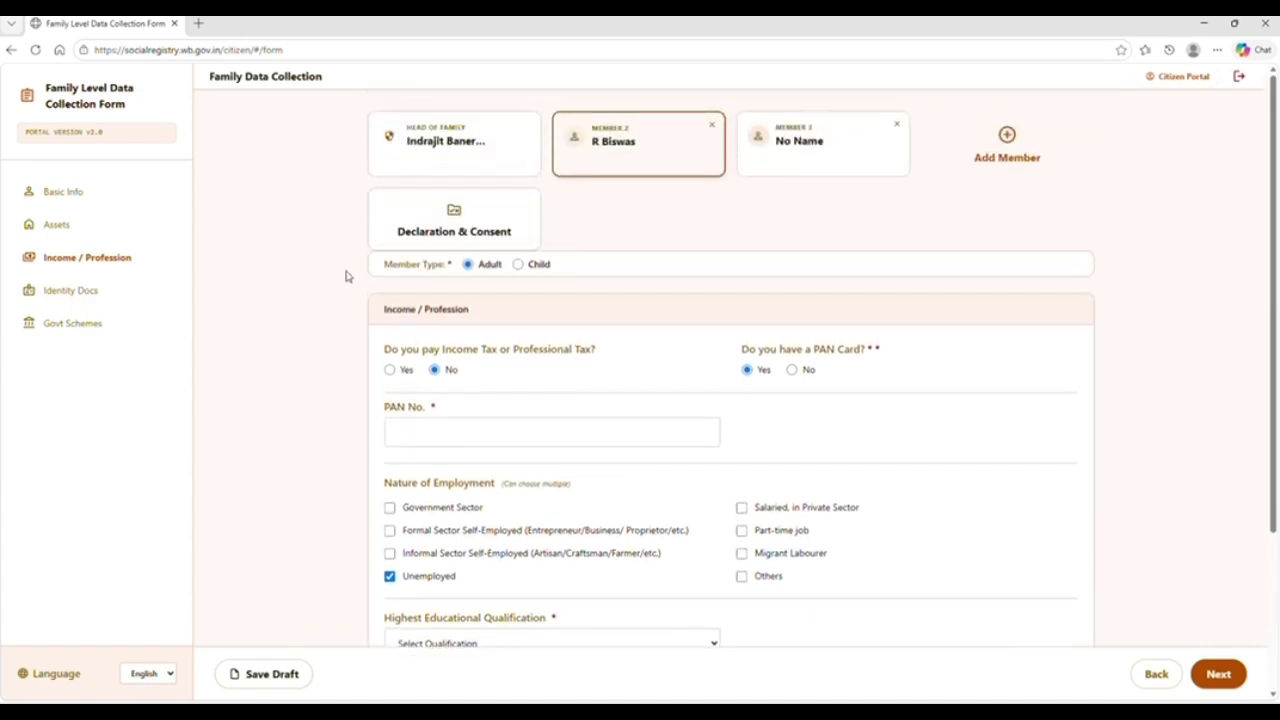
left_click(434, 427)
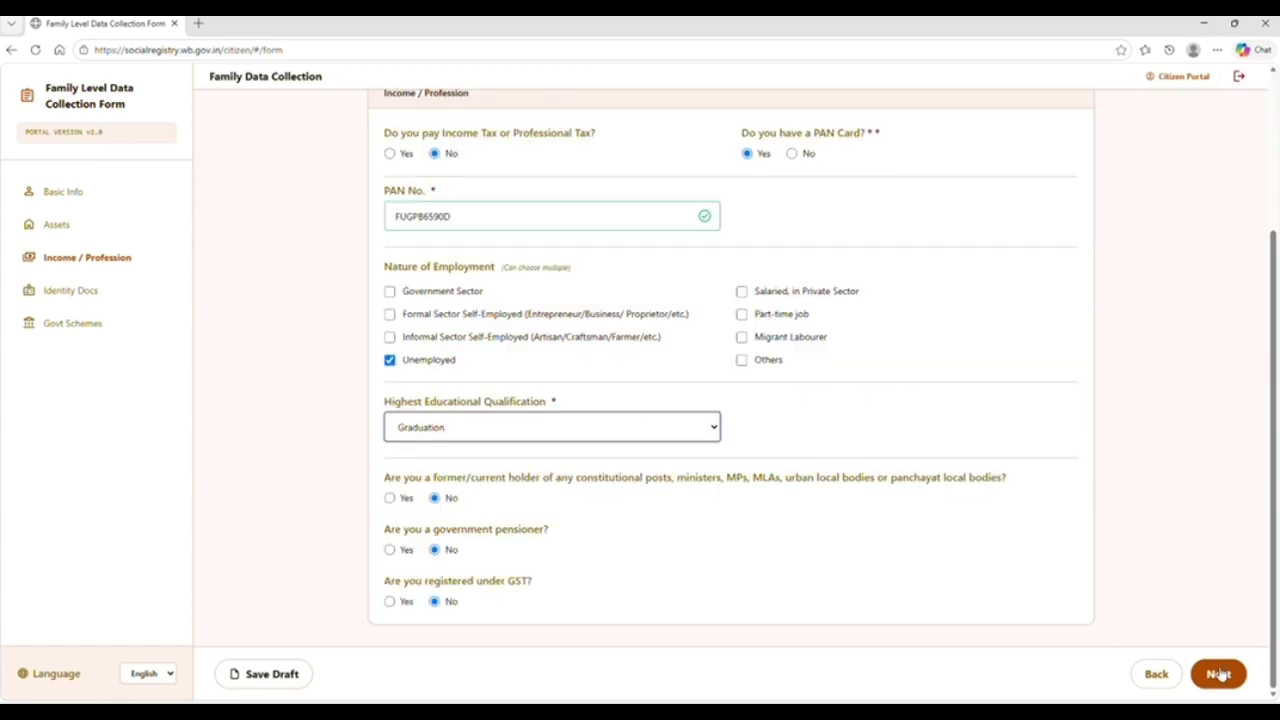
left_click(1218, 675)
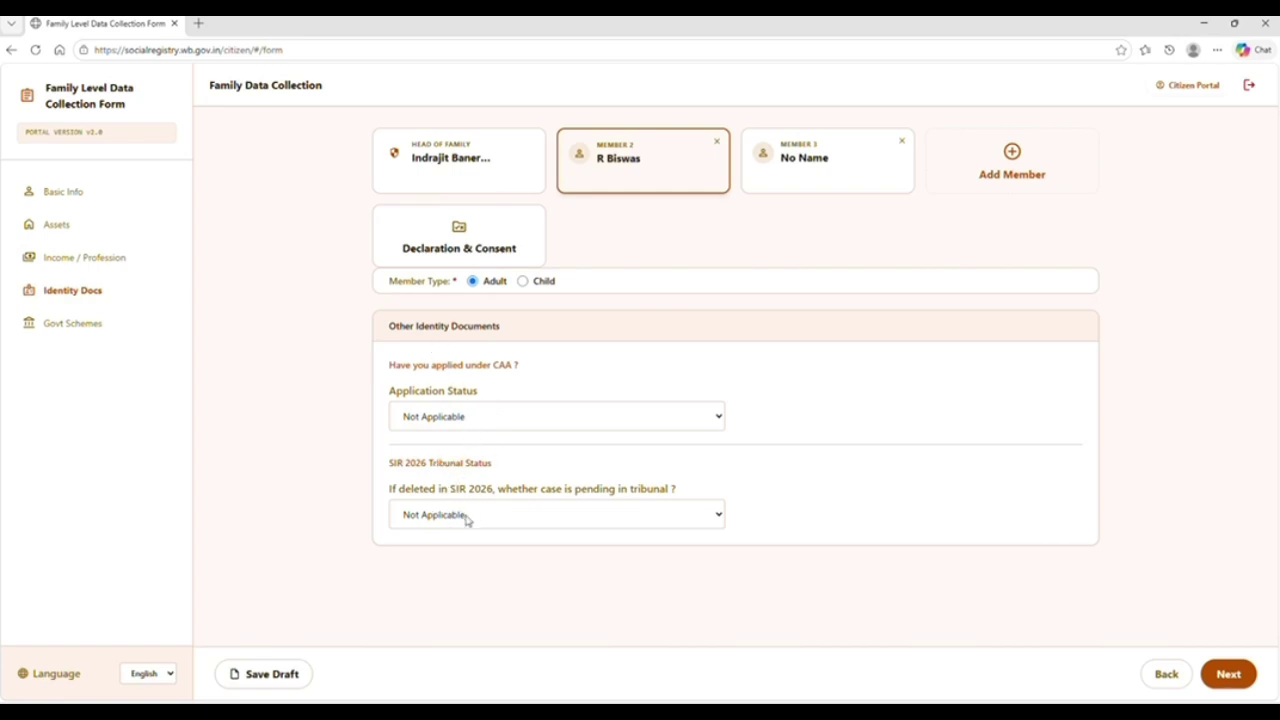
Pass Identity Docs and mark Member 2 as applying for Annapurna Yojana
left_click(1215, 677)
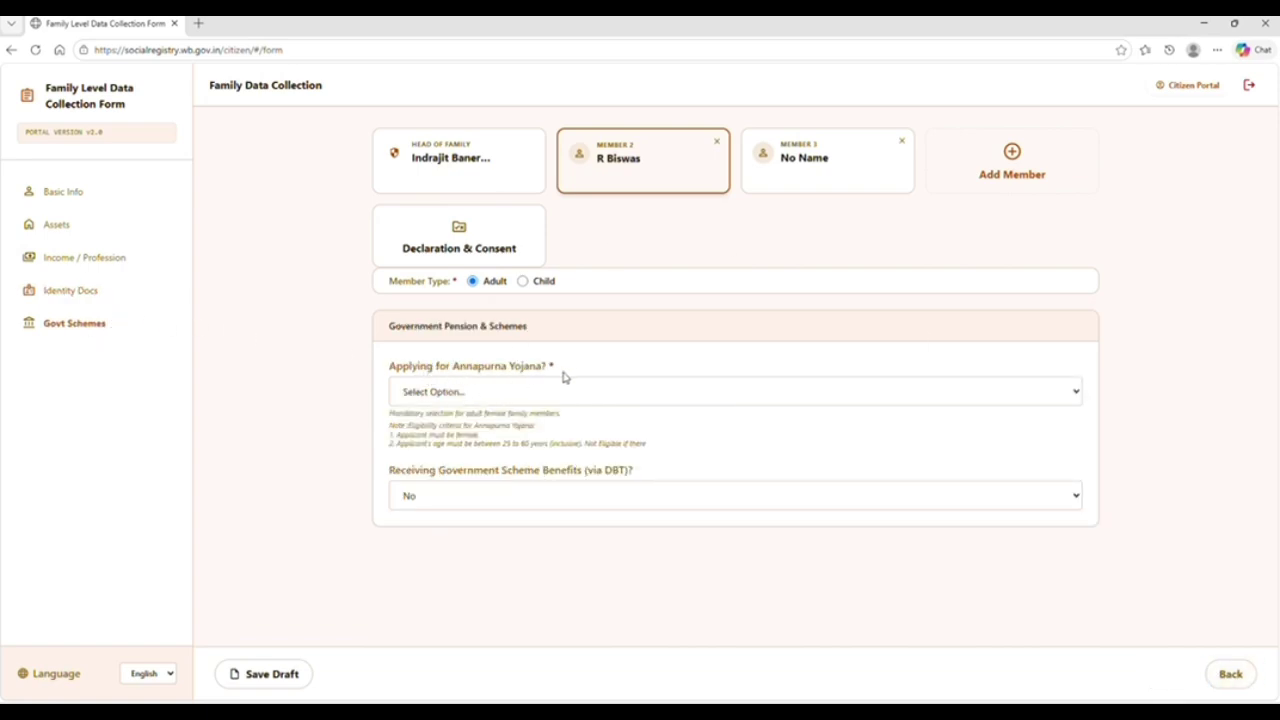
left_click(520, 392)
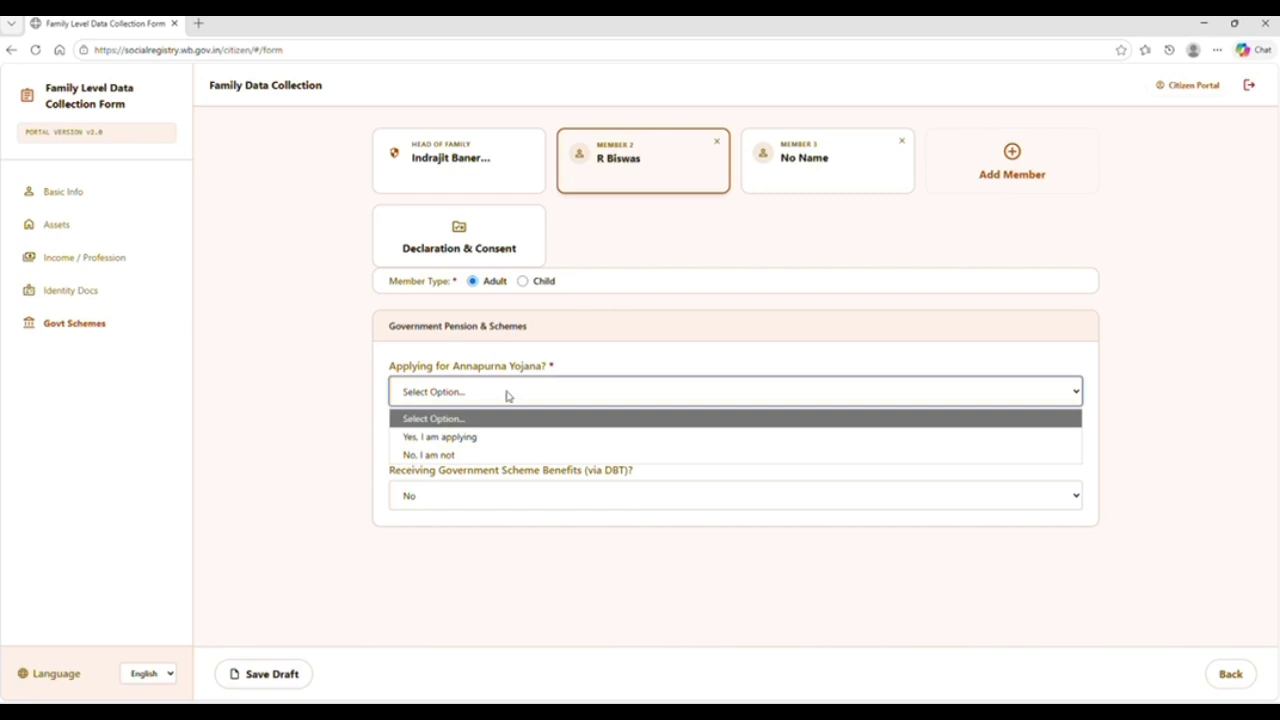
left_click(449, 436)
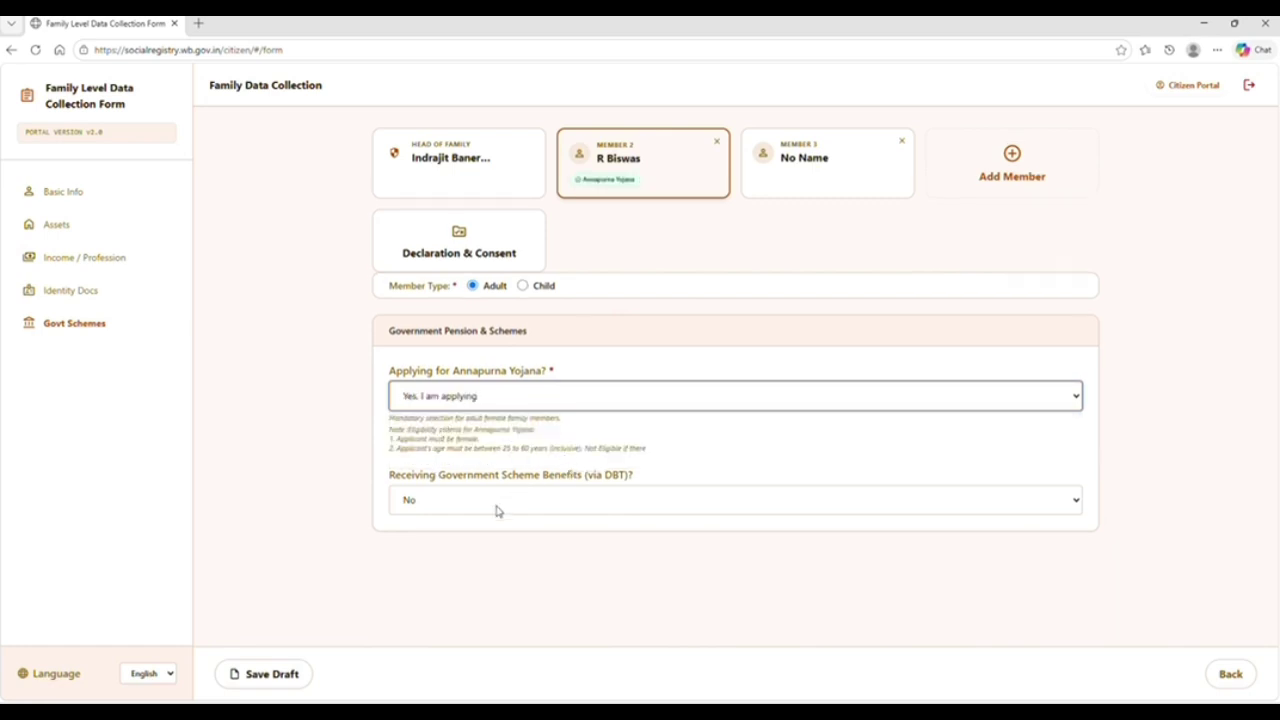
Set Member 2's DBT scheme benefits answer to No after briefly trying Yes
left_click(497, 510)
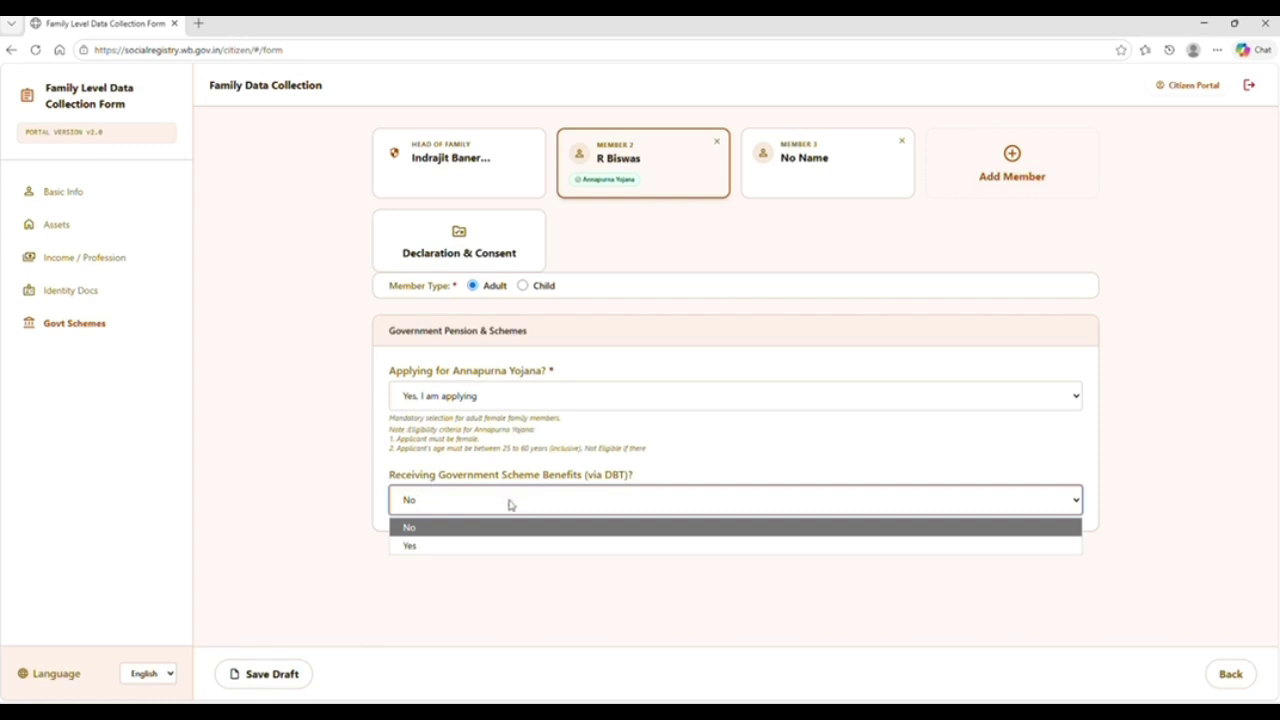
left_click(455, 543)
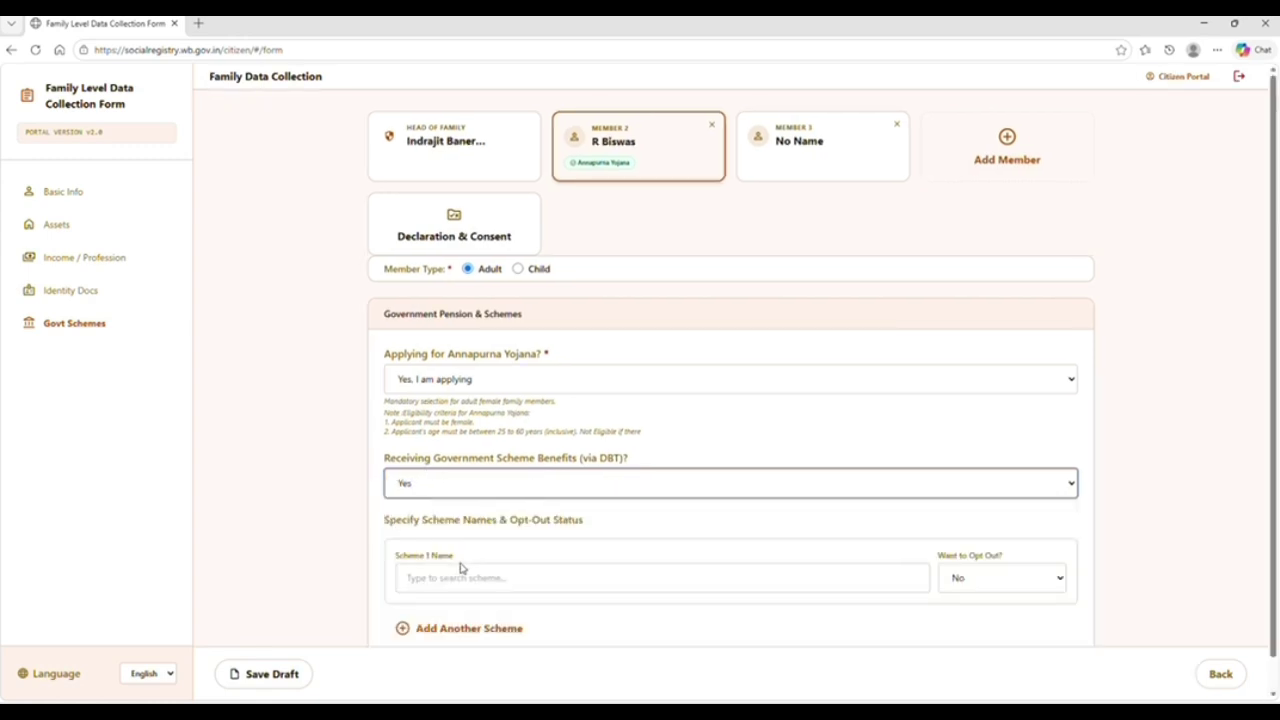
left_click(457, 576)
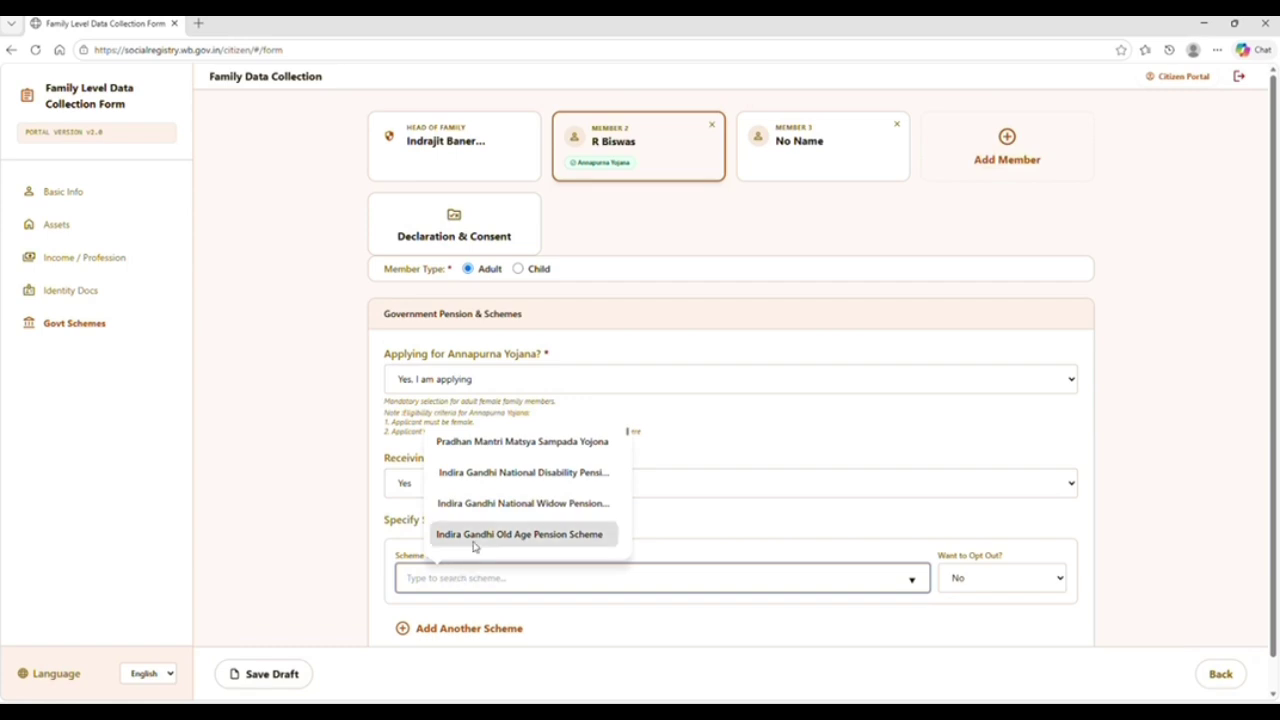
left_click(325, 468)
left_click(490, 485)
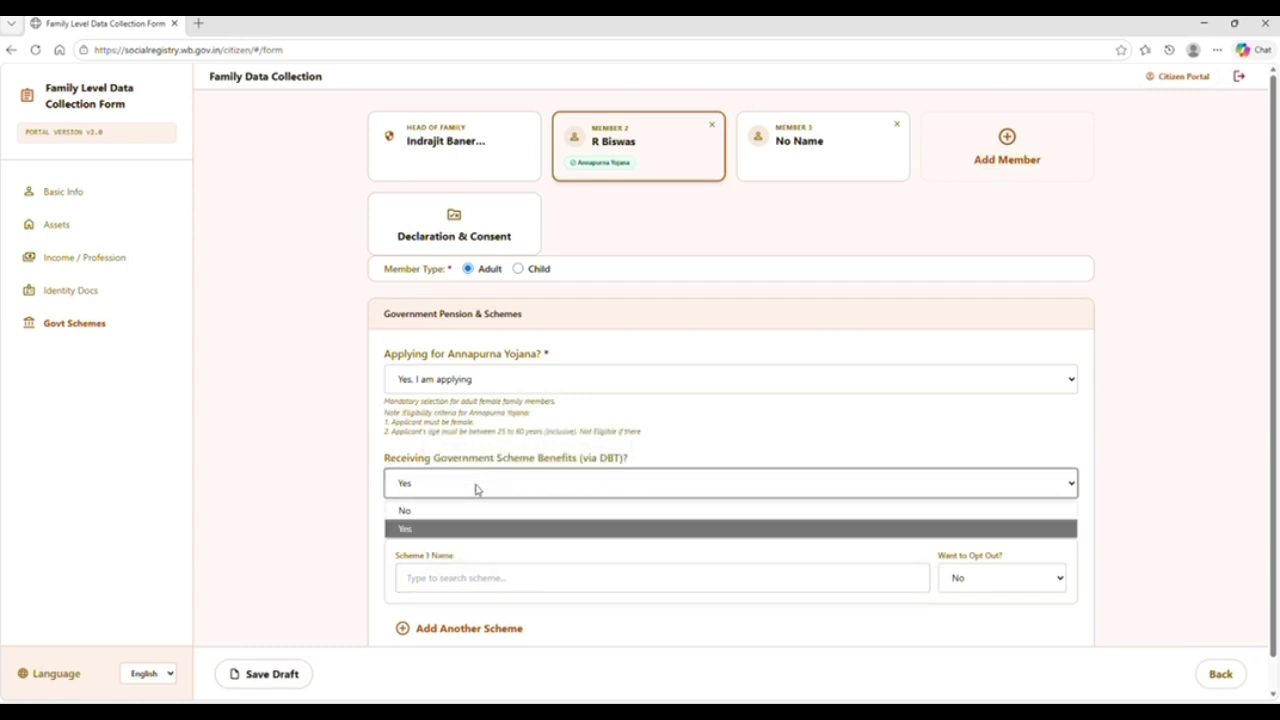
left_click(440, 521)
left_click(320, 485)
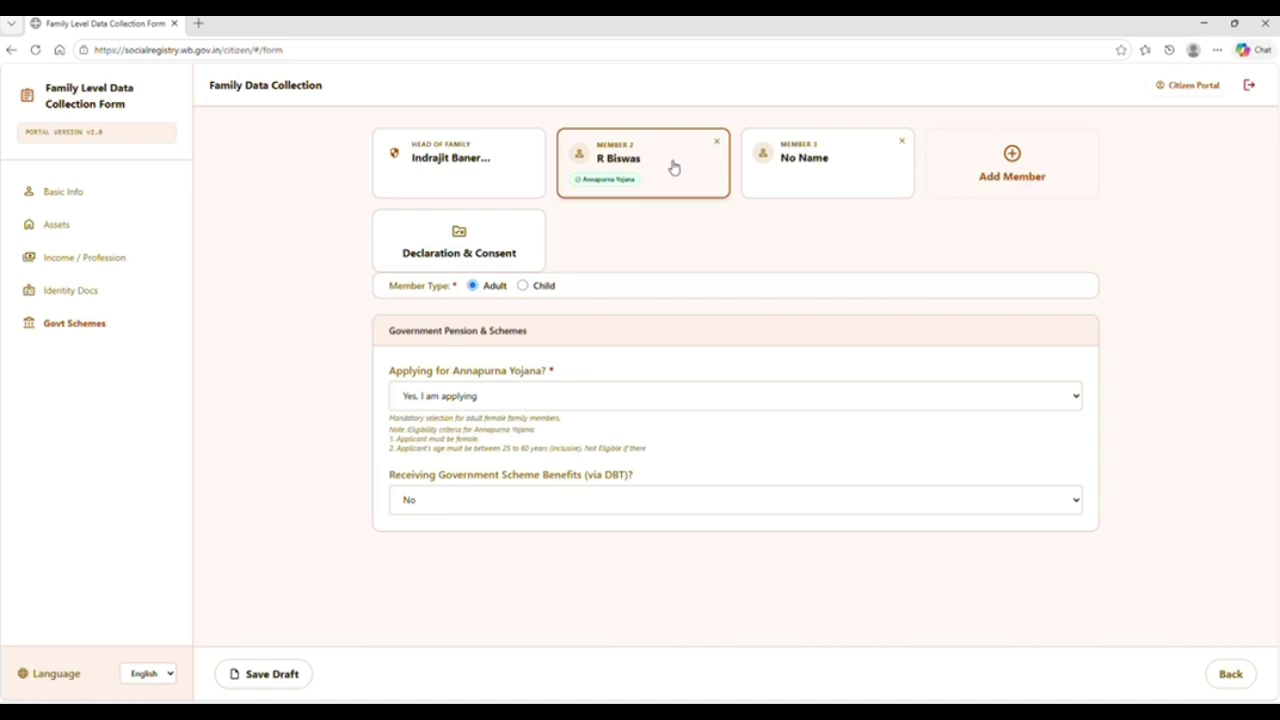
Mark Member 3 as a Child, relation Daughter, category UR, then continue to Assets
left_click(811, 168)
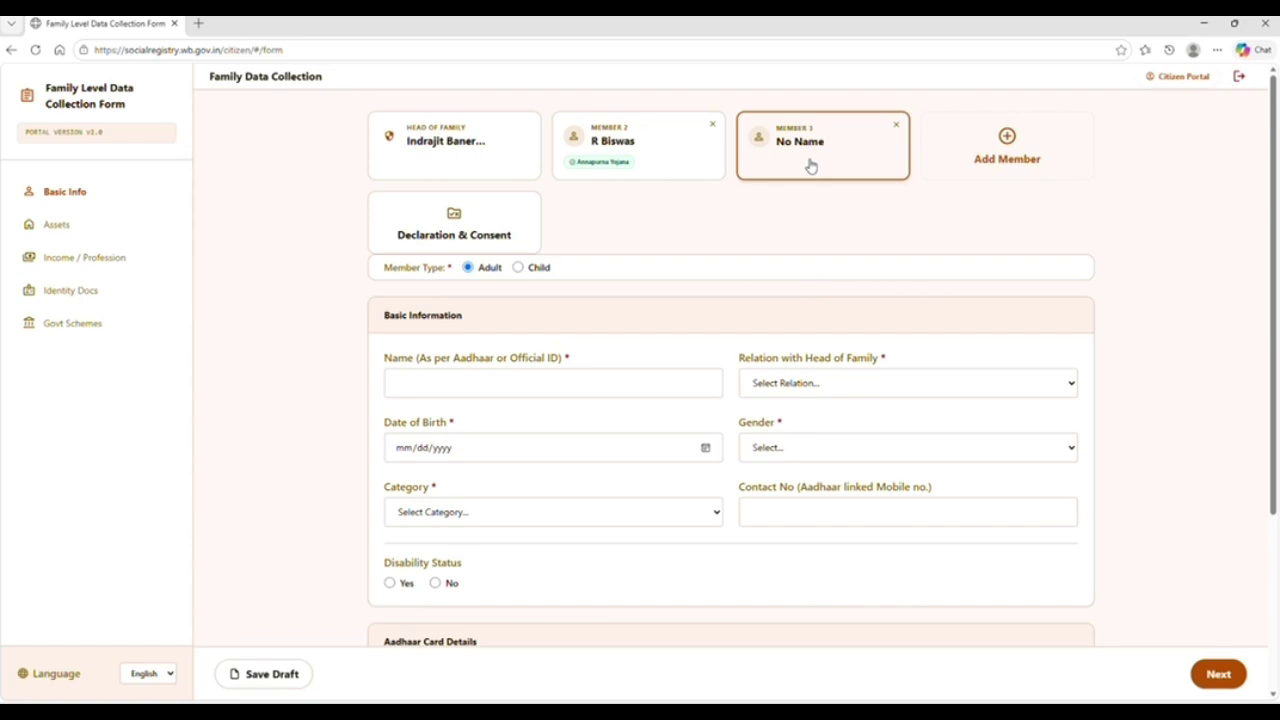
left_click(518, 269)
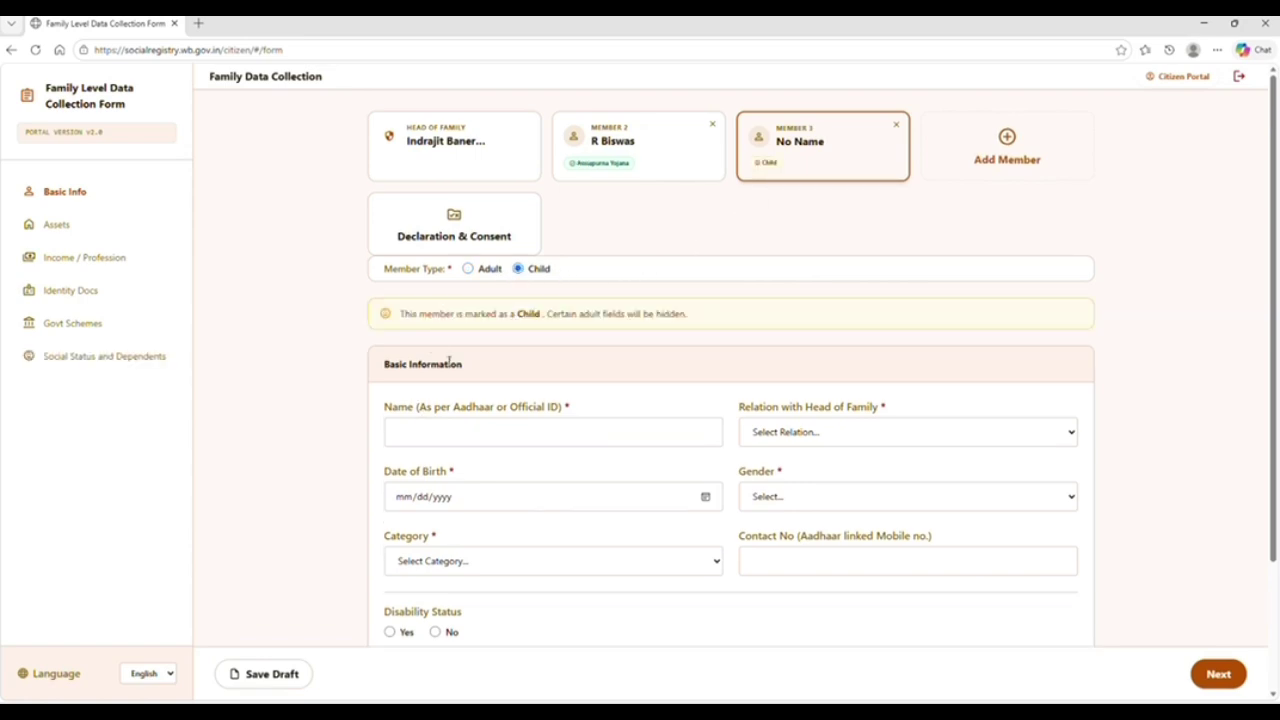
left_click(464, 425)
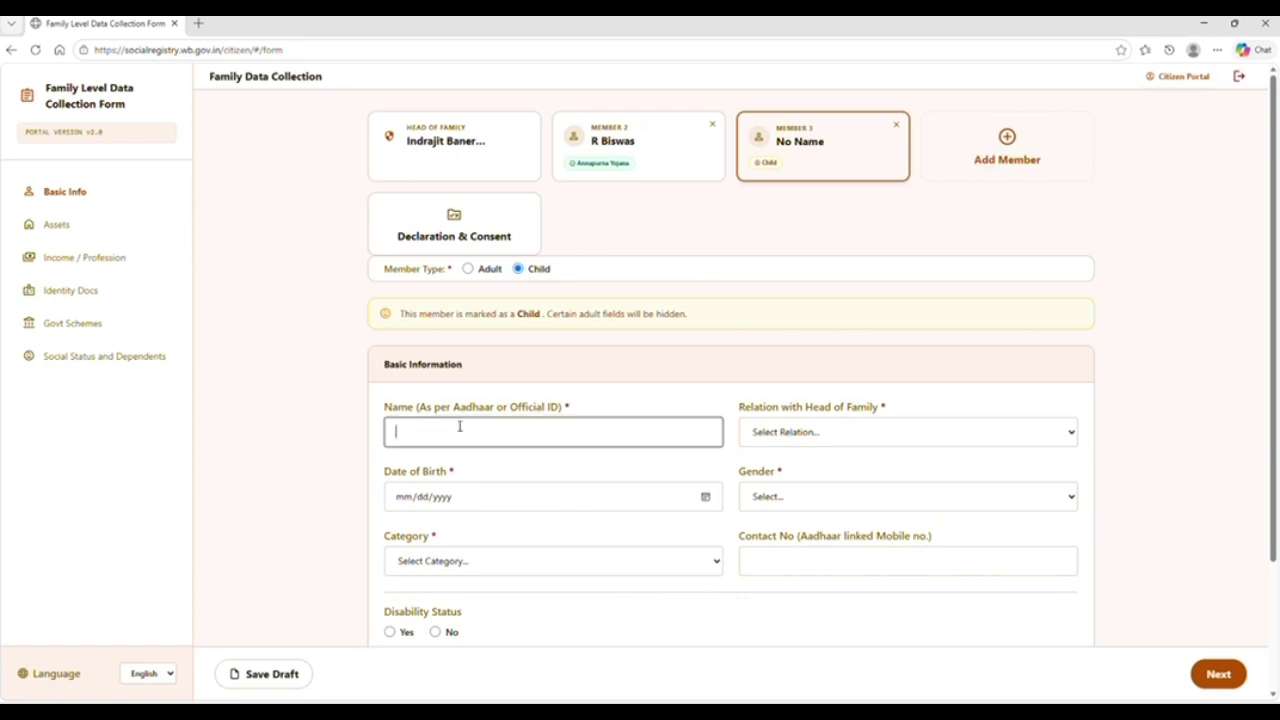
left_click(808, 438)
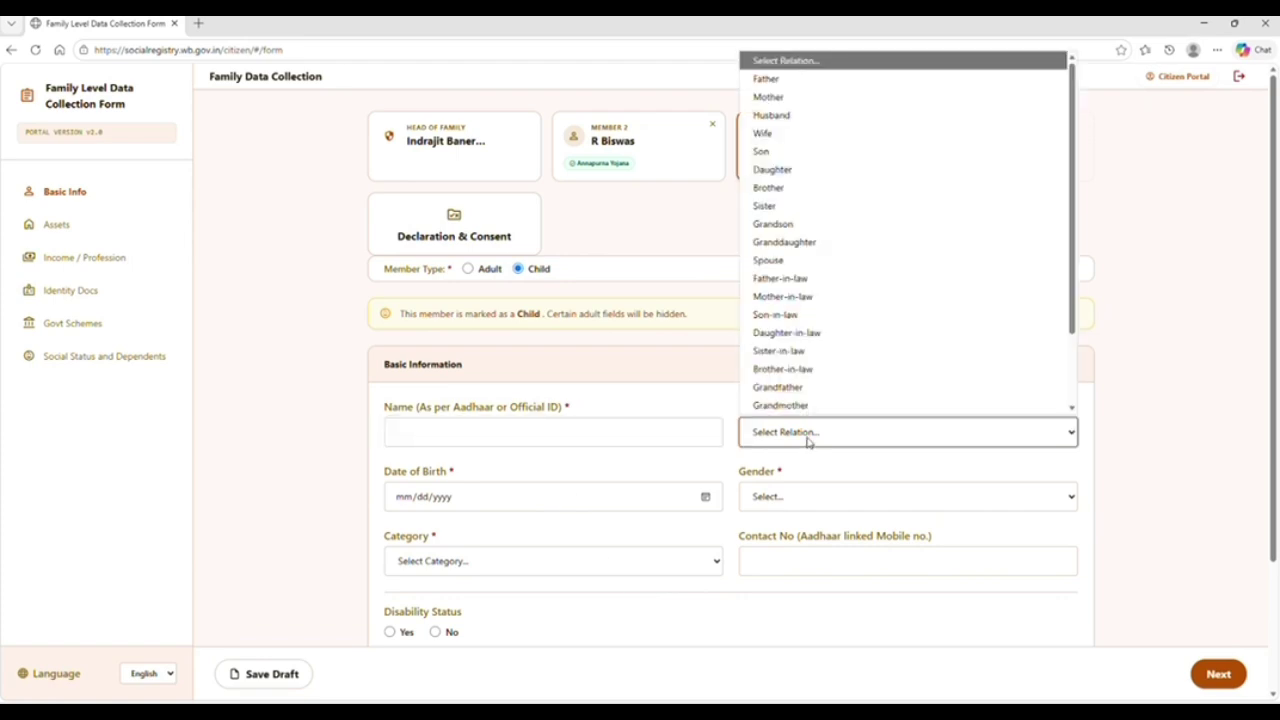
left_click(791, 170)
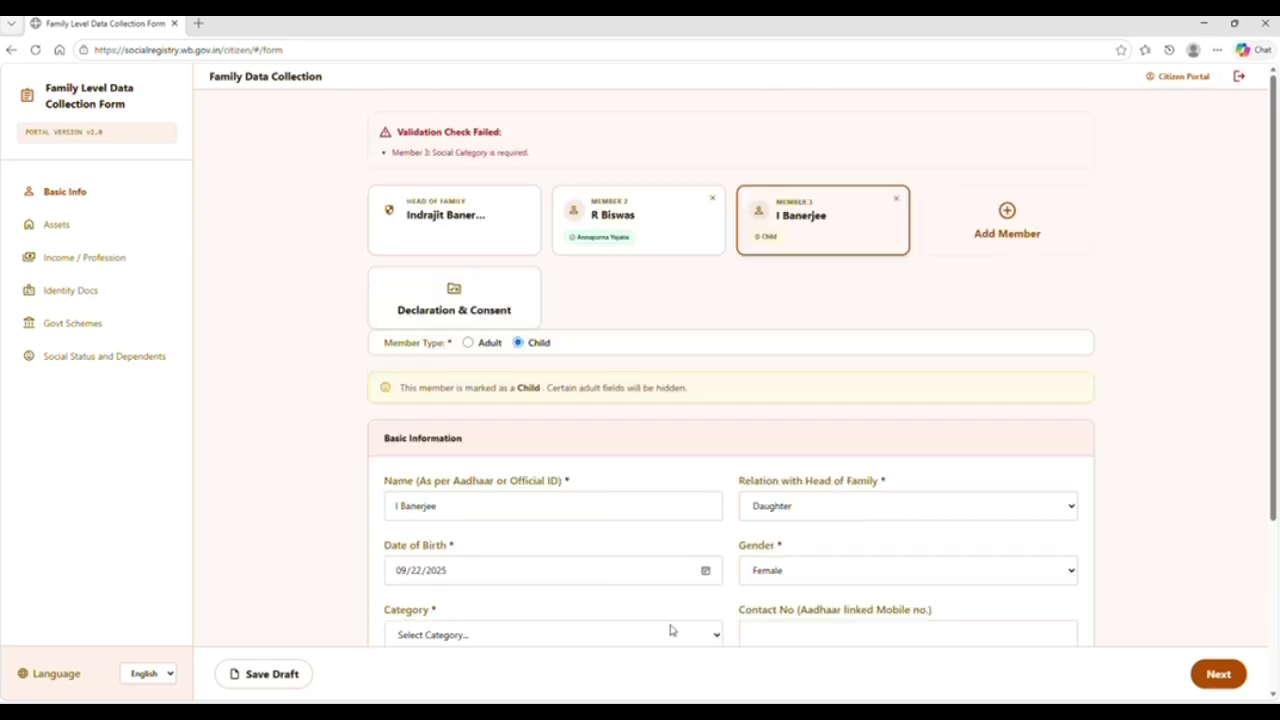
left_click(672, 632)
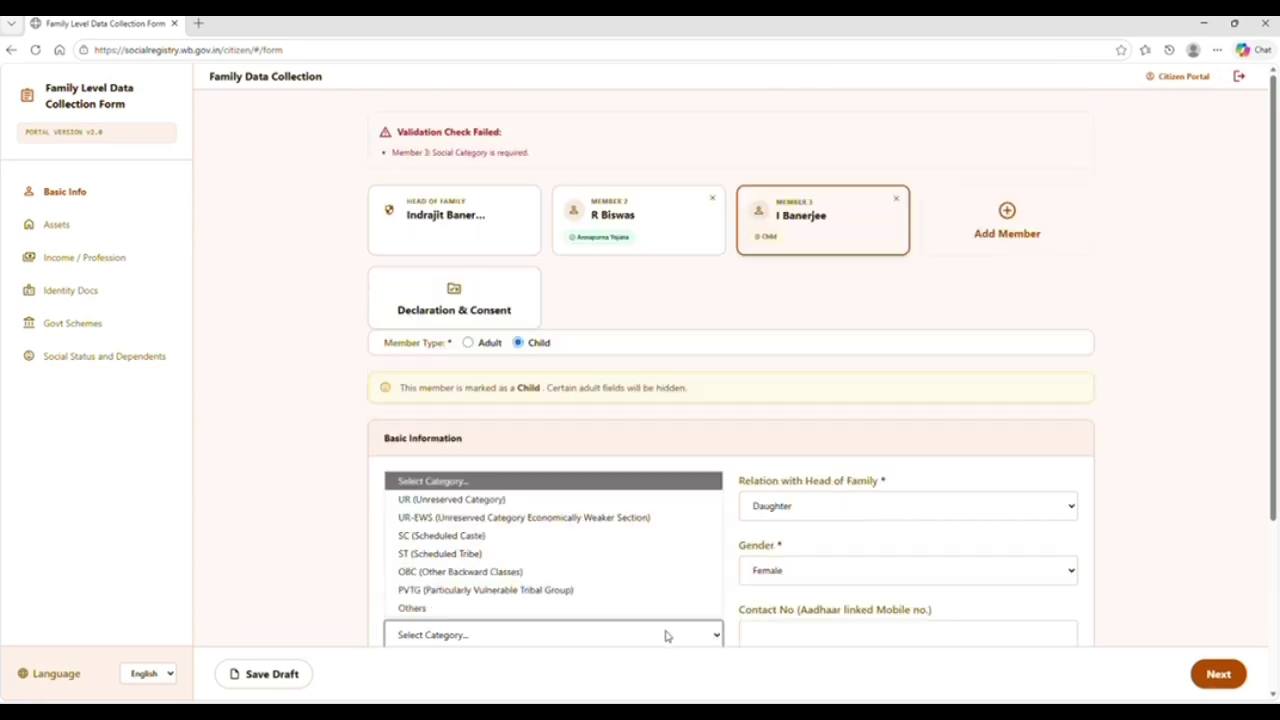
left_click(486, 499)
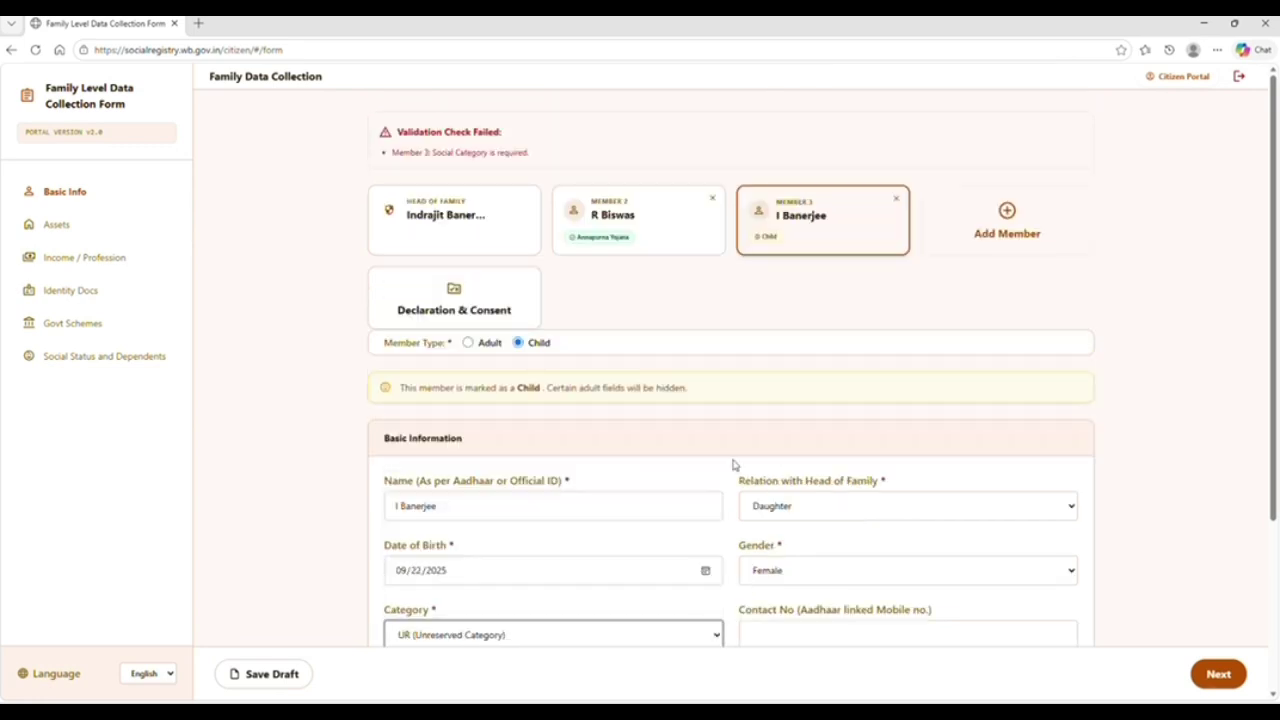
left_click(1219, 675)
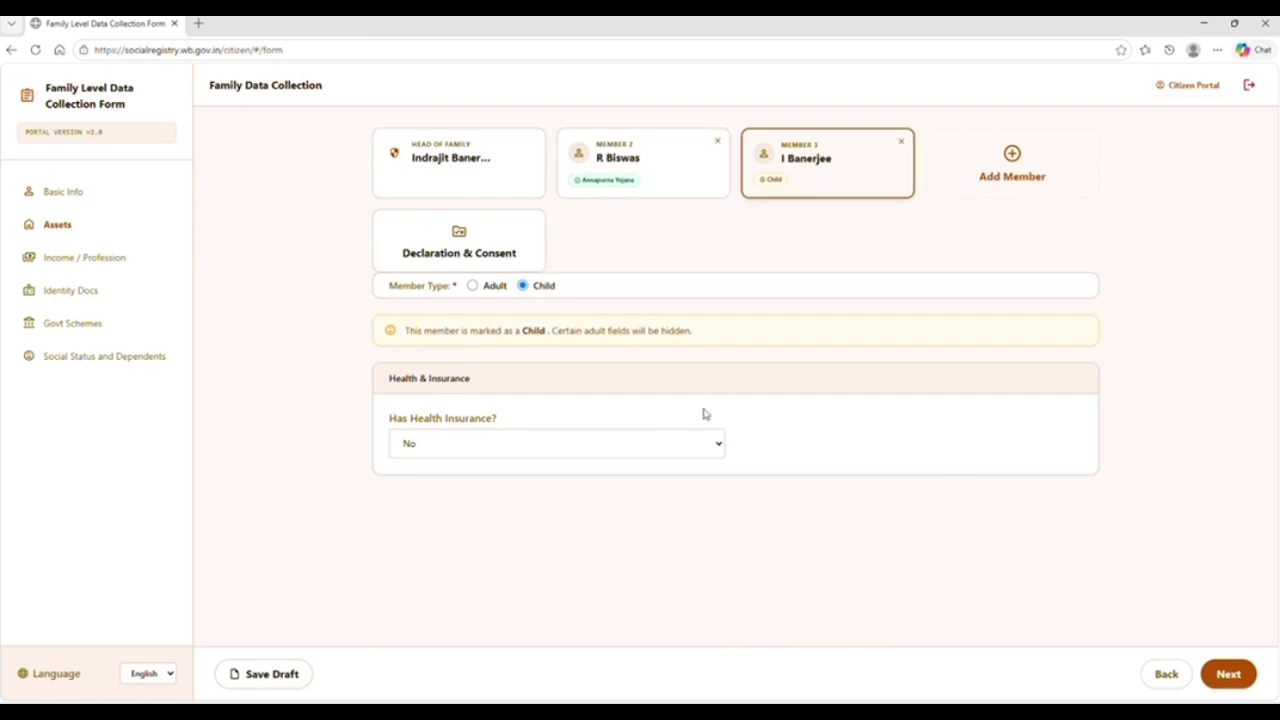
Leave Member 3's health insurance at No after trying Government, Private and Swasthya Sathi
left_click(482, 455)
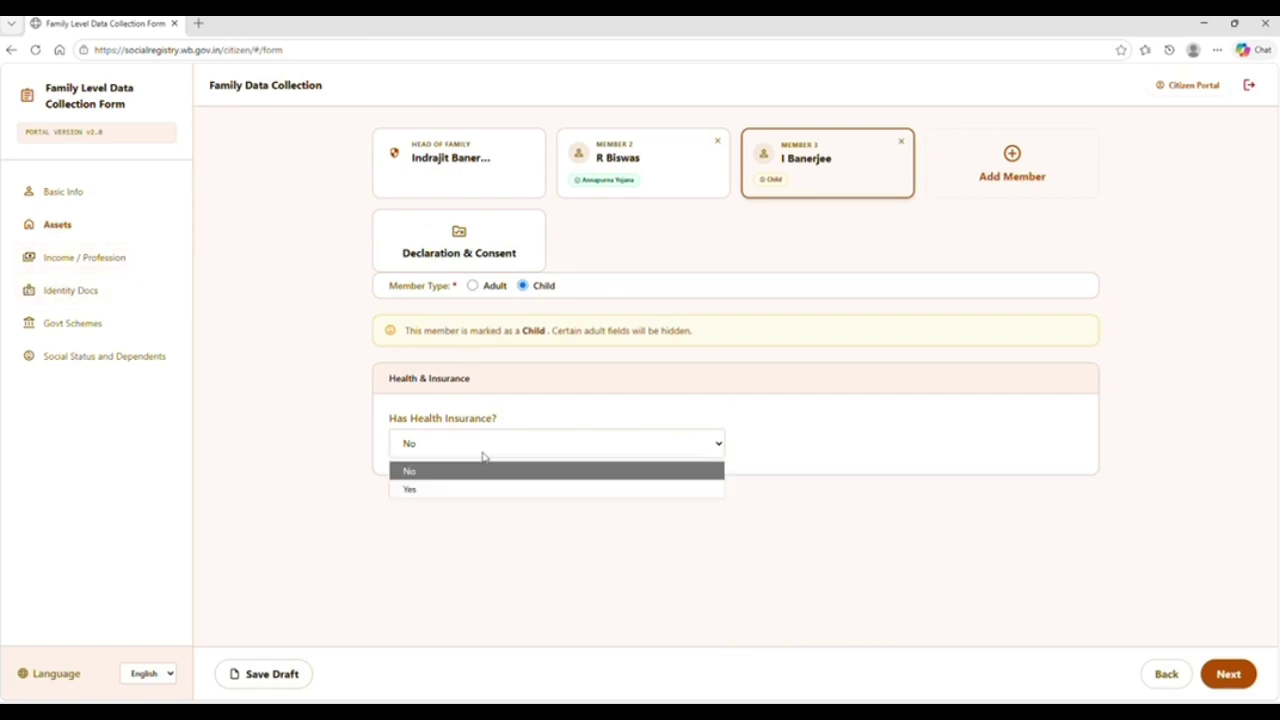
left_click(463, 489)
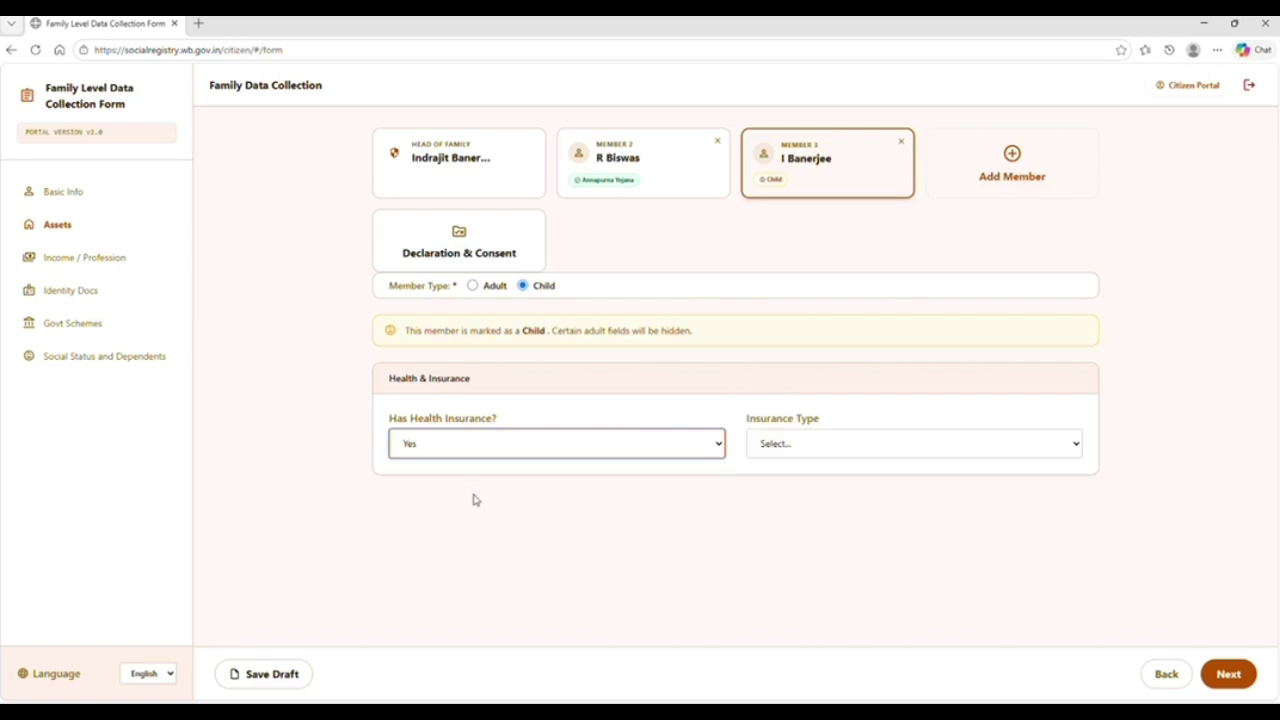
left_click(776, 446)
left_click(788, 489)
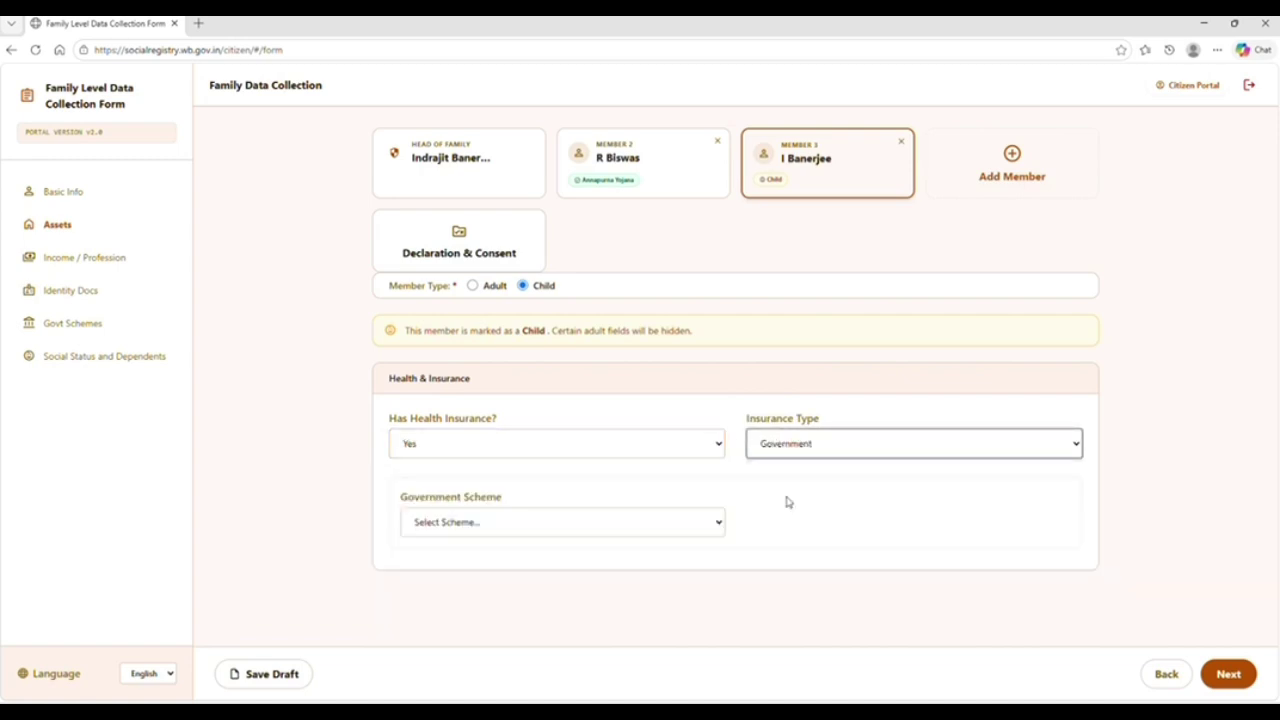
left_click(803, 449)
left_click(803, 506)
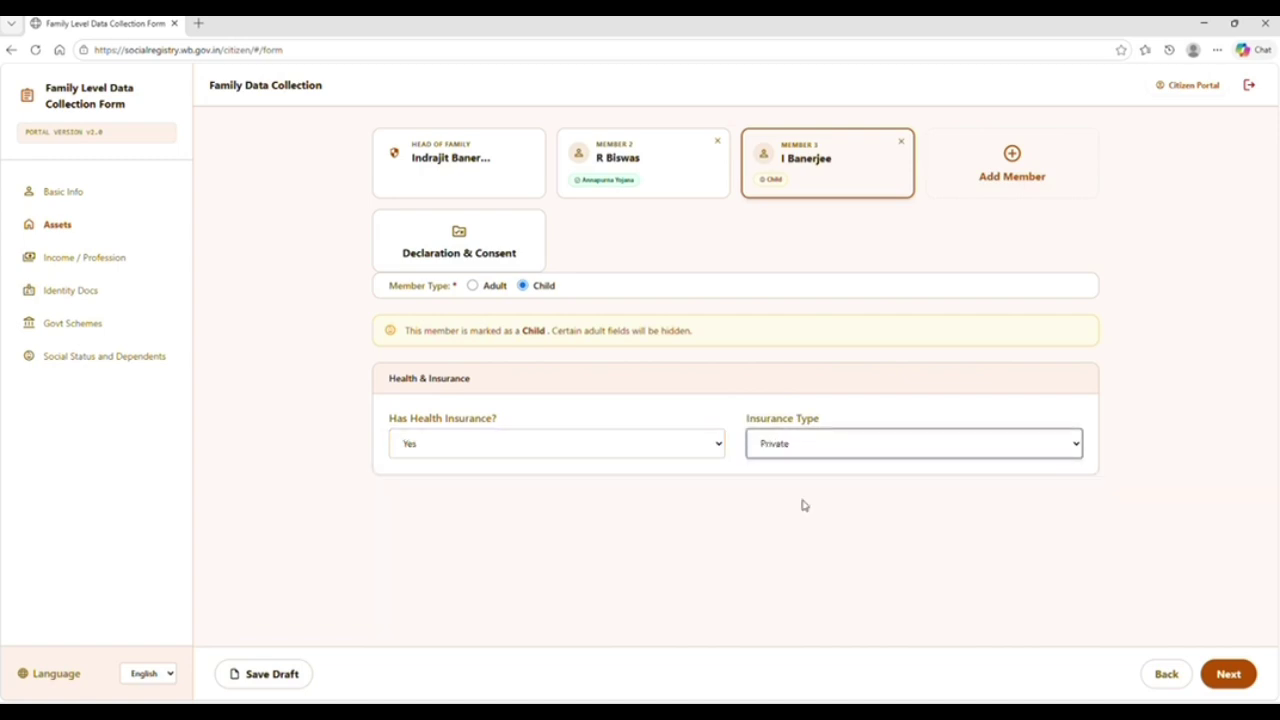
left_click(800, 452)
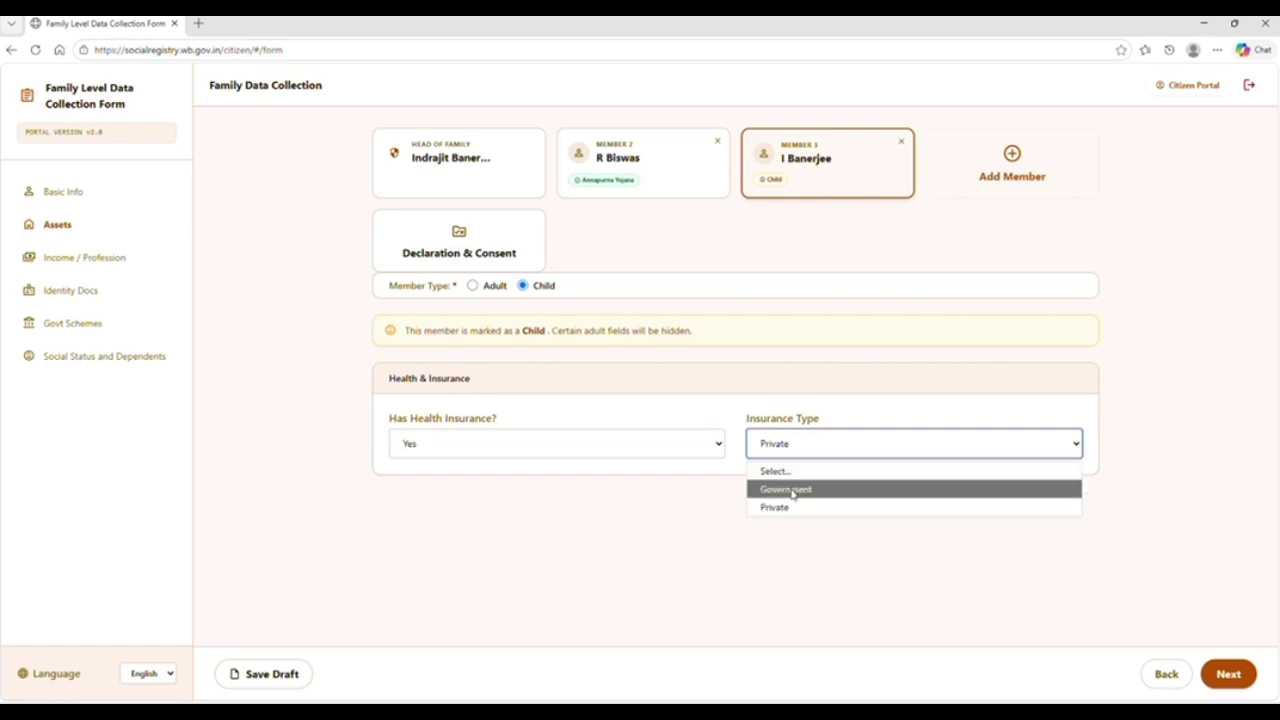
left_click(792, 490)
left_click(570, 518)
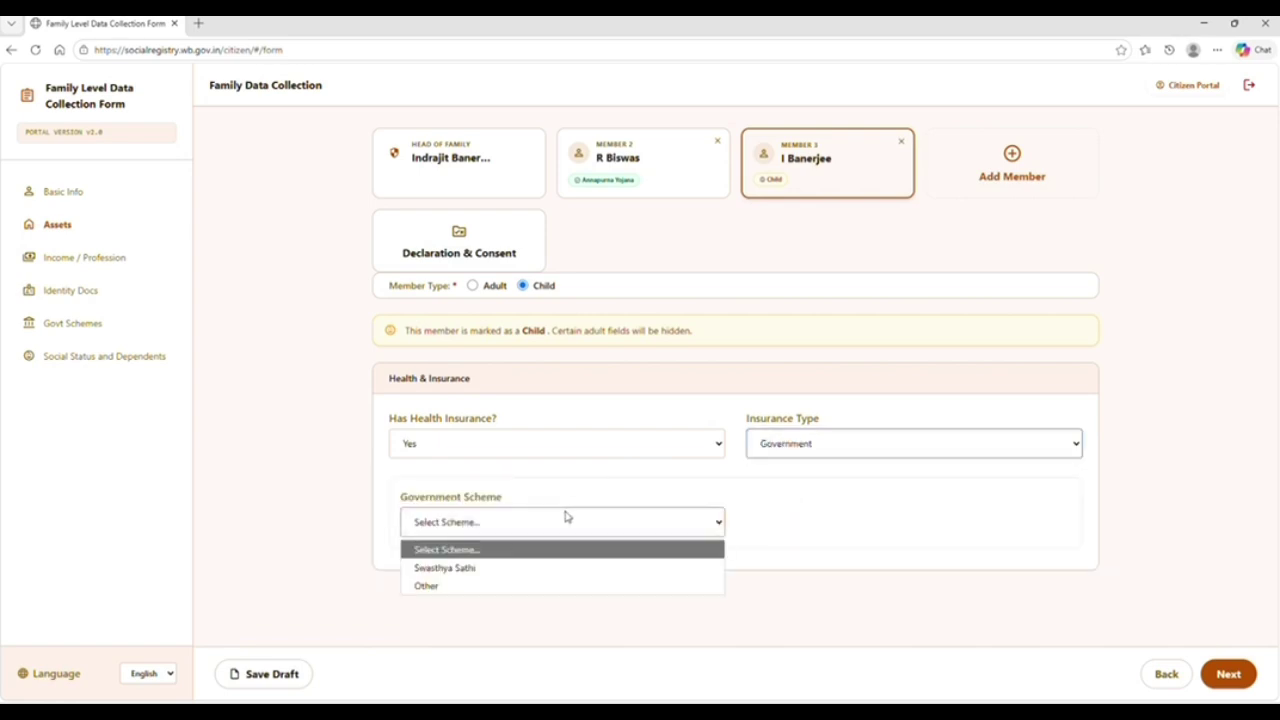
left_click(498, 568)
left_click(547, 449)
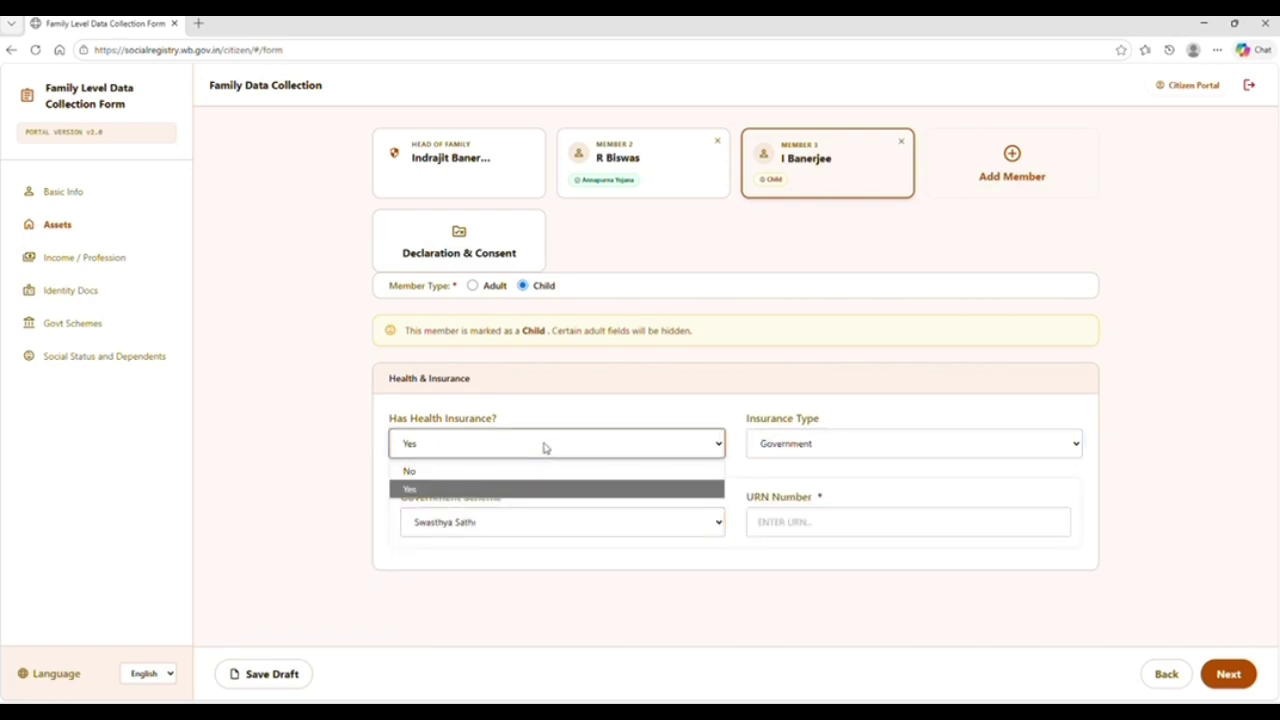
left_click(476, 472)
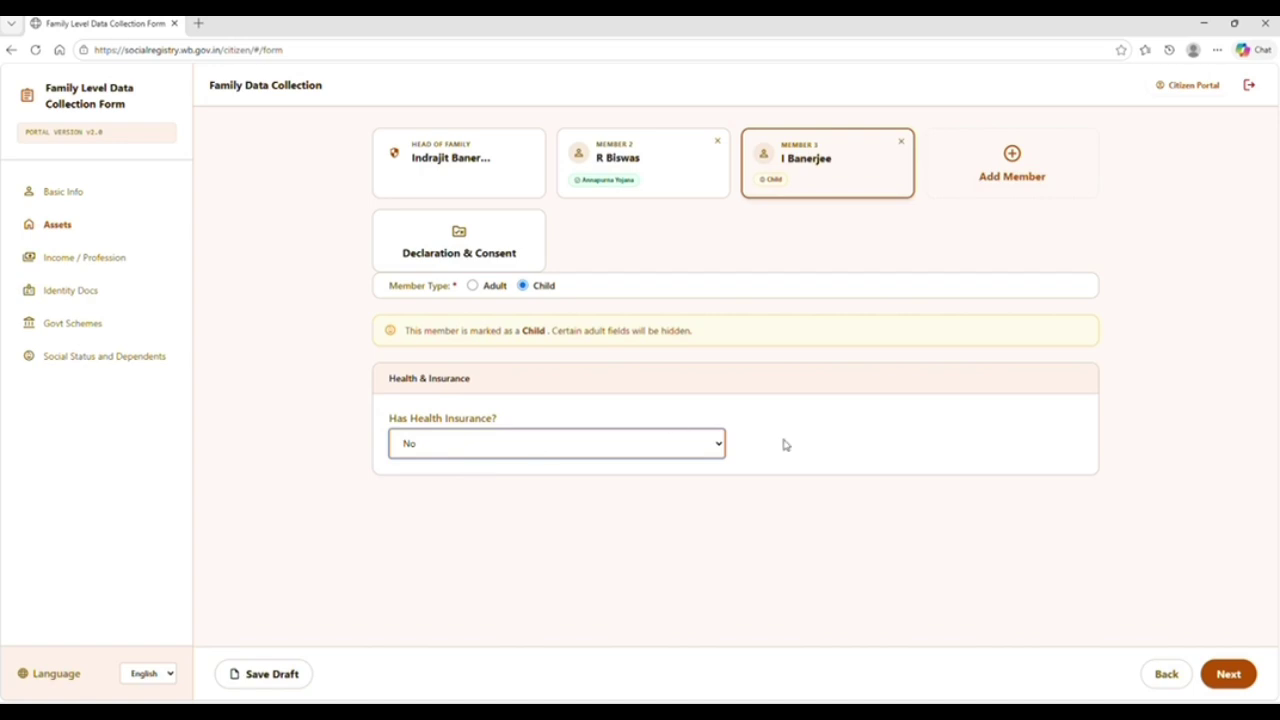
left_click(1228, 674)
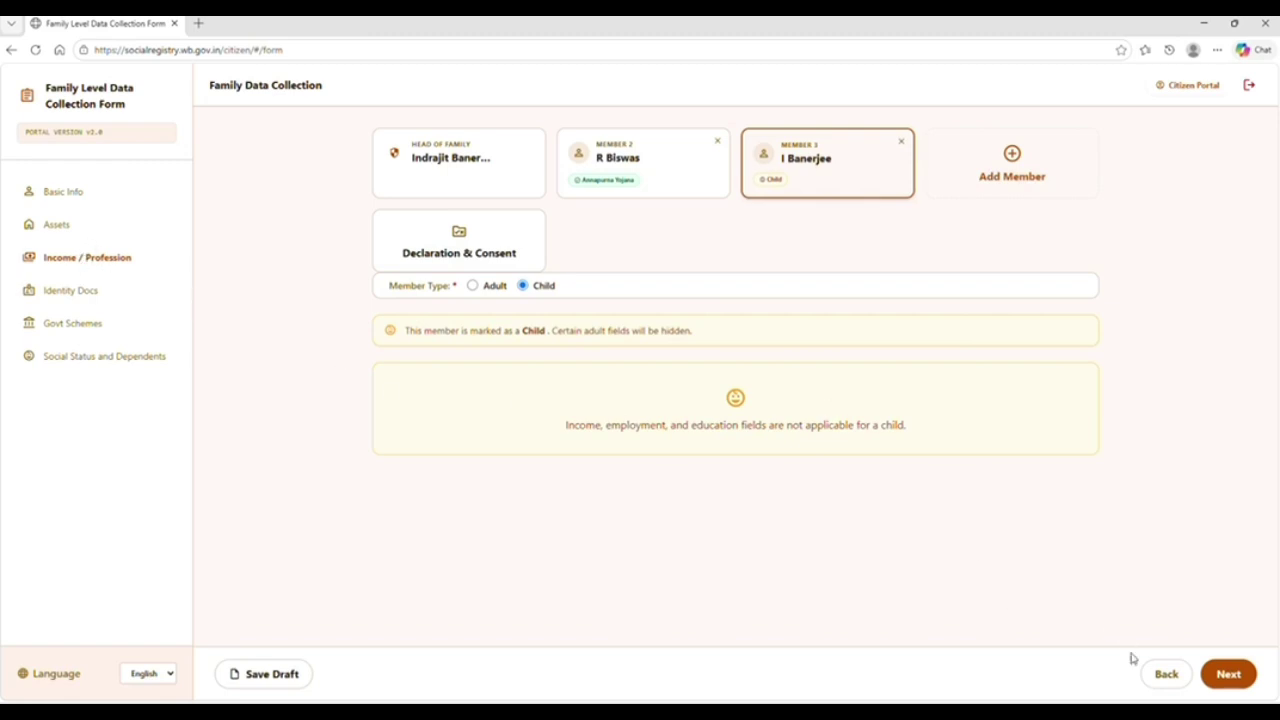
Advance Member 3 through Income / Profession, Identity Docs and Govt Schemes unchanged
left_click(1226, 677)
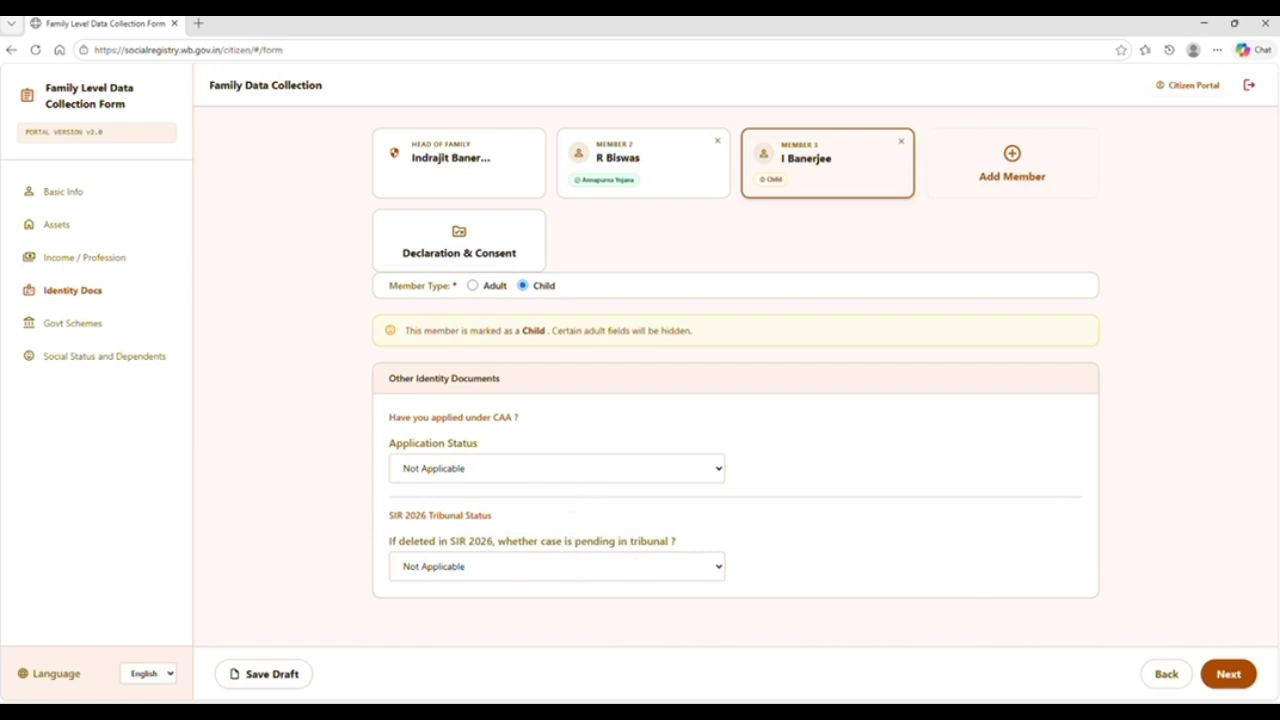
left_click(1228, 674)
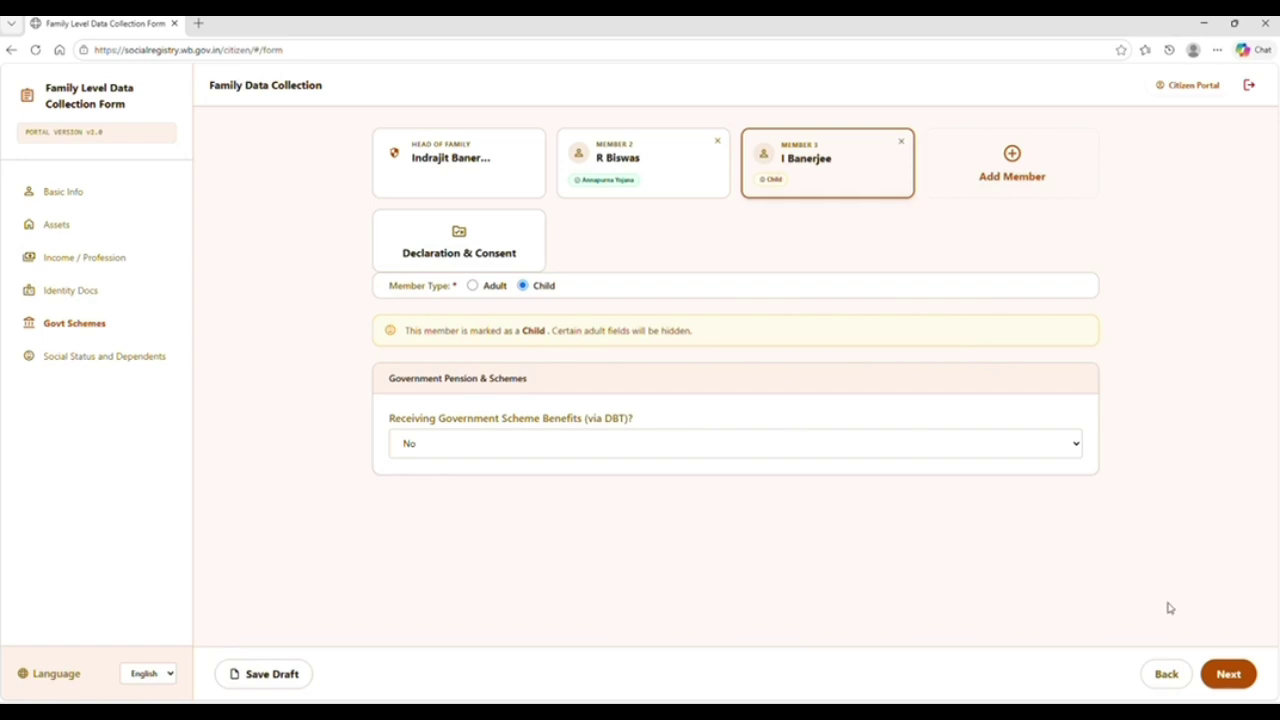
left_click(1226, 675)
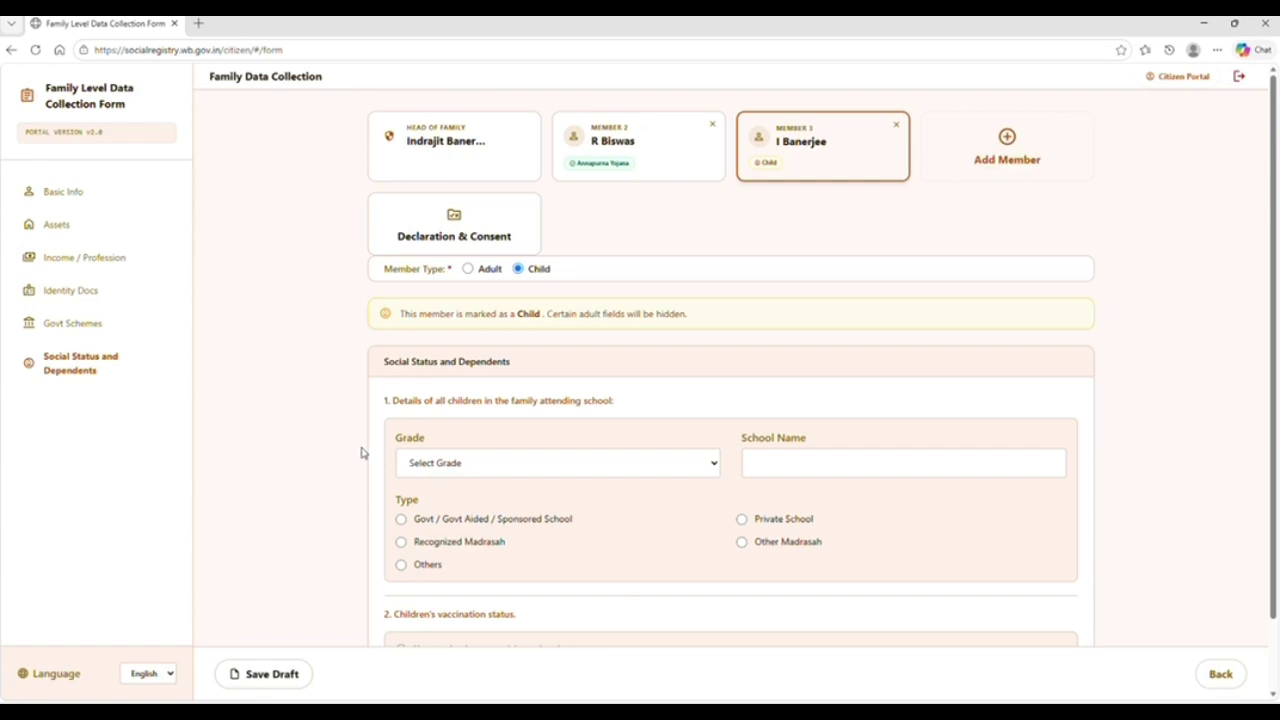
Set Member 3's school grade to NA and leave School Name as NA
scroll(362, 453, "down", 2)
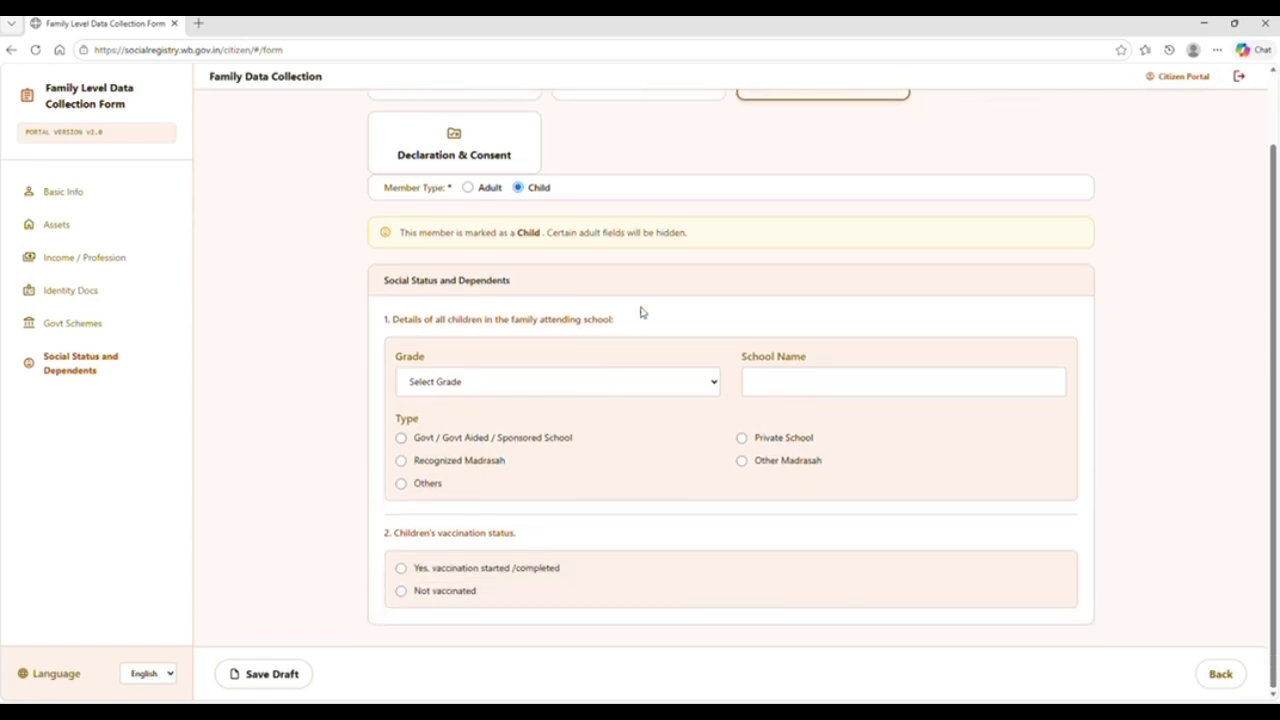
left_click(569, 386)
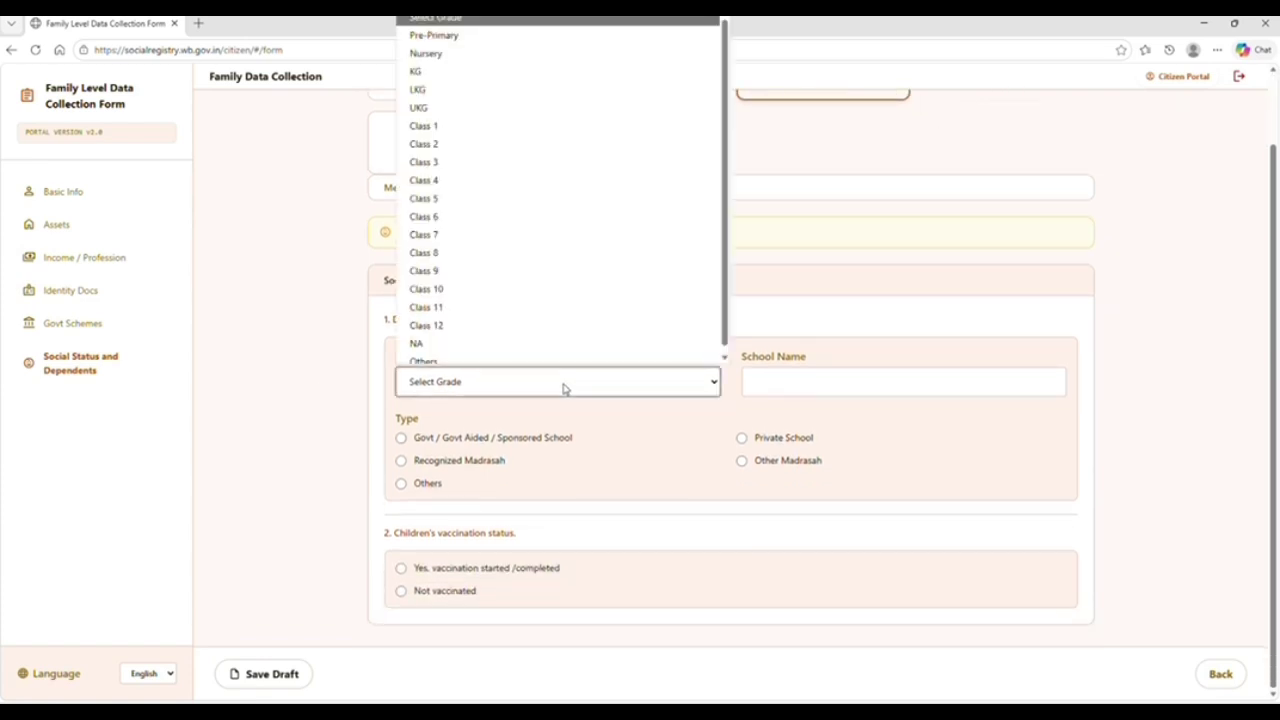
left_click(474, 336)
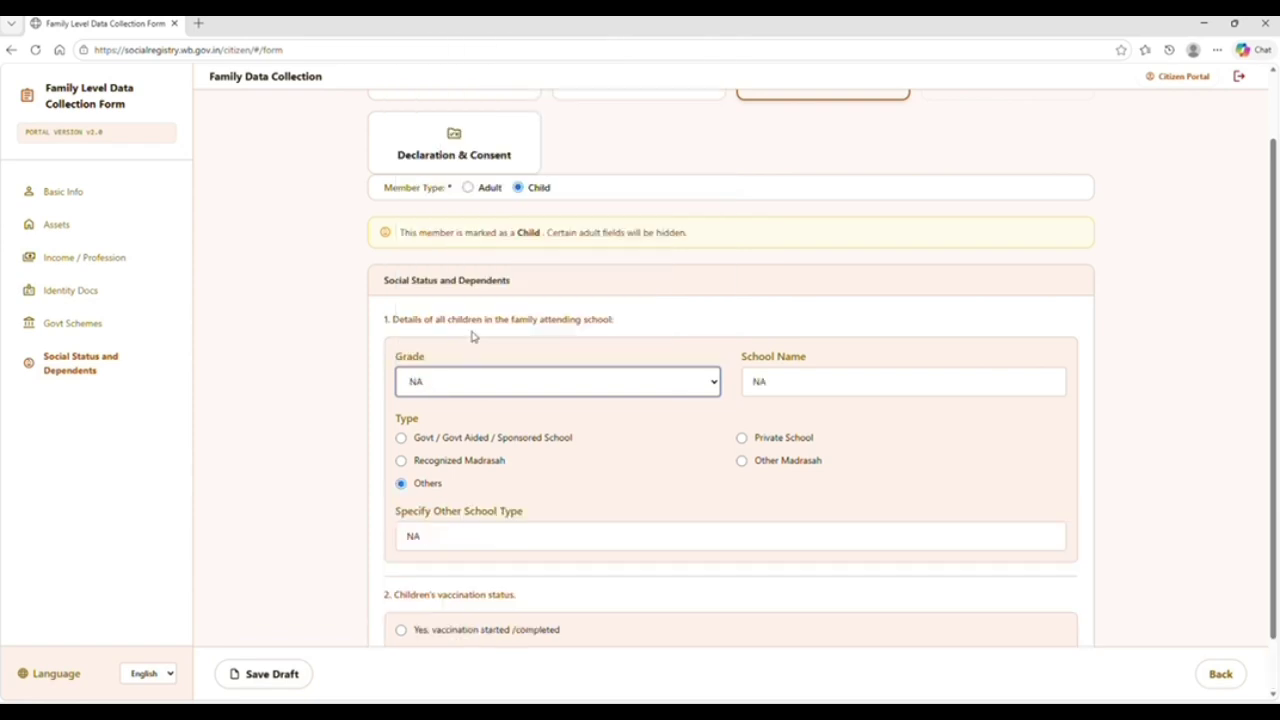
left_click(770, 372)
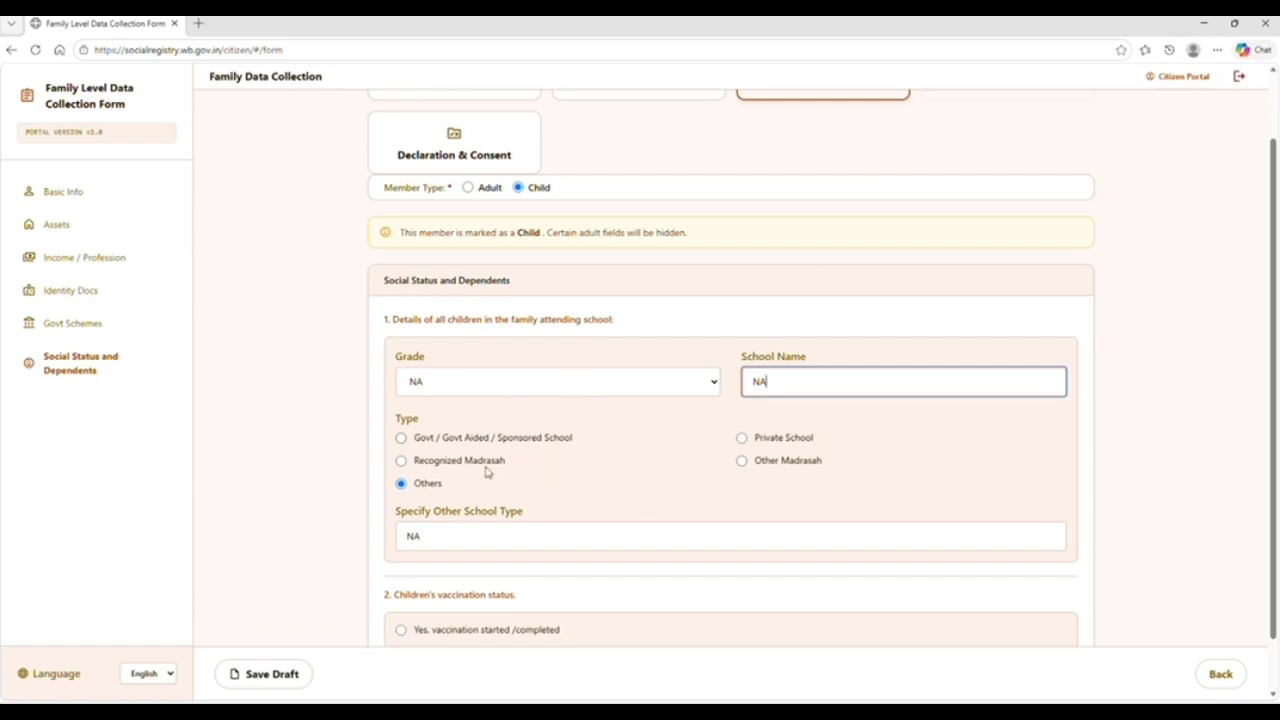
left_click(342, 560)
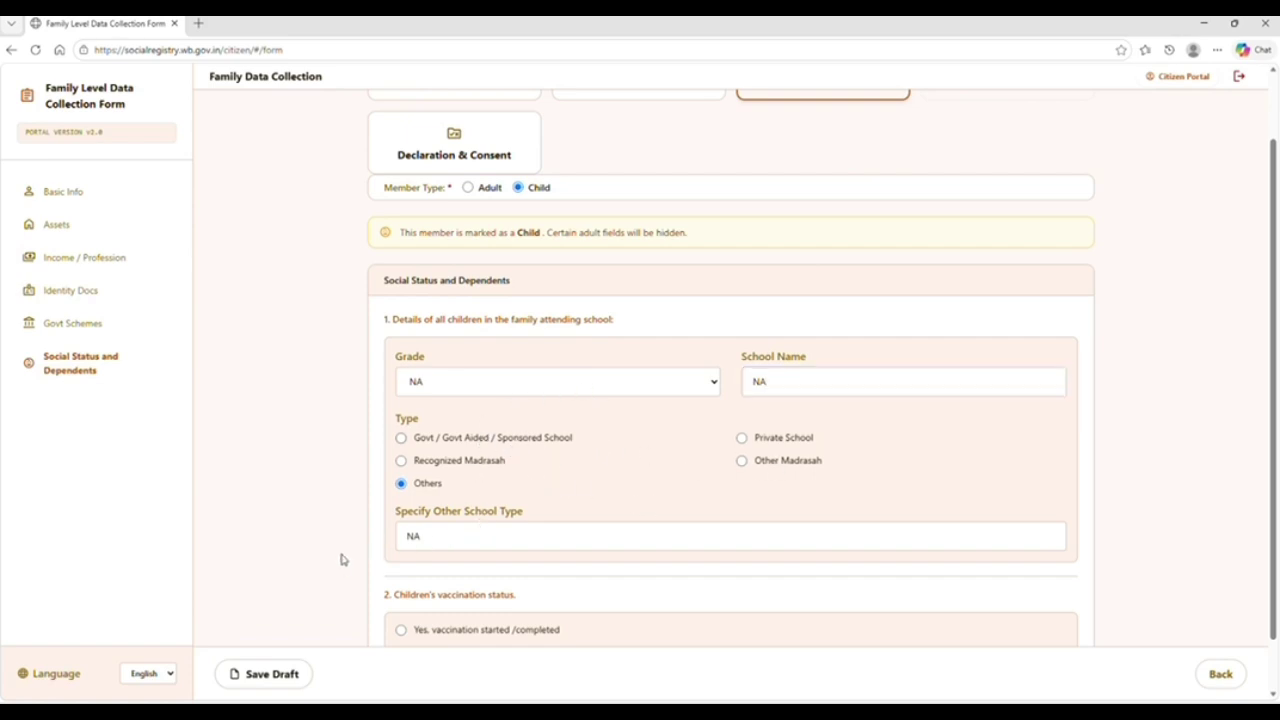
scroll(340, 560, "down", 1)
scroll(340, 560, "down", 1)
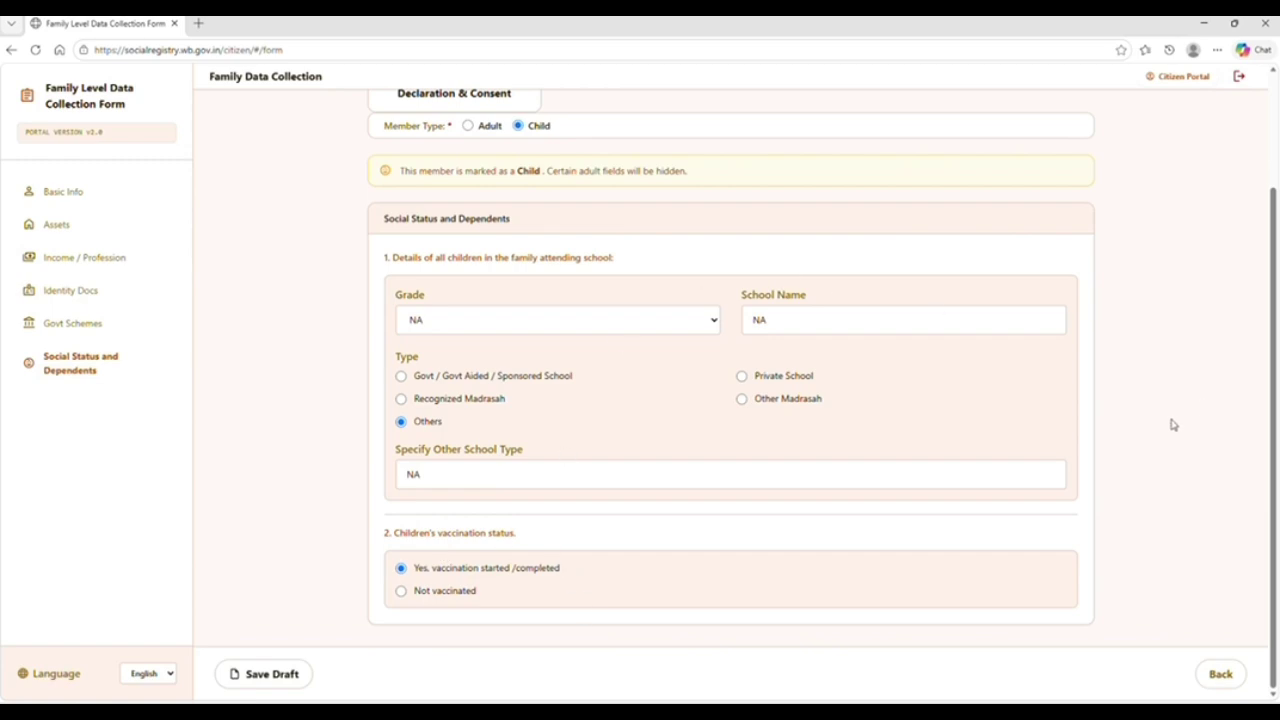
left_click_drag(1211, 431, 1155, 479)
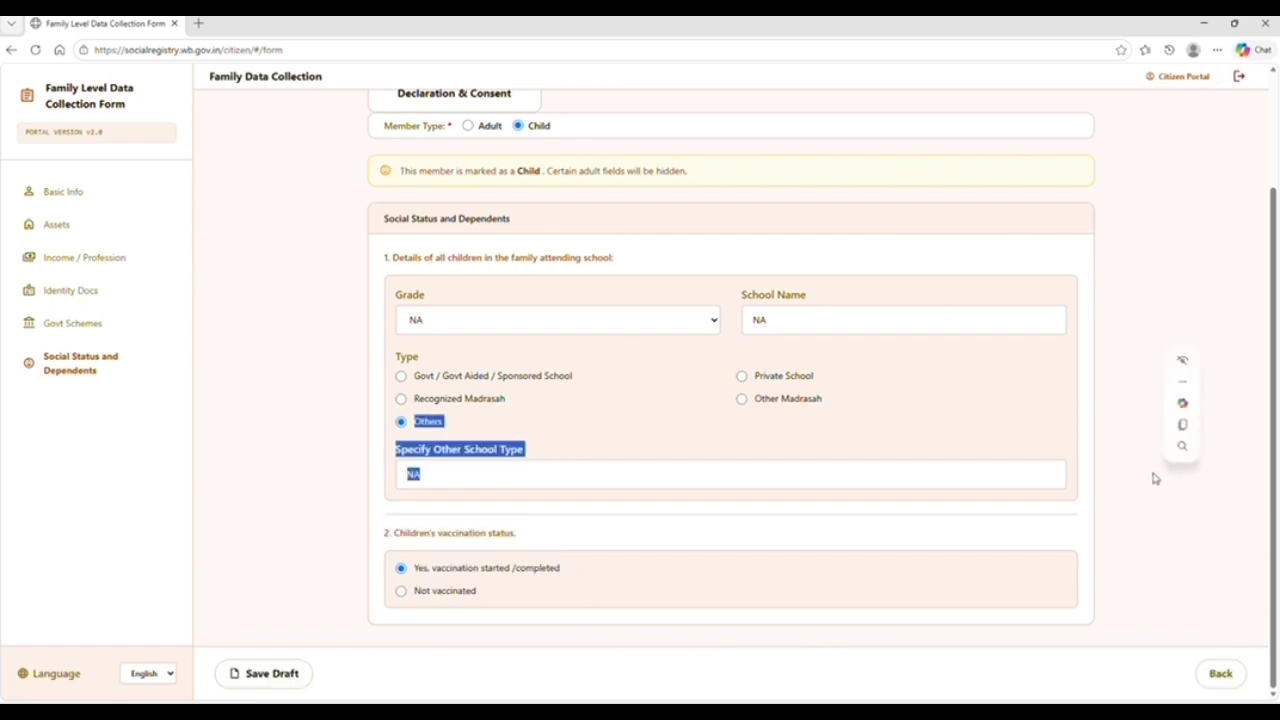
left_click(1155, 479)
scroll(1155, 479, "up", 3)
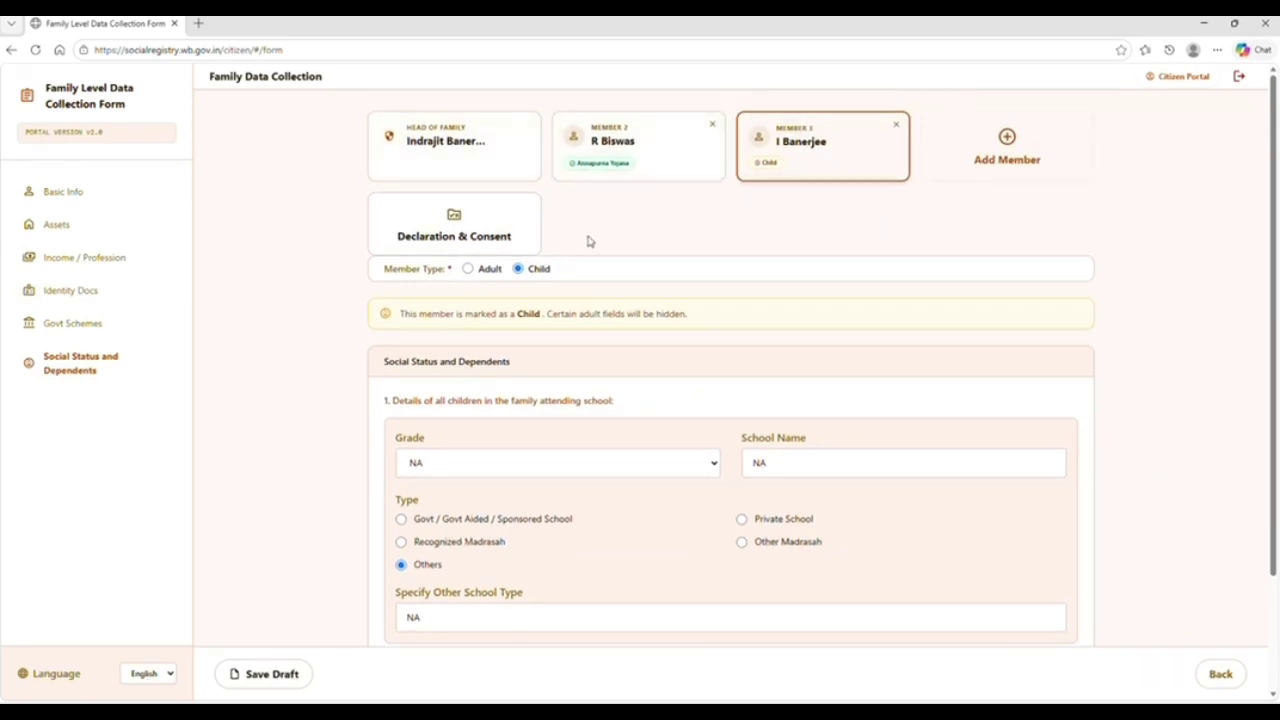
Open the Declaration & Consent page after entering all three members' details
left_click(447, 232)
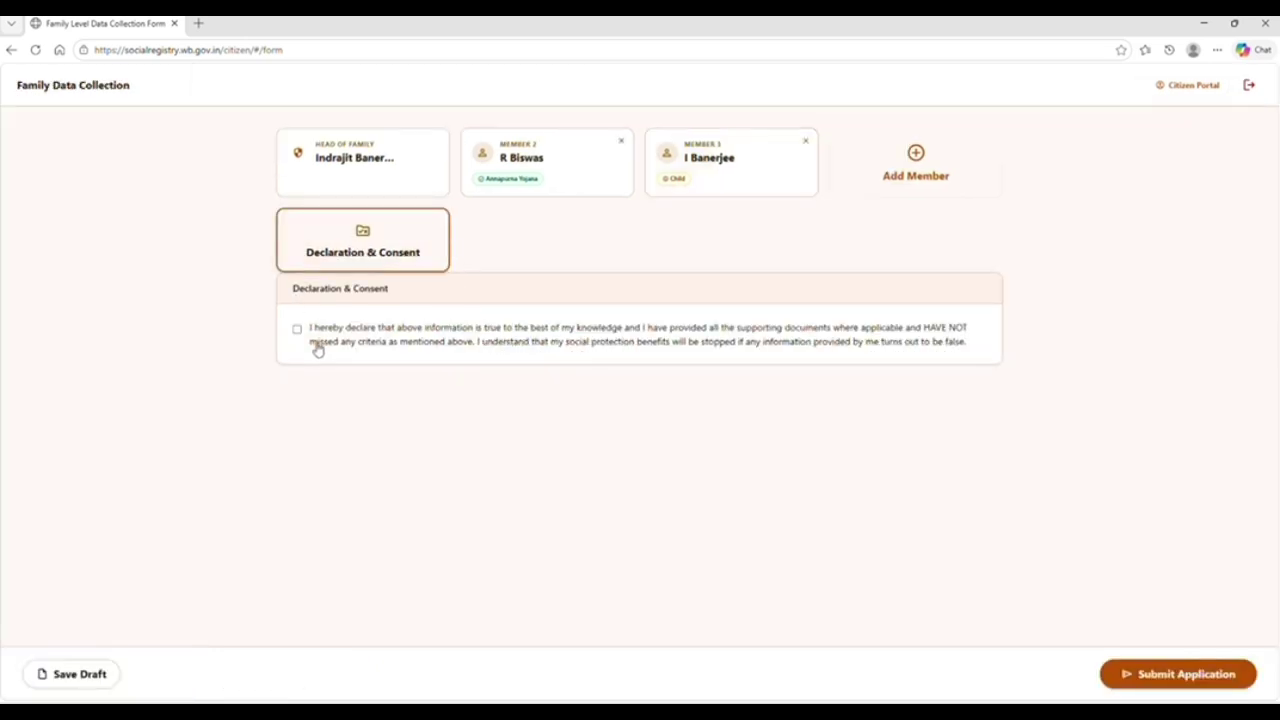